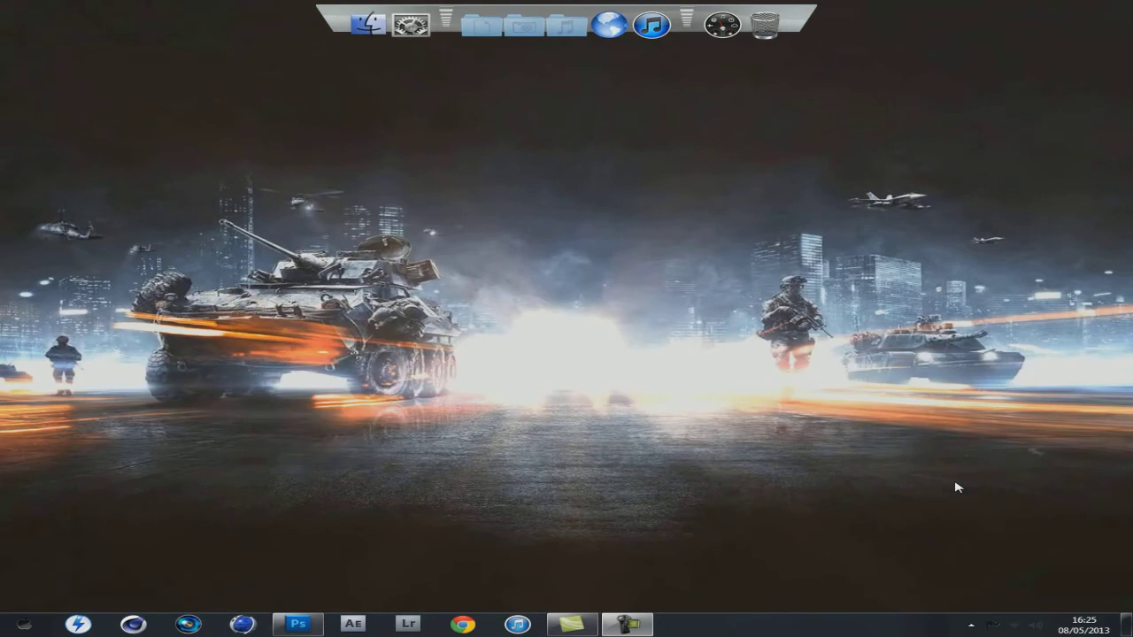
- Restore the Photoshop window showing planete.psd and collapse its Planete layer group
click(297, 624)
click(889, 99)
click(1045, 264)
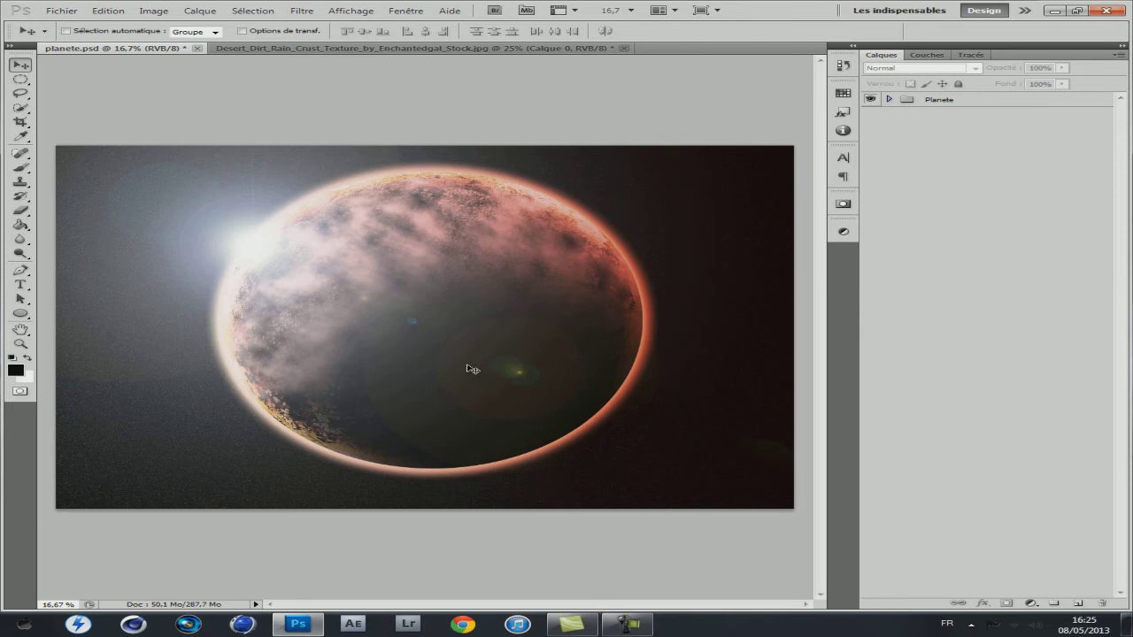
- Create a transparent 5000 × 3500 px document and add a second empty layer, Calque 2
click(60, 11)
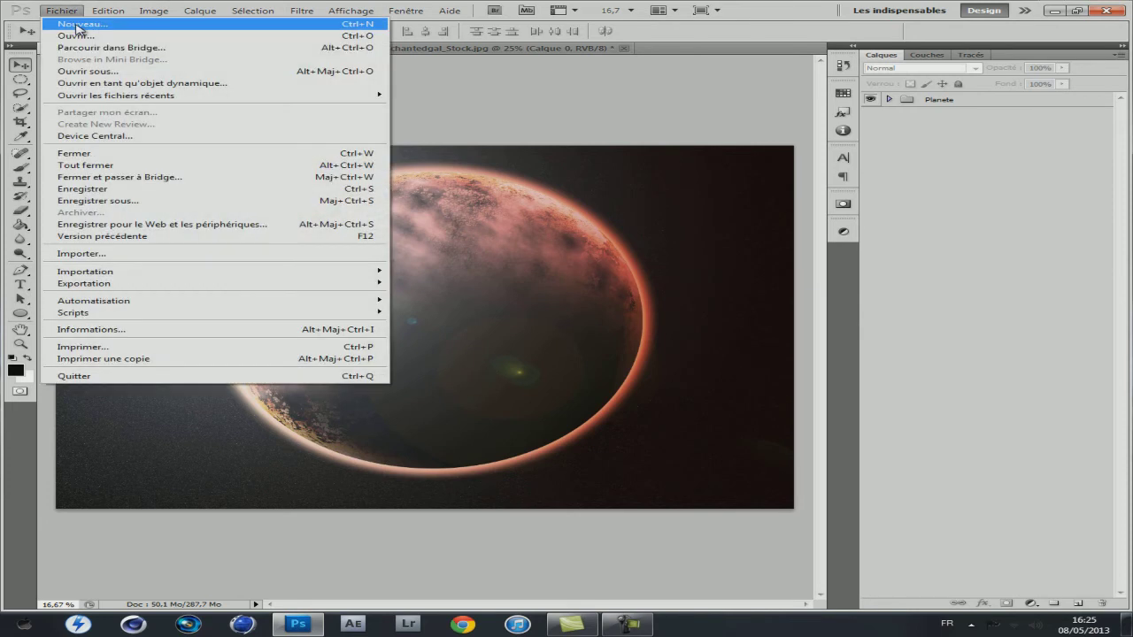
click(78, 25)
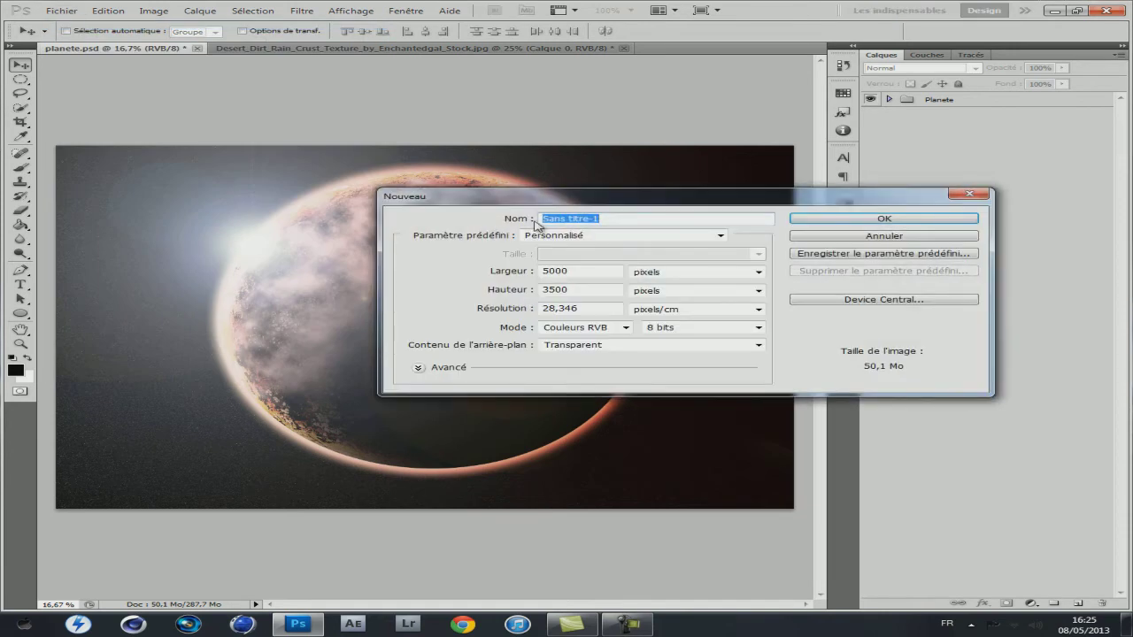
double_click(569, 270)
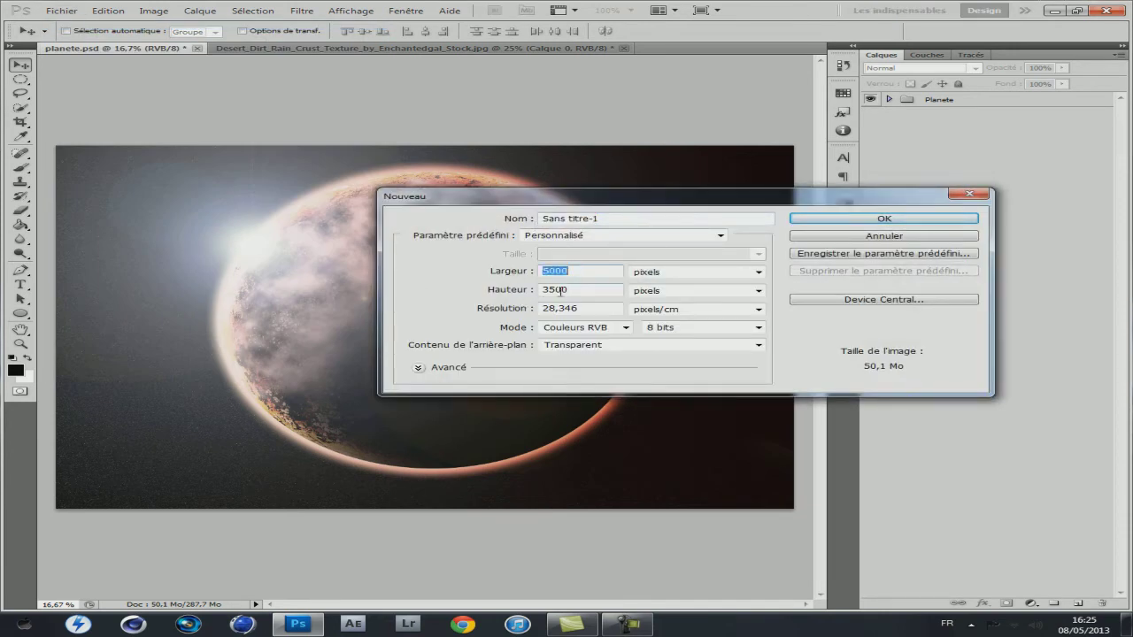
click(837, 219)
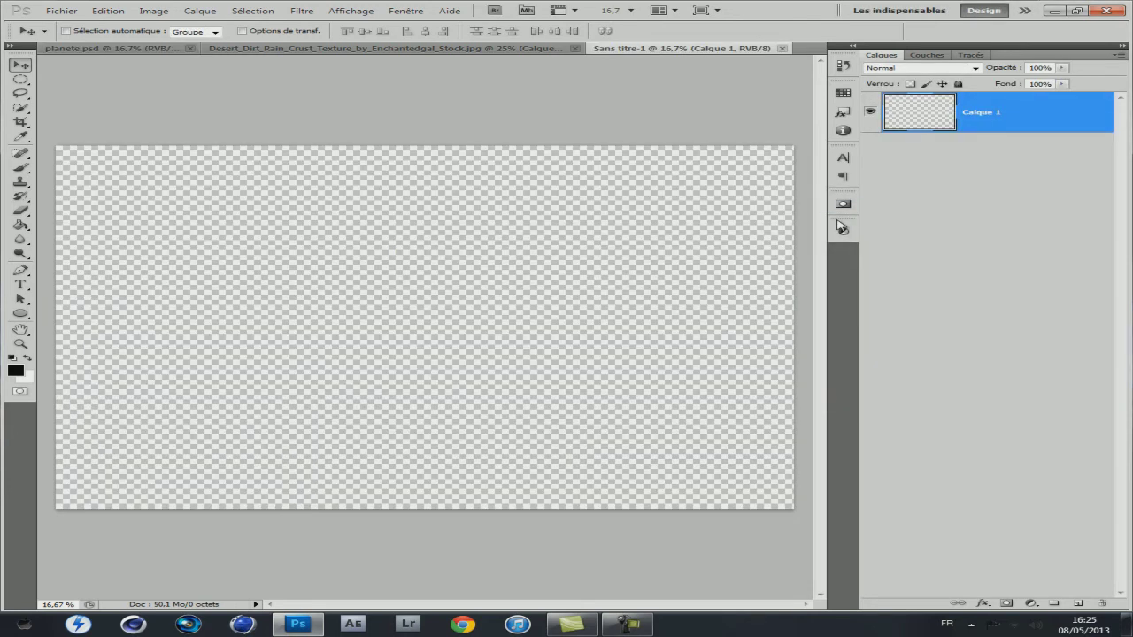
click(1078, 604)
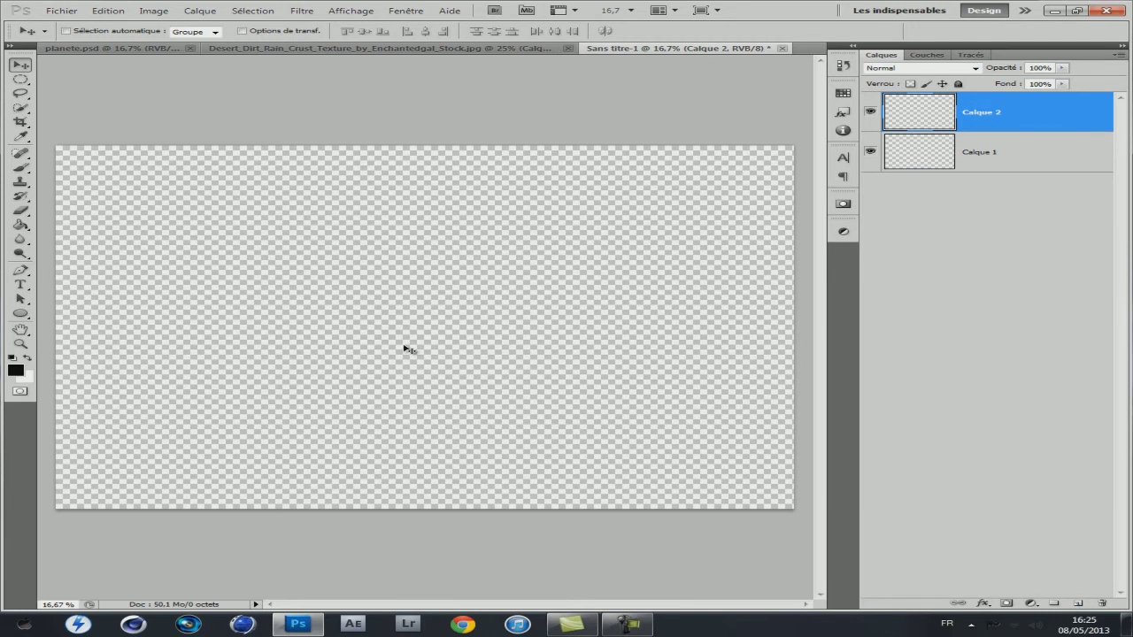
click(22, 227)
- Fill Calque 2 with black and apply 41% Gaussian monochromatic Ajout de bruit noise
click(169, 231)
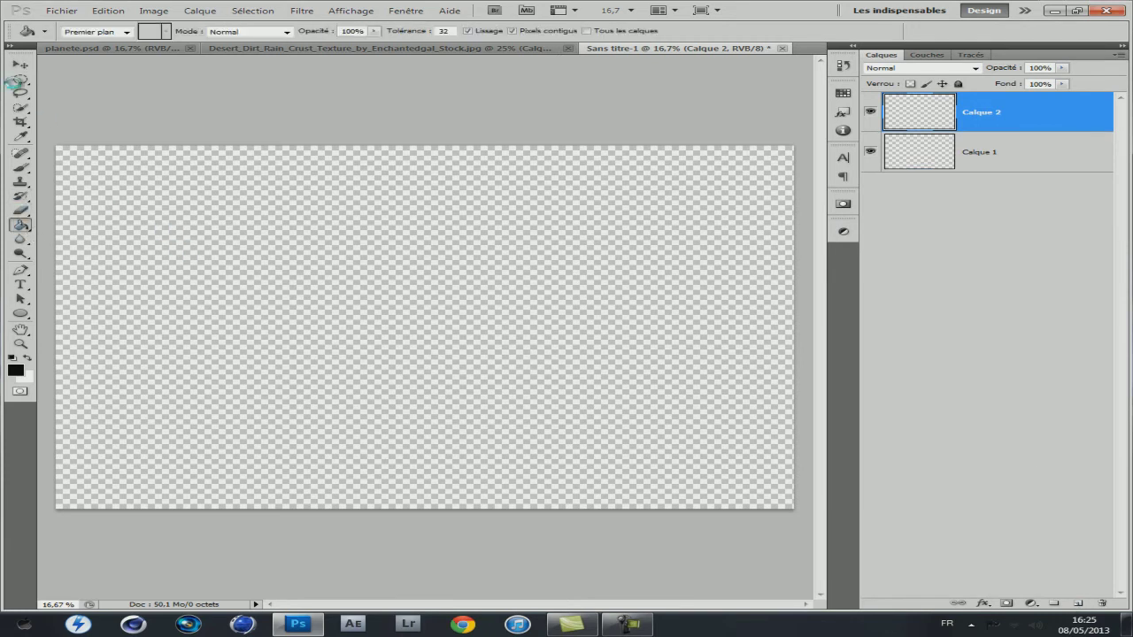
click(20, 65)
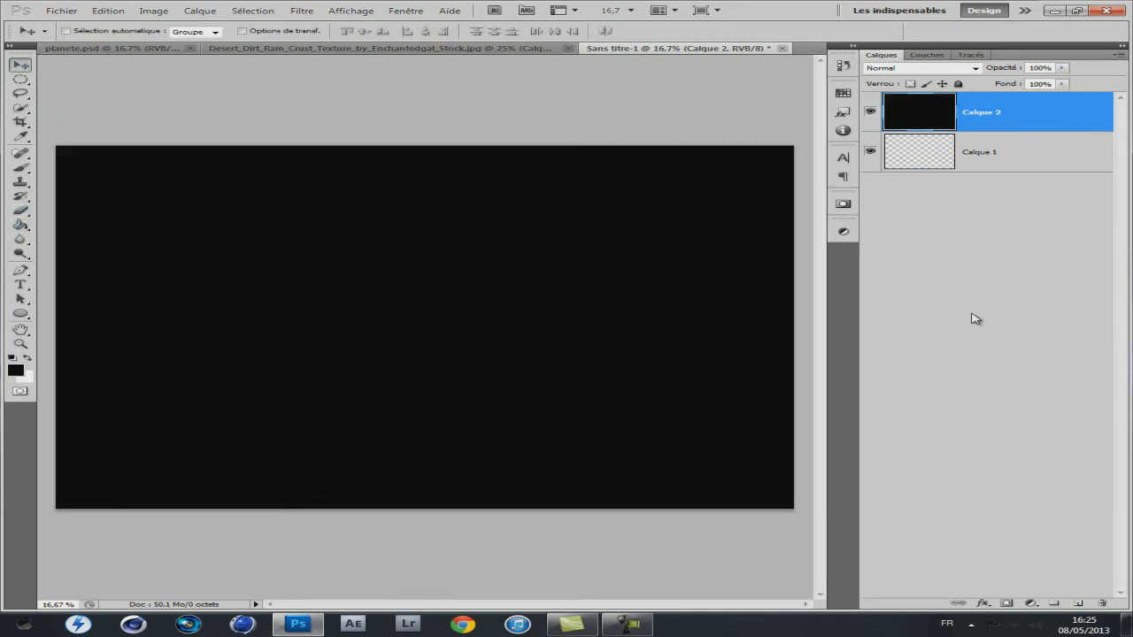
click(302, 10)
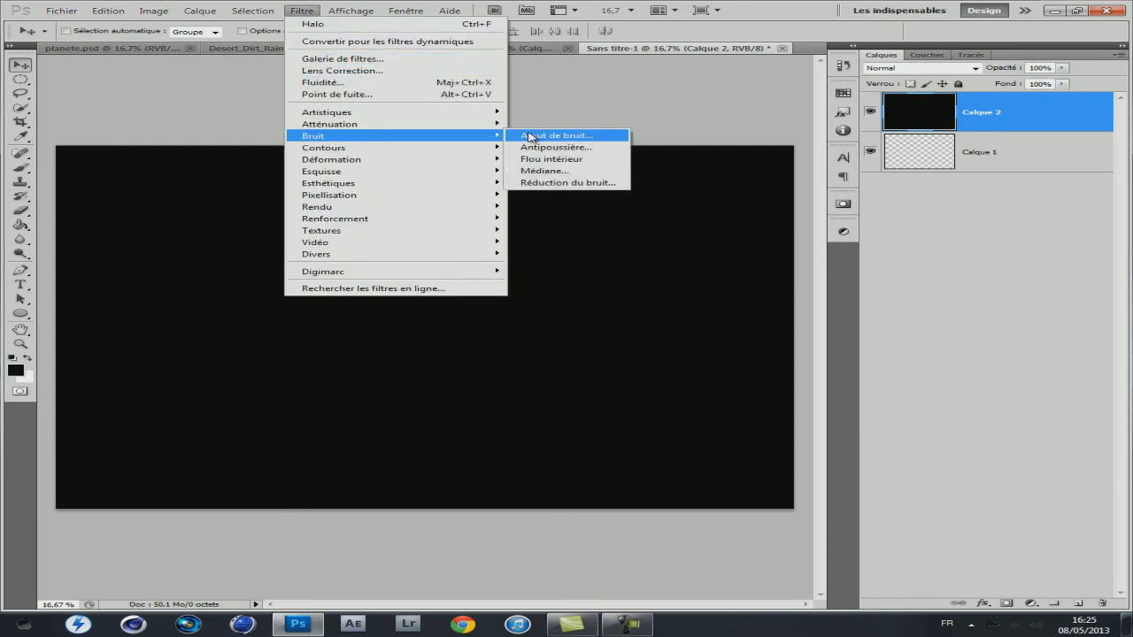
mouse_move(313, 135)
click(544, 134)
mouse_move(825, 178)
mouse_down()
mouse_move(742, 186)
mouse_move(874, 188)
mouse_up()
mouse_move(827, 372)
mouse_down()
mouse_move(817, 375)
mouse_move(950, 375)
mouse_move(845, 372)
mouse_up()
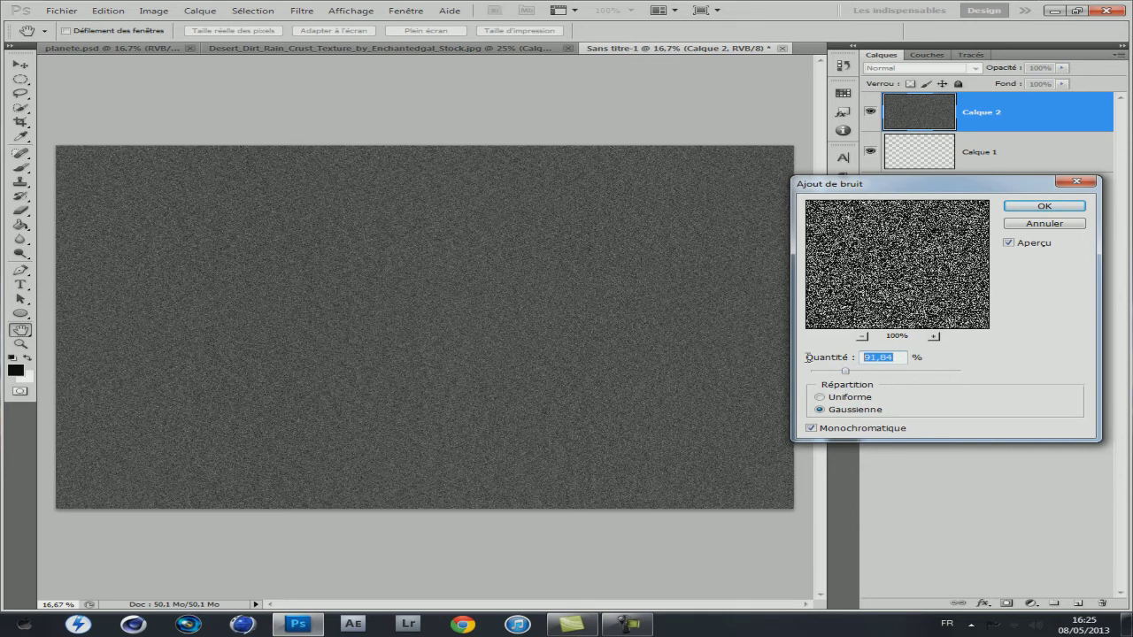
text(41)
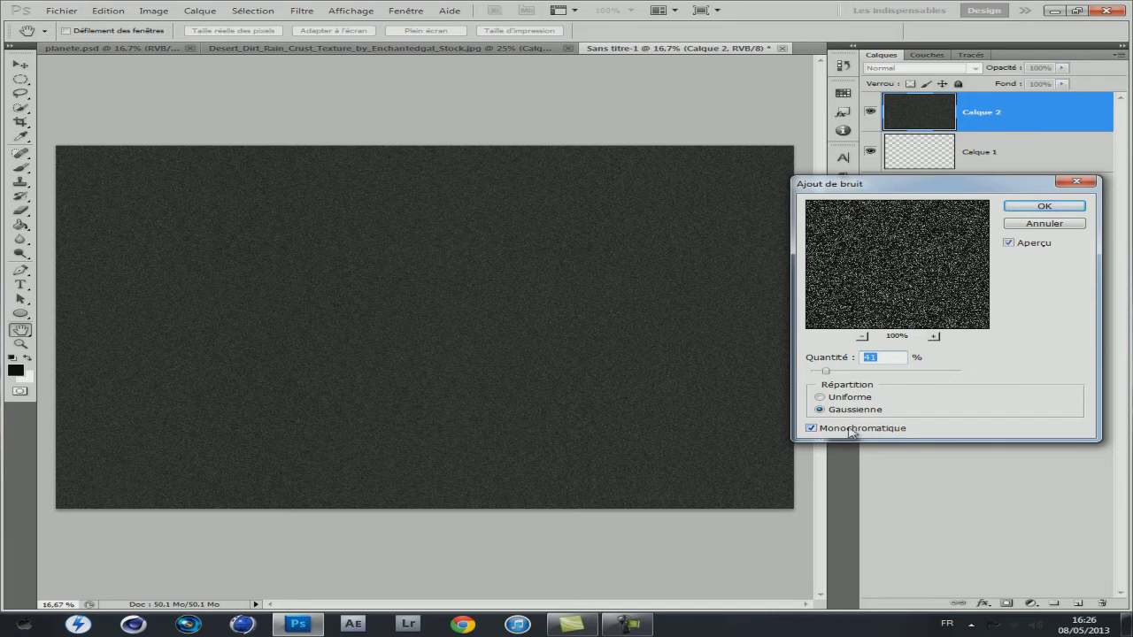
click(1029, 212)
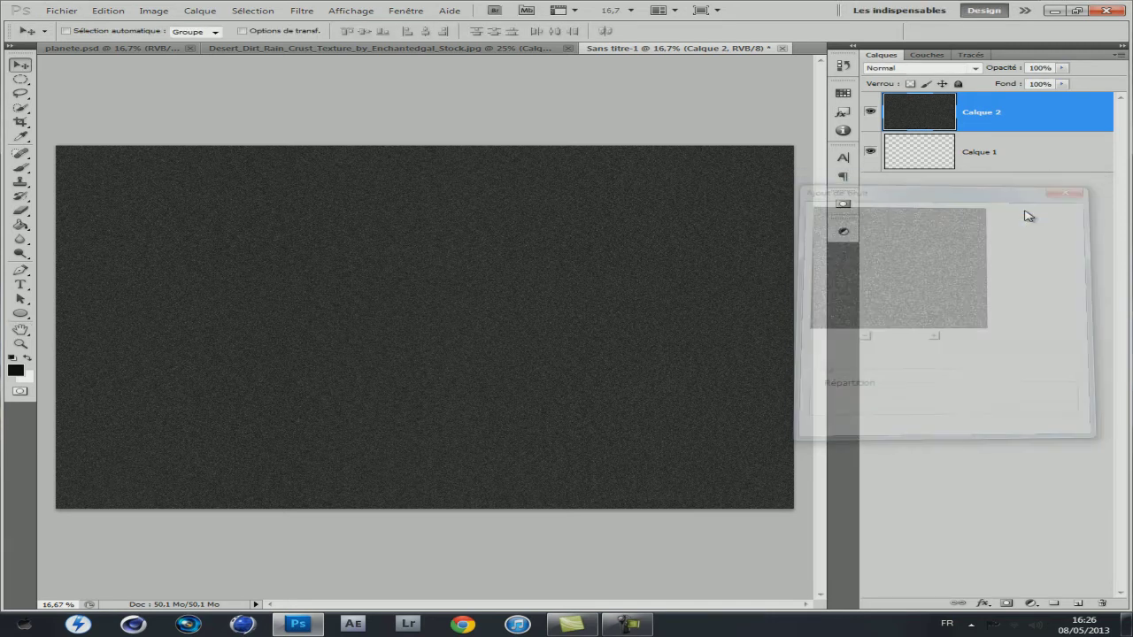
click(1029, 210)
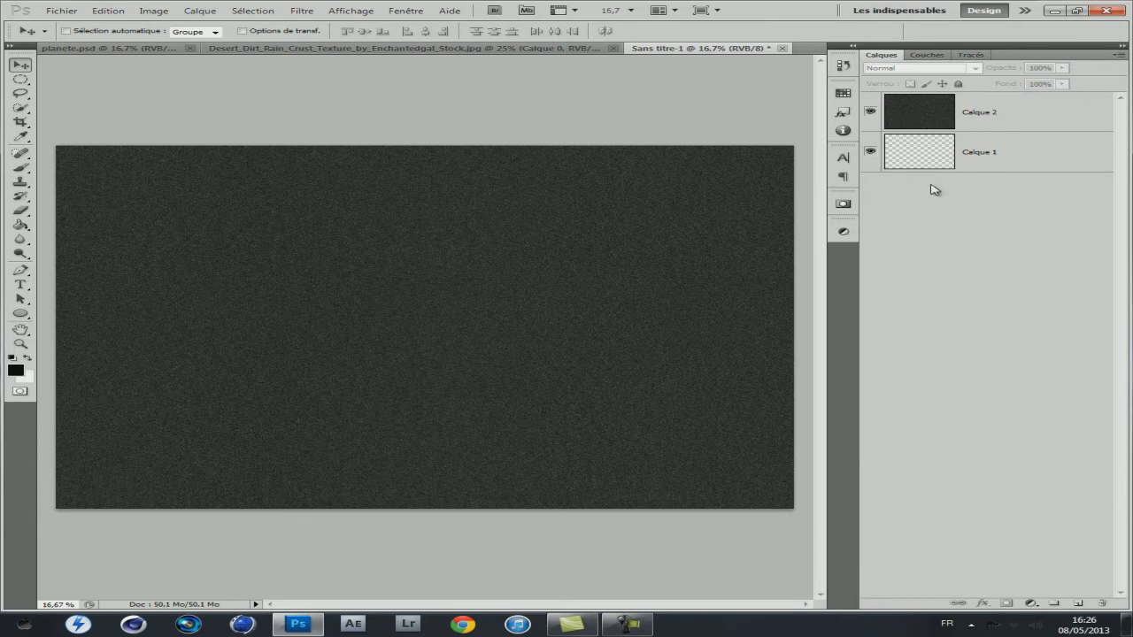
- Add a Luminosité/Contraste adjustment layer clipped to Calque 2
click(1026, 117)
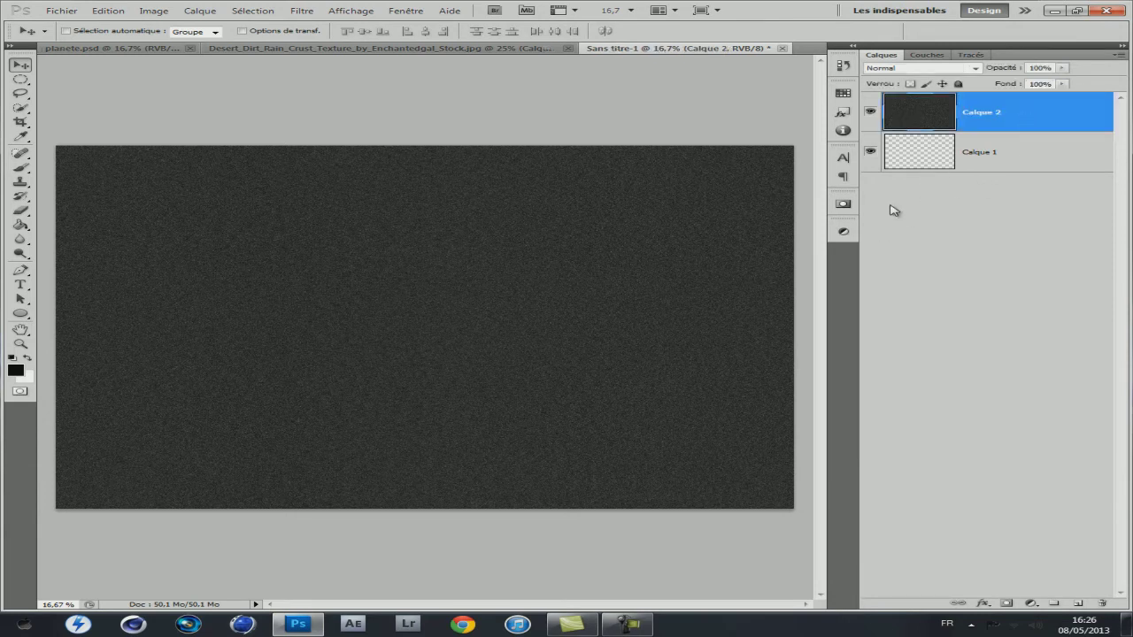
click(843, 231)
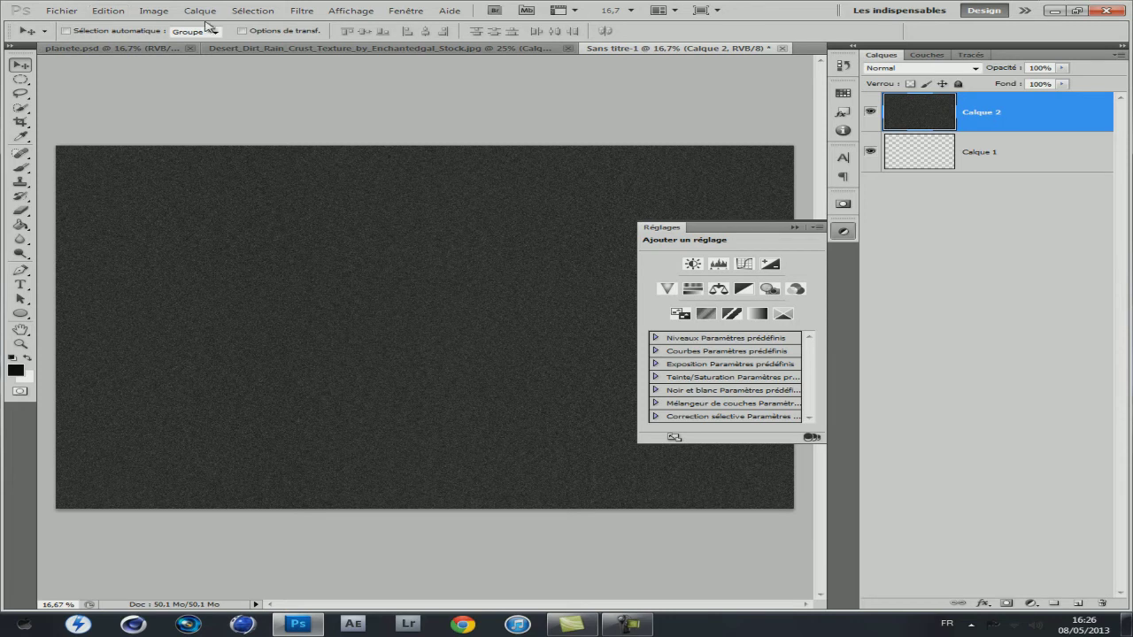
click(155, 11)
mouse_move(172, 42)
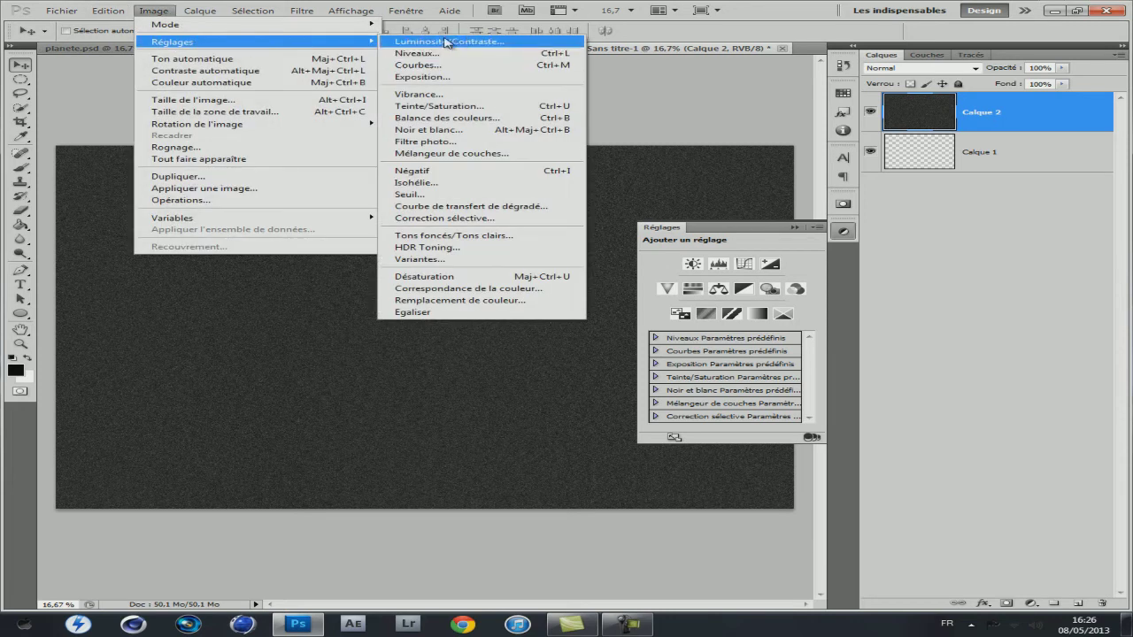
click(693, 264)
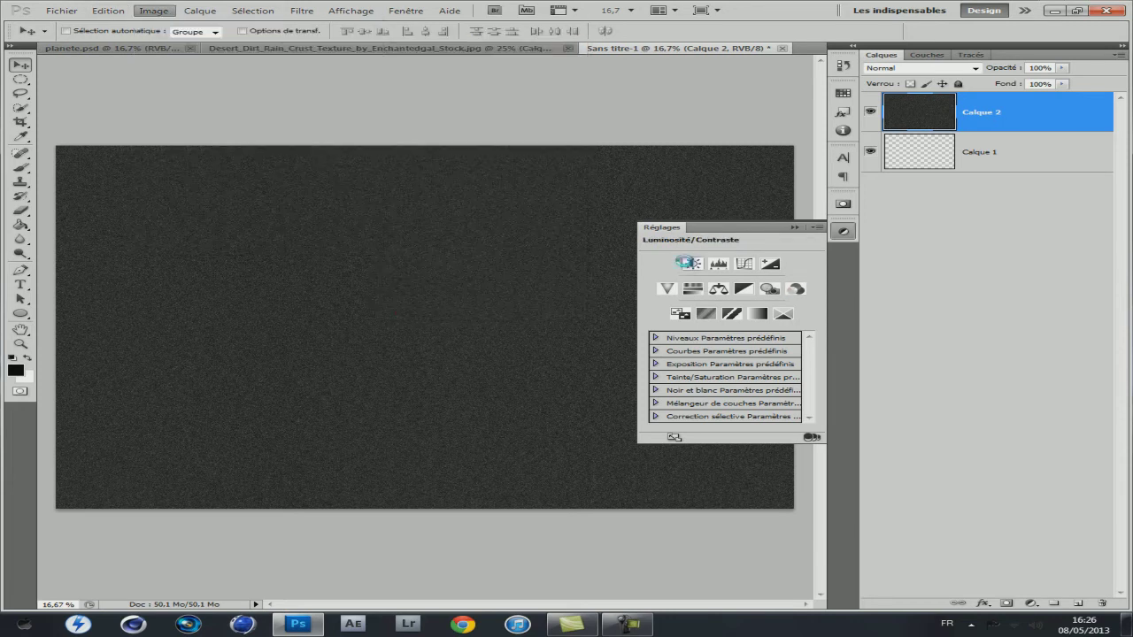
click(819, 230)
right_click(1070, 125)
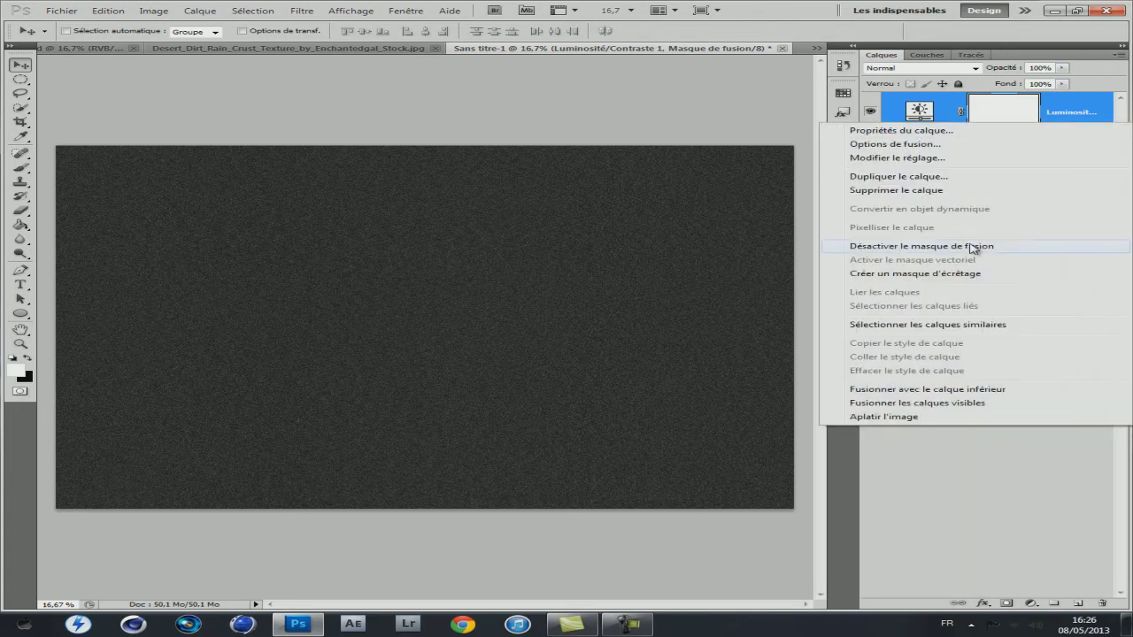
click(931, 275)
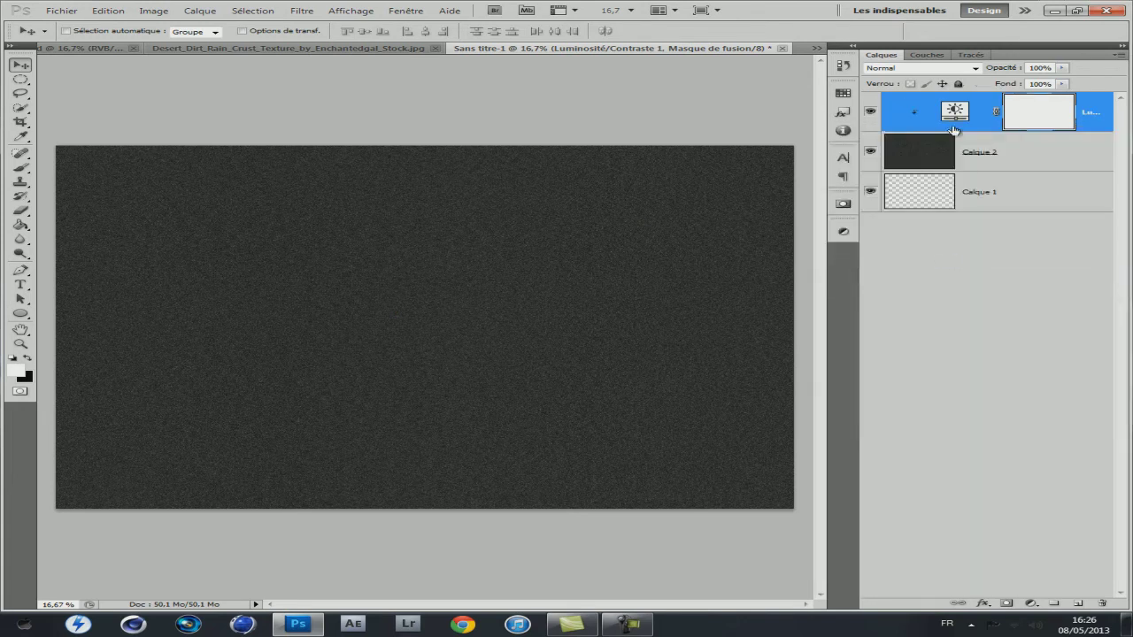
- Set the adjustment's contrast to 100 and brightness to -10
click(843, 231)
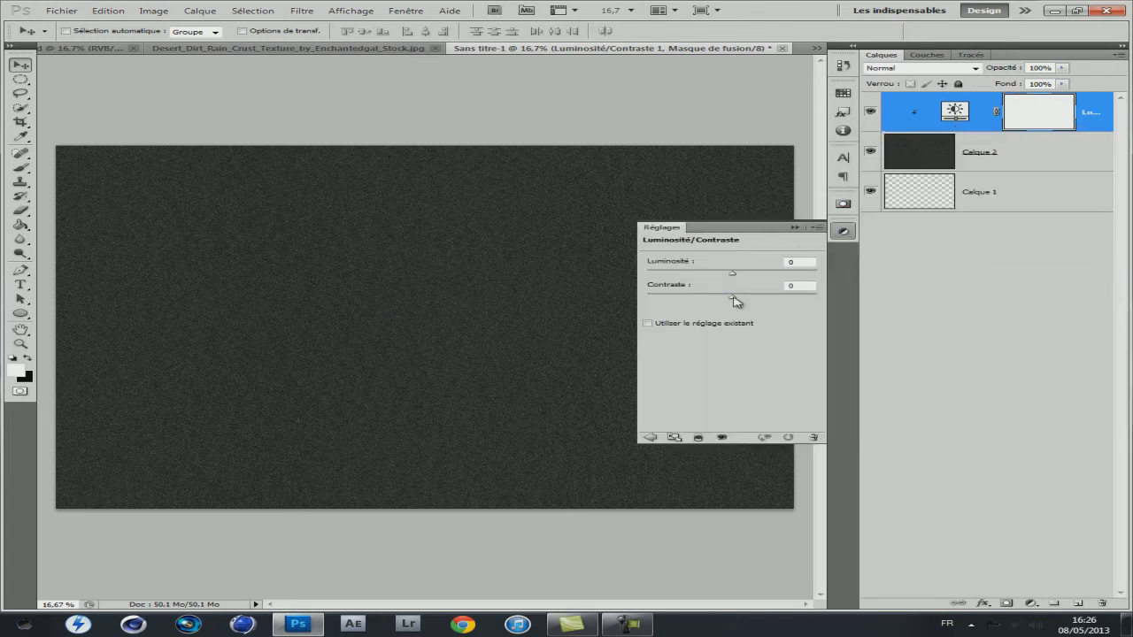
drag(732, 299, 881, 300)
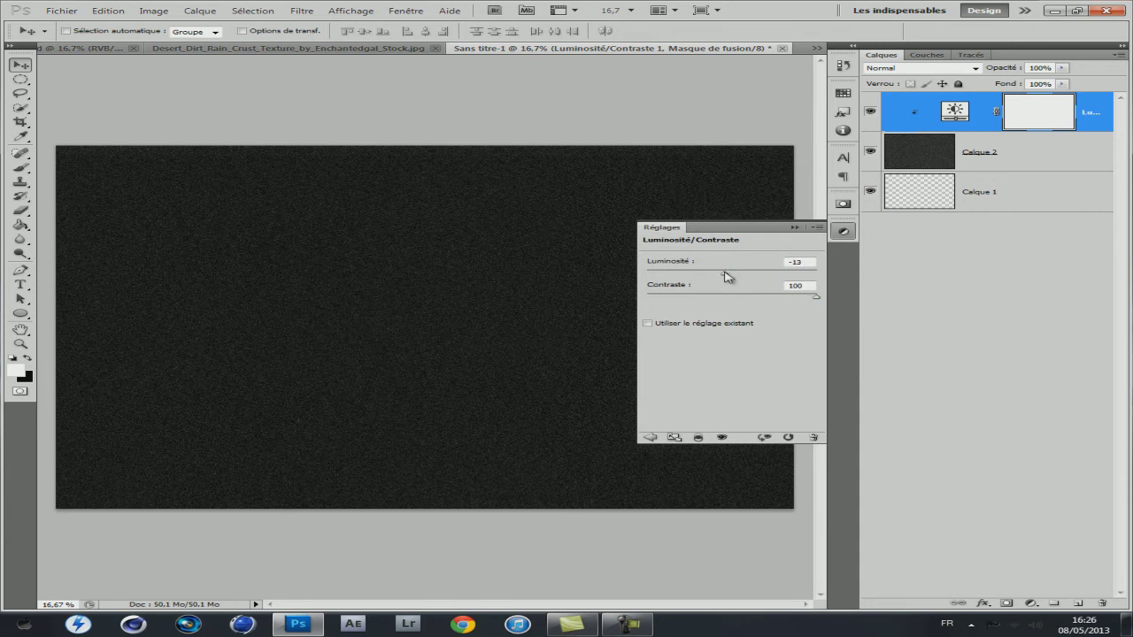
drag(724, 276, 727, 277)
click(929, 294)
click(794, 227)
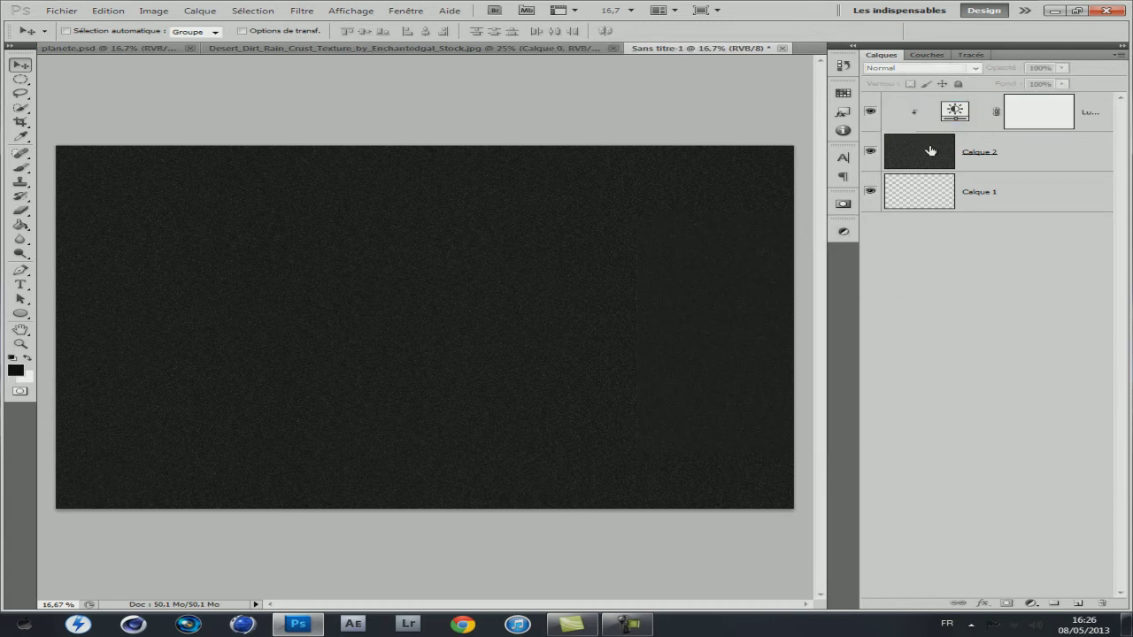
- Add a second Brightness/Contrast layer on Calque 2 with contrast 100 and brightness 67
click(1037, 159)
click(842, 231)
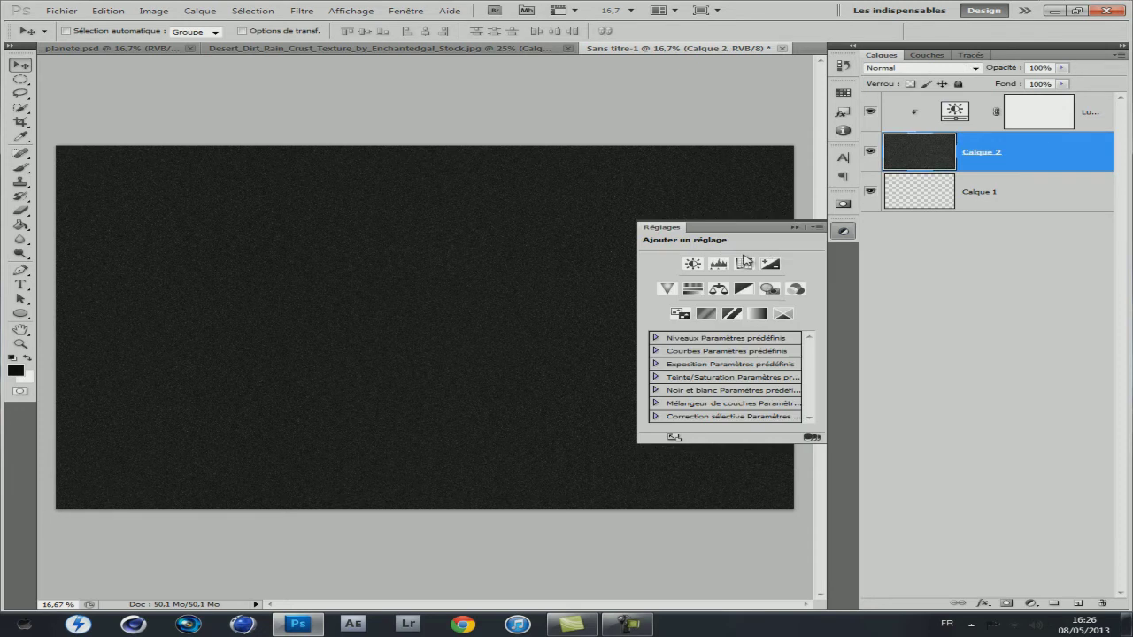
click(692, 263)
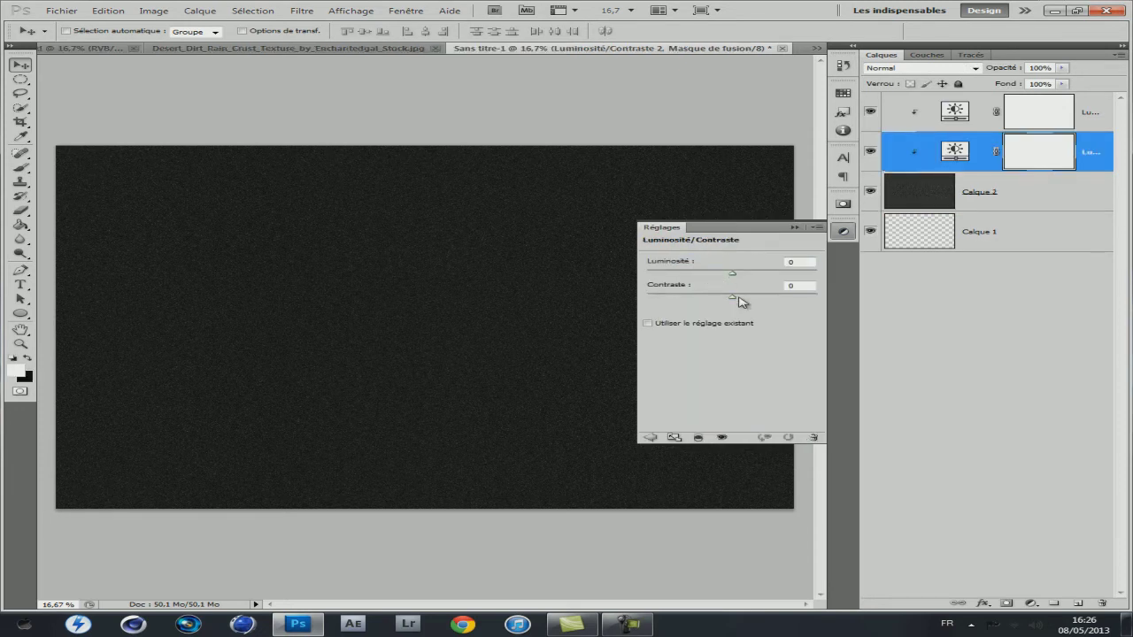
drag(733, 298, 818, 297)
drag(732, 274, 774, 281)
drag(766, 282, 771, 282)
click(795, 229)
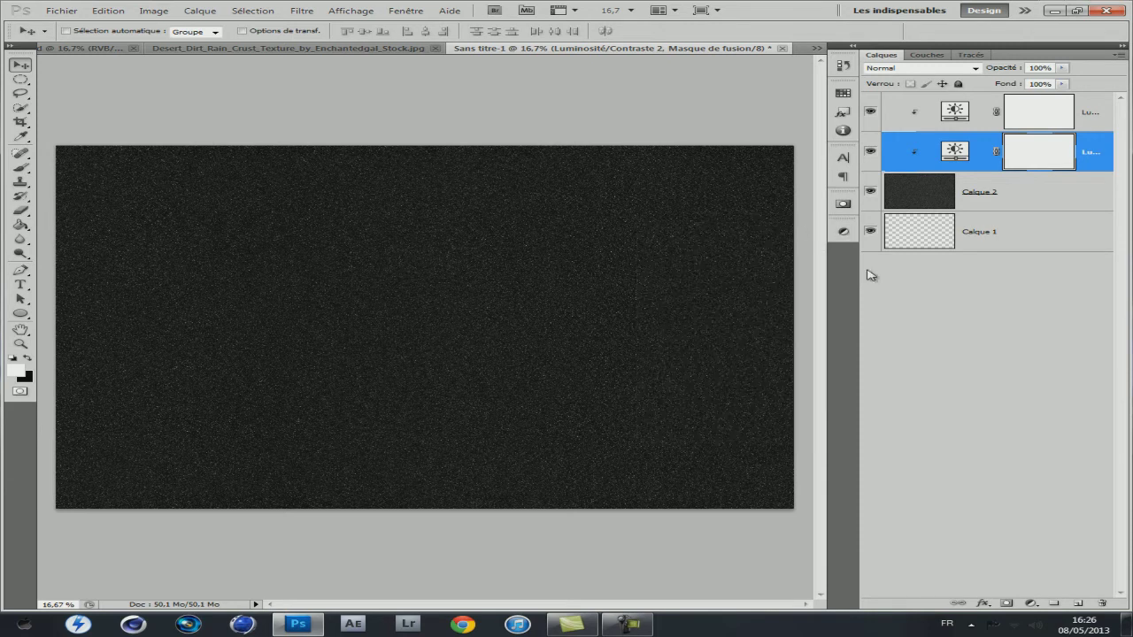
- Add a third Brightness/Contrast layer on Calque 2 with contrast 100 and brightness 20
click(1077, 202)
click(842, 230)
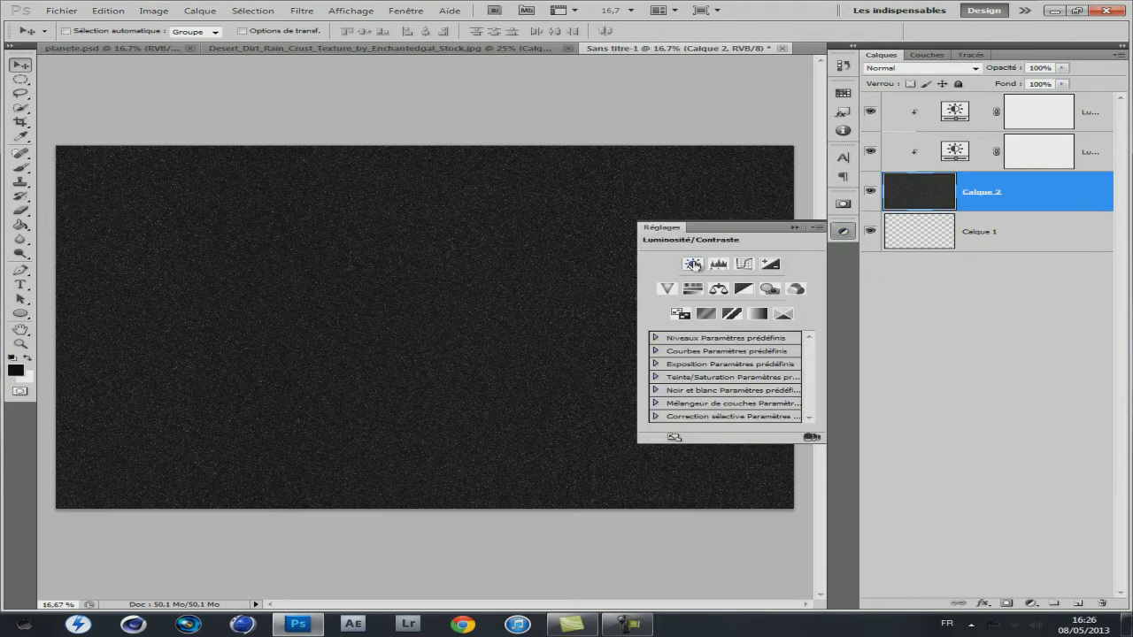
click(692, 265)
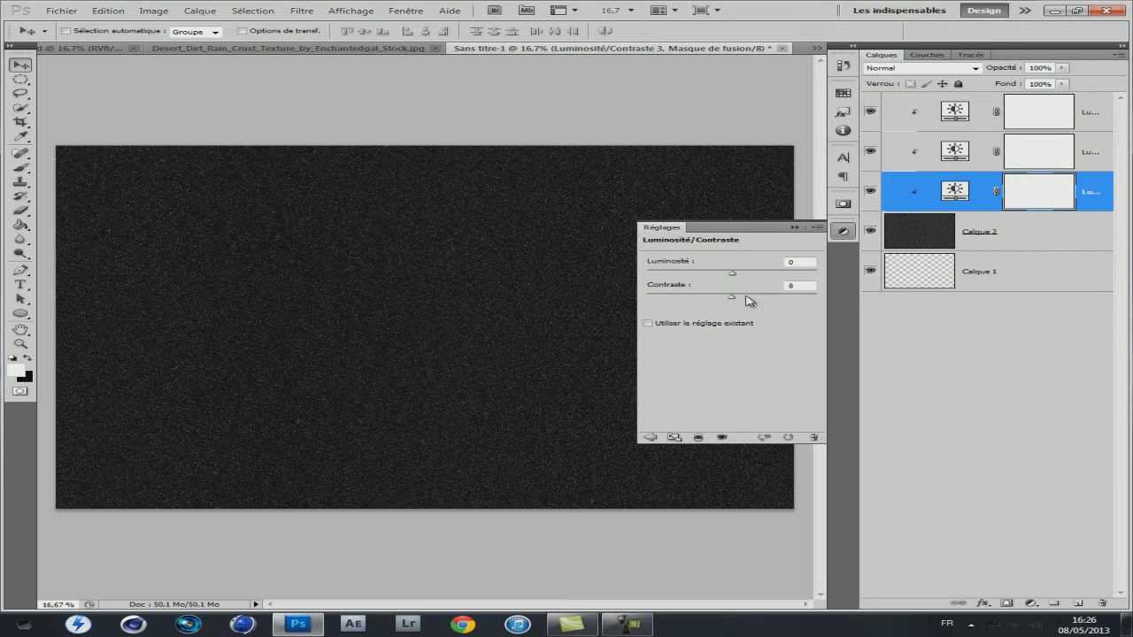
drag(733, 298, 871, 300)
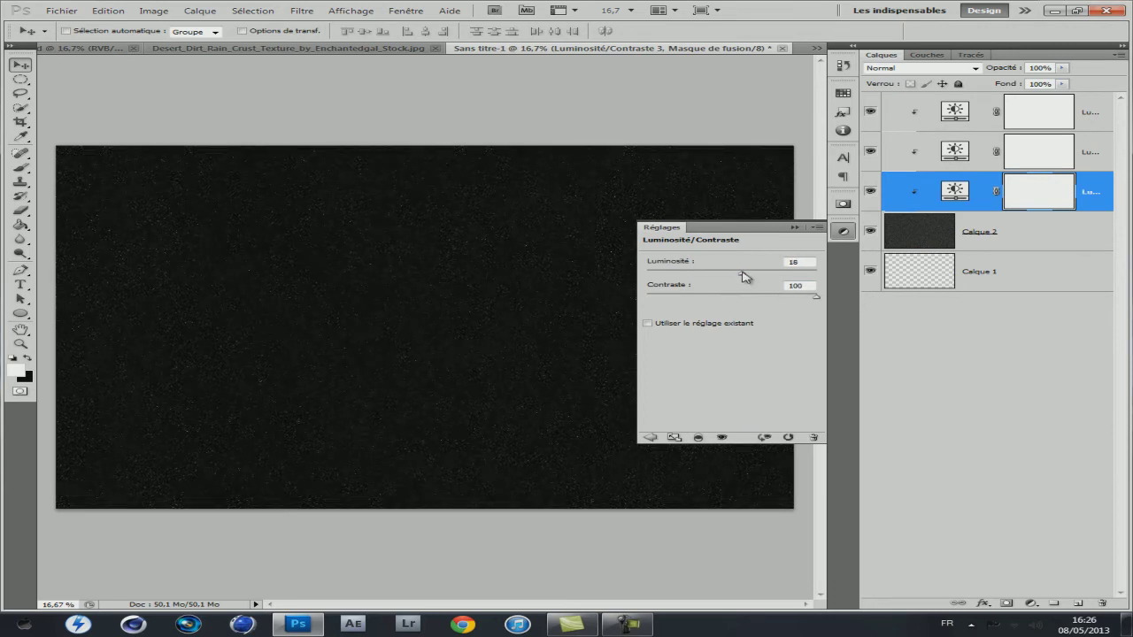
click(748, 271)
click(794, 228)
click(973, 365)
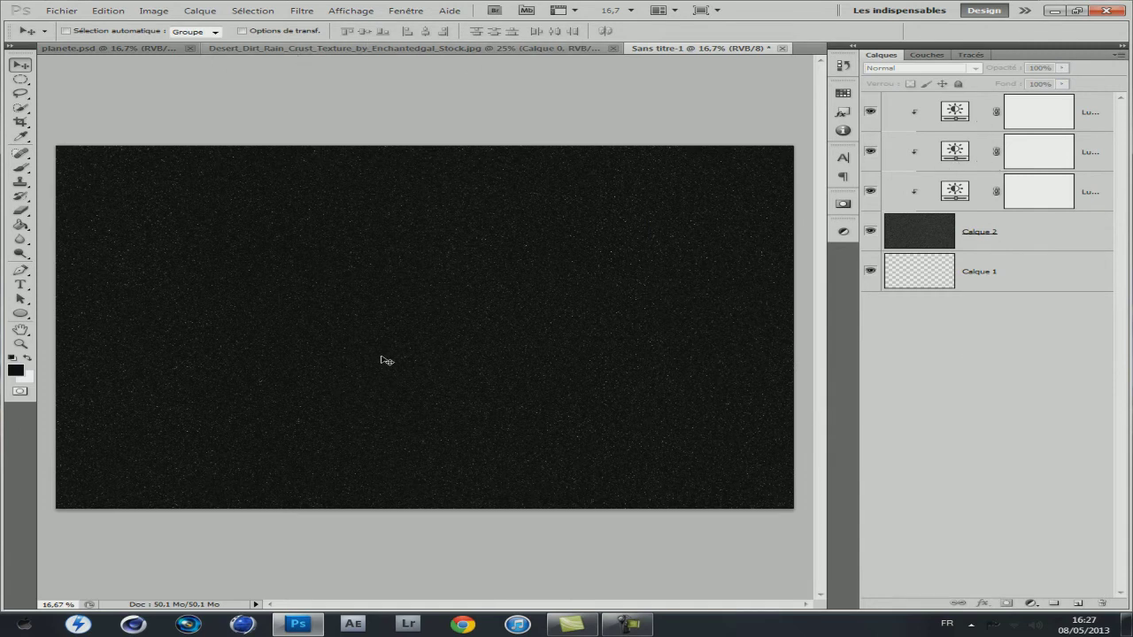
- In the Desert_Dirt document, make a large elliptical selection of the rock texture
click(292, 49)
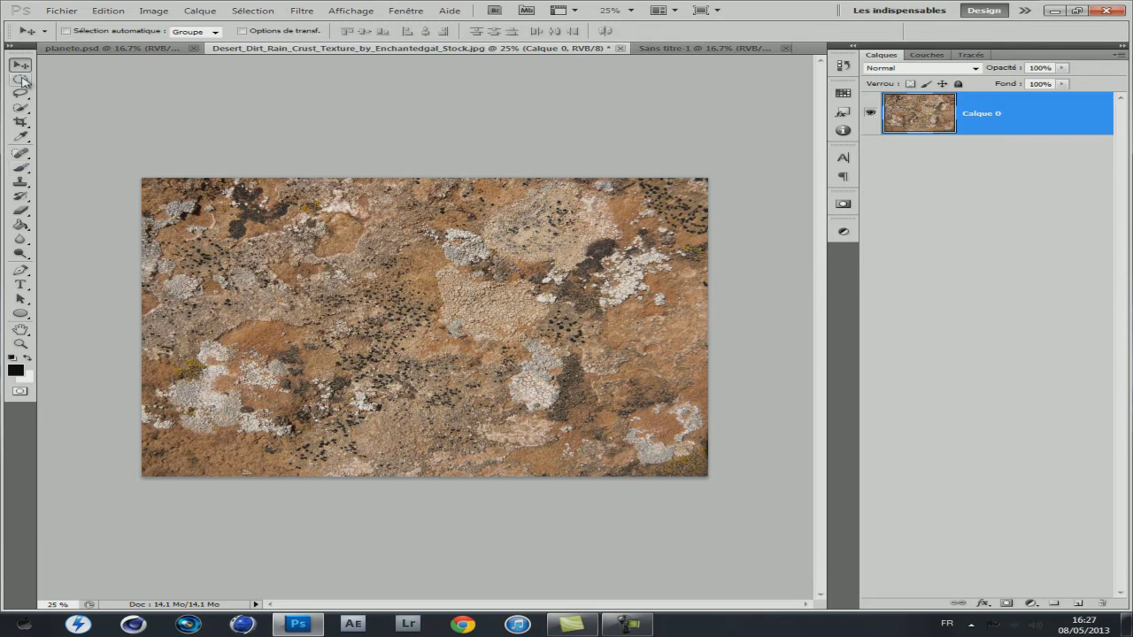
drag(22, 81, 94, 84)
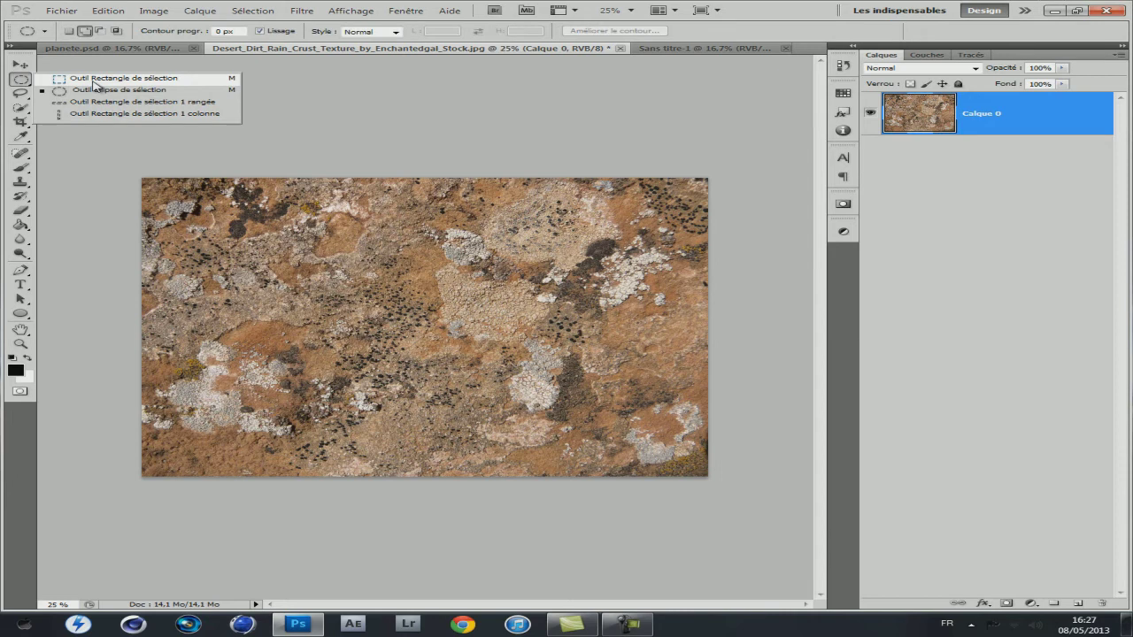
click(94, 81)
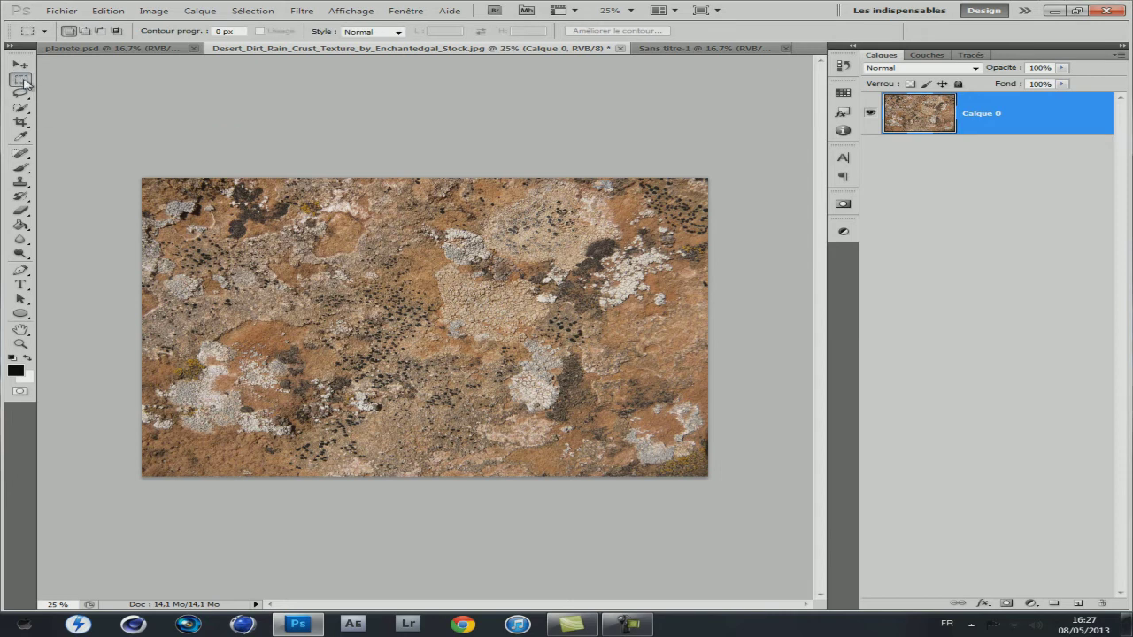
drag(25, 83, 88, 92)
click(98, 91)
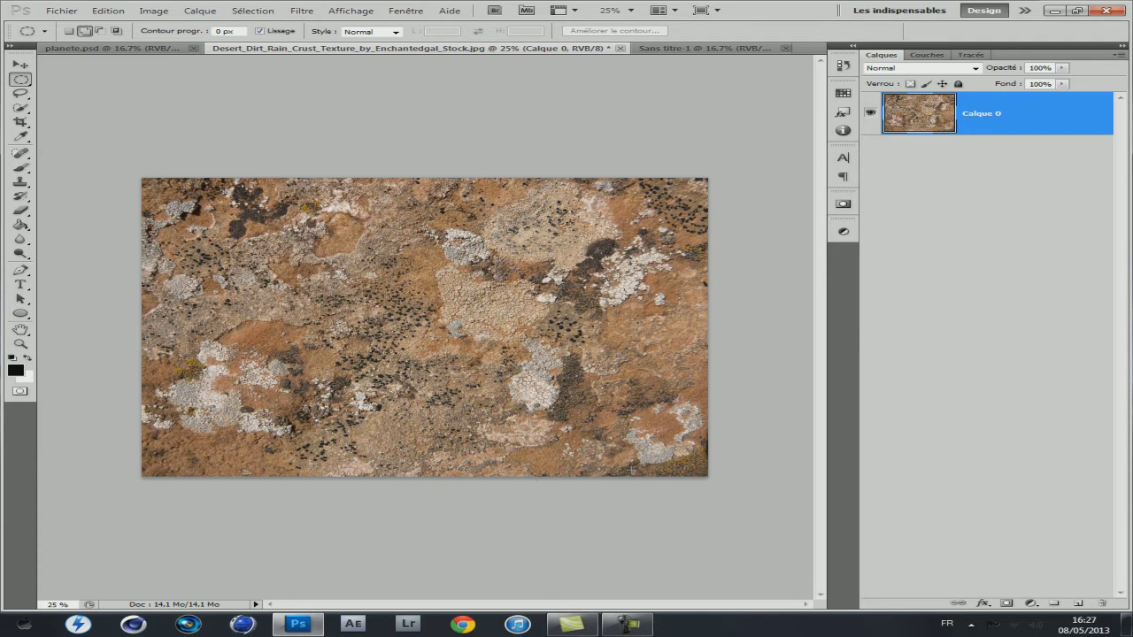
drag(216, 182, 633, 474)
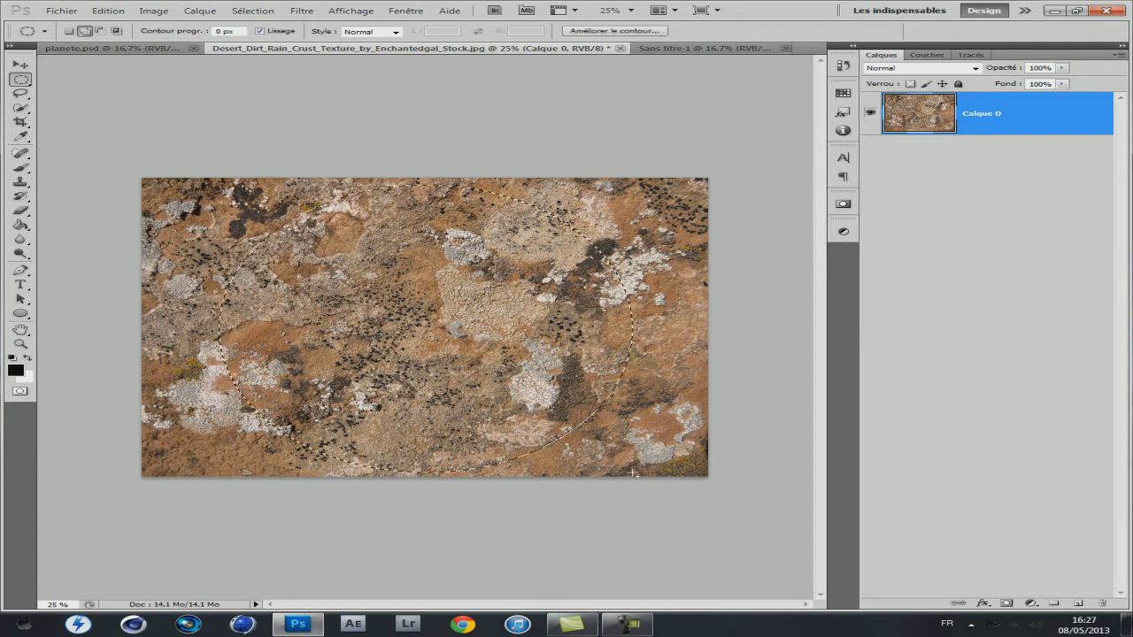
- Drag the elliptical rock piece into Sans titre-1 as new layer Calque 3
click(21, 64)
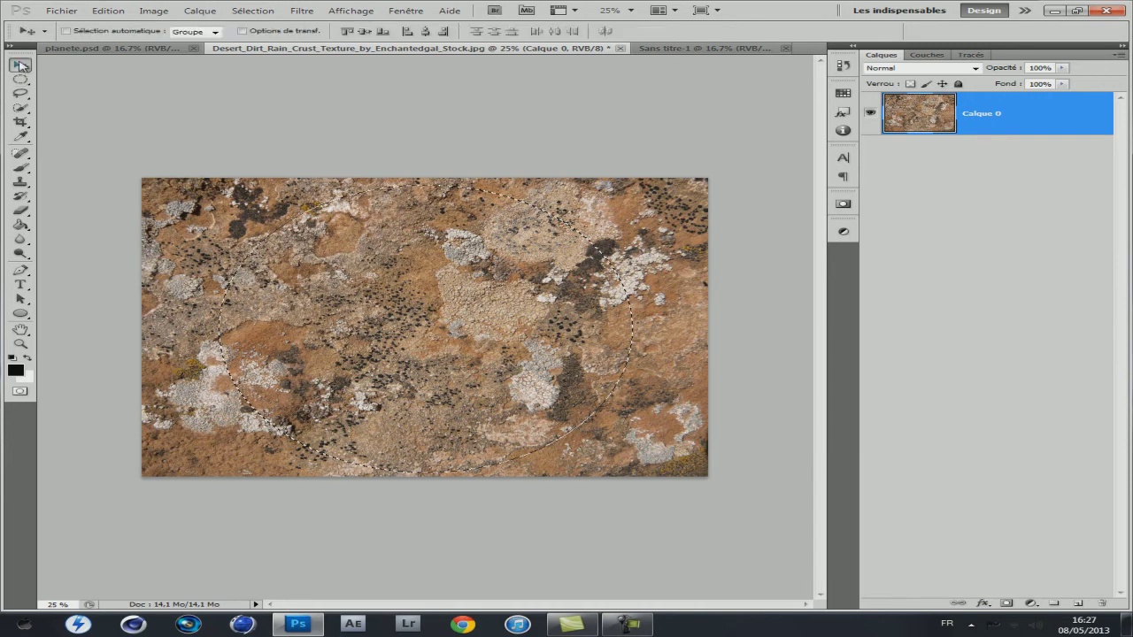
drag(392, 348, 687, 51)
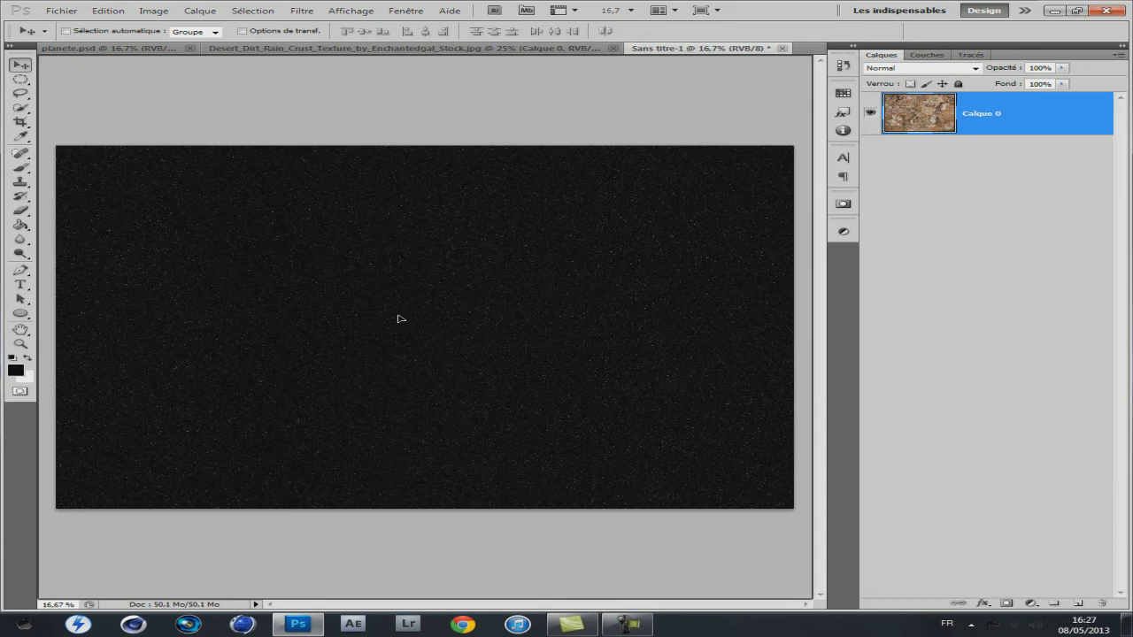
mouse_move(686, 51)
mouse_down()
mouse_move(404, 319)
mouse_move(410, 350)
mouse_up()
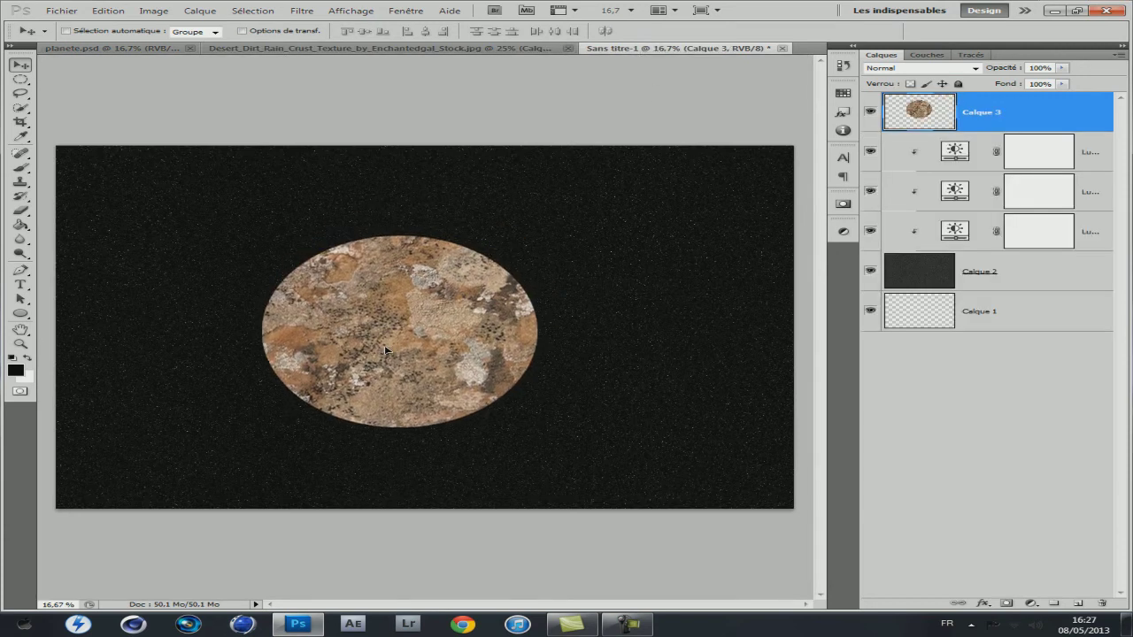
- Scale the Calque 3 rock disc to about 141% and nudge it near the canvas centre
key(ctrl+t)
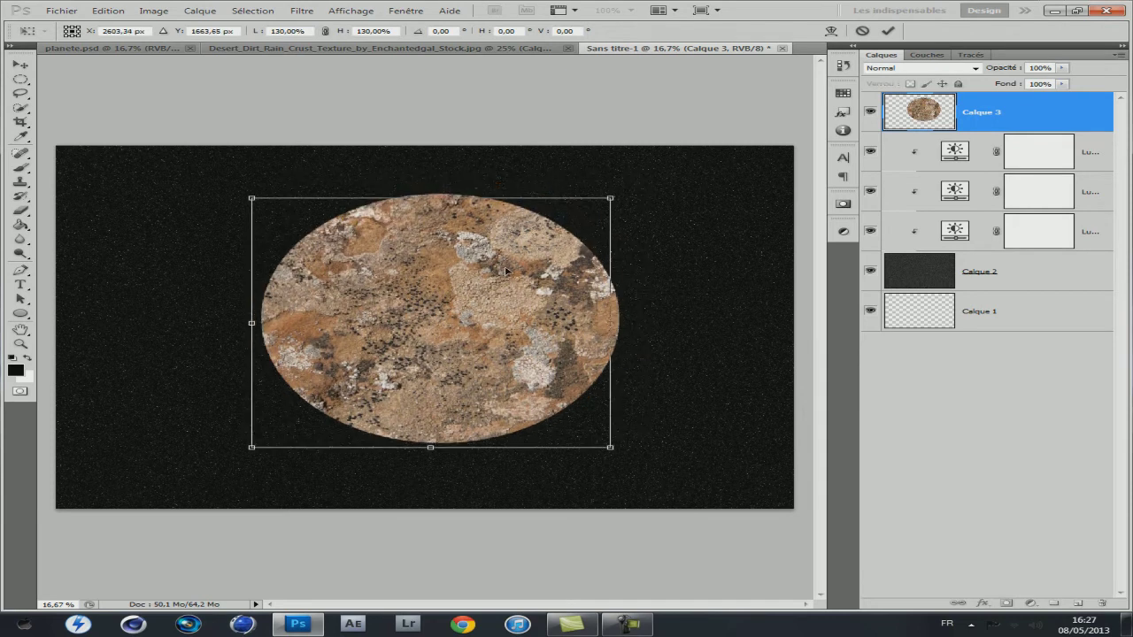
drag(567, 235, 609, 211)
drag(508, 280, 571, 239)
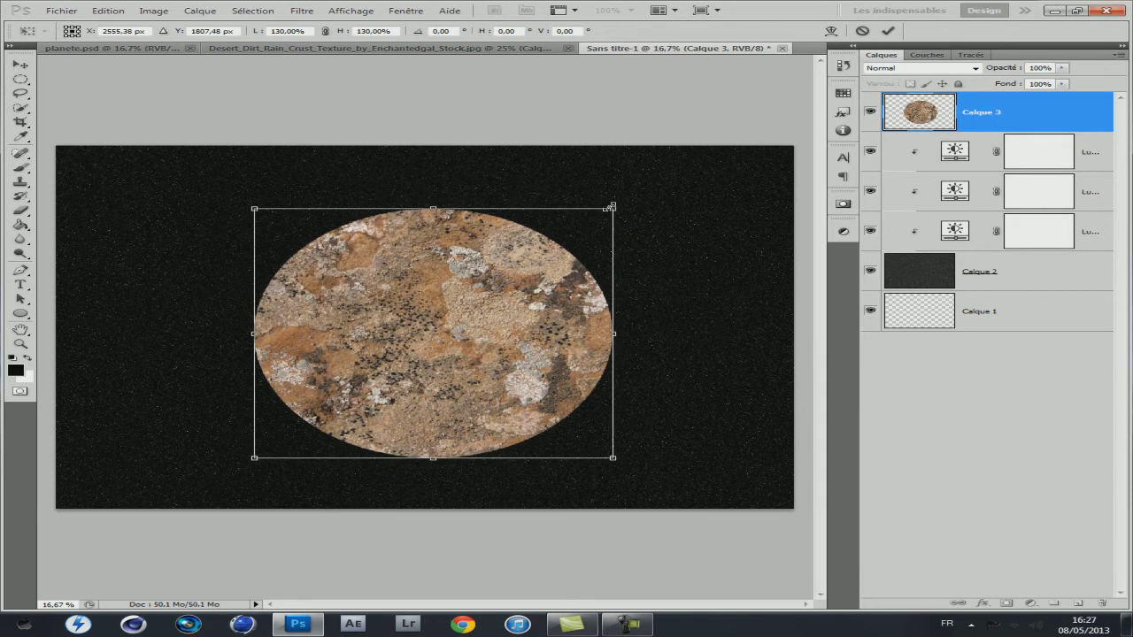
drag(611, 208, 641, 186)
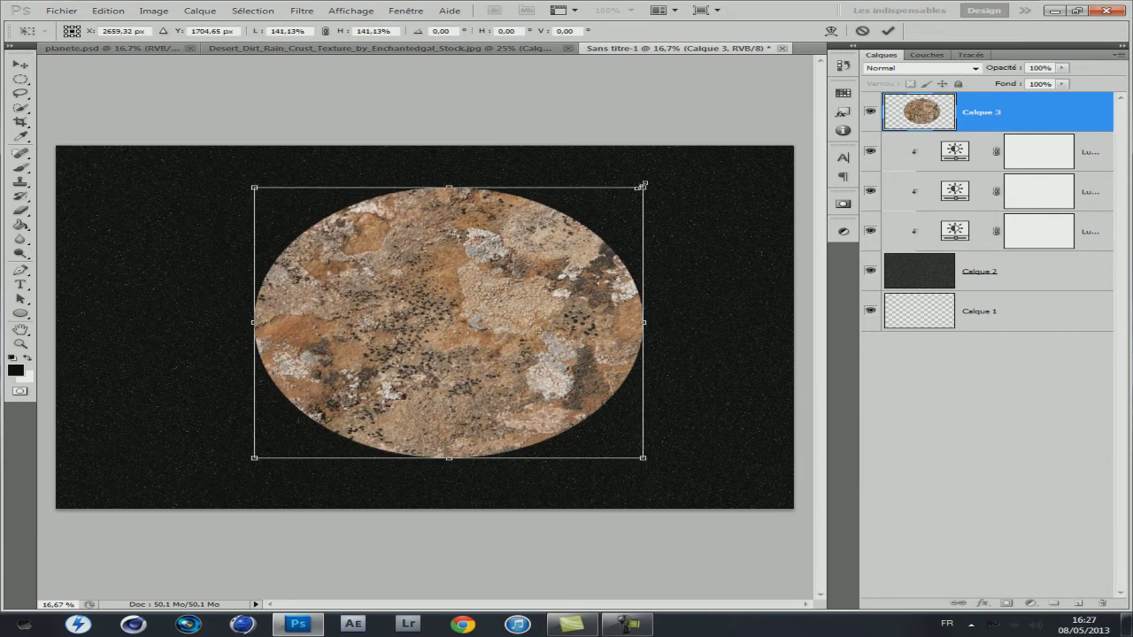
key(Return)
drag(527, 277, 515, 282)
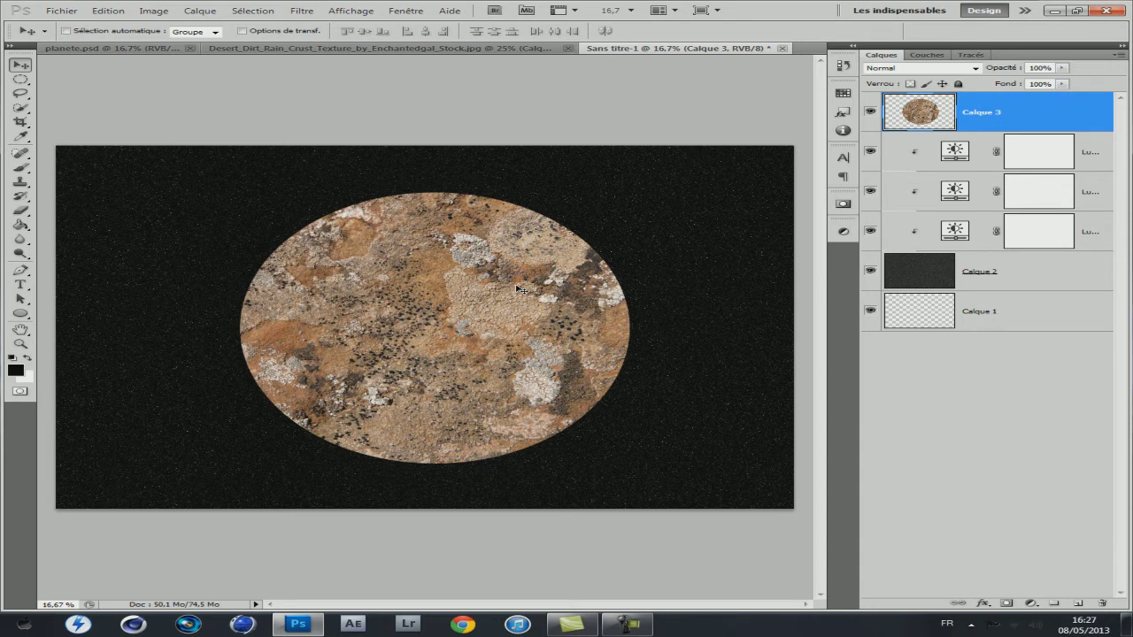
- Apply a strong Sphérisation distortion to the rock disc on Calque 3
click(301, 10)
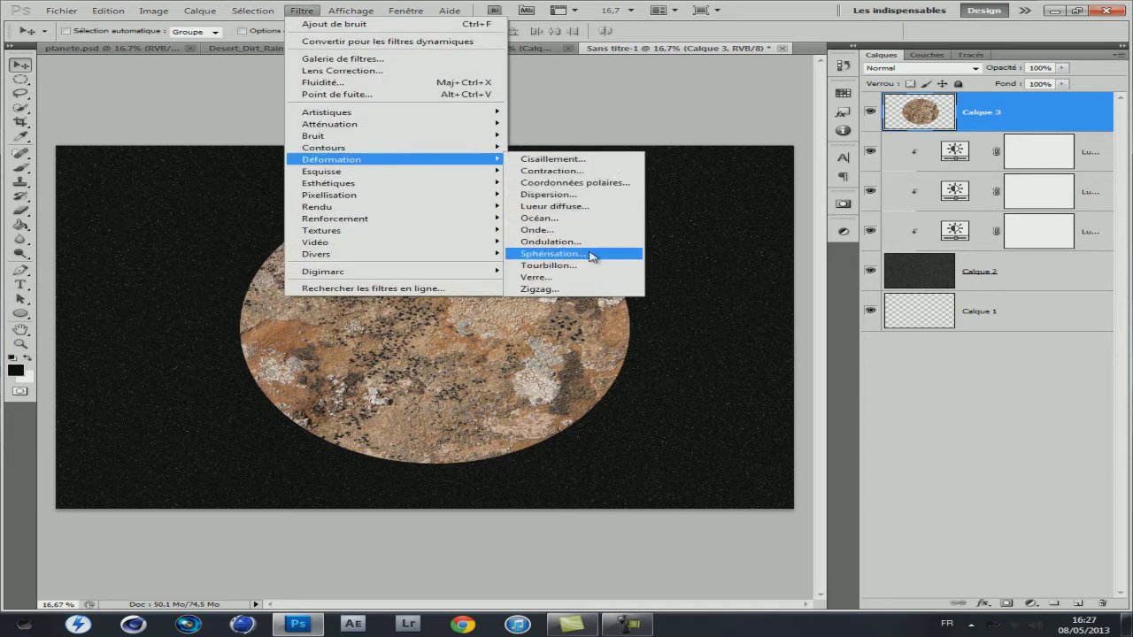
mouse_move(330, 159)
click(591, 256)
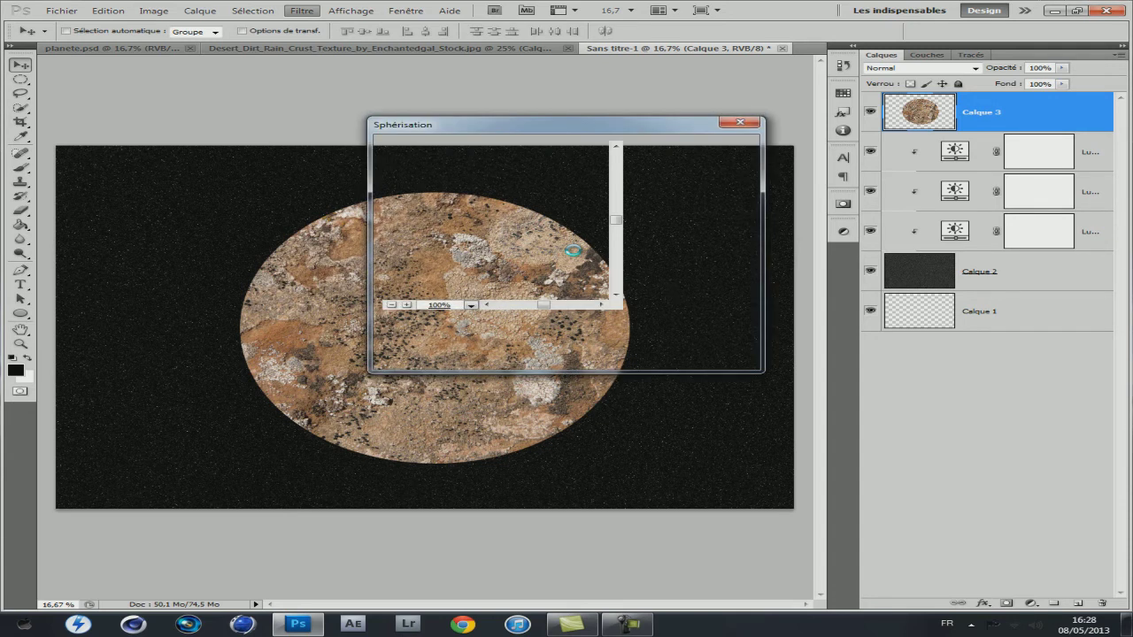
drag(573, 138, 671, 180)
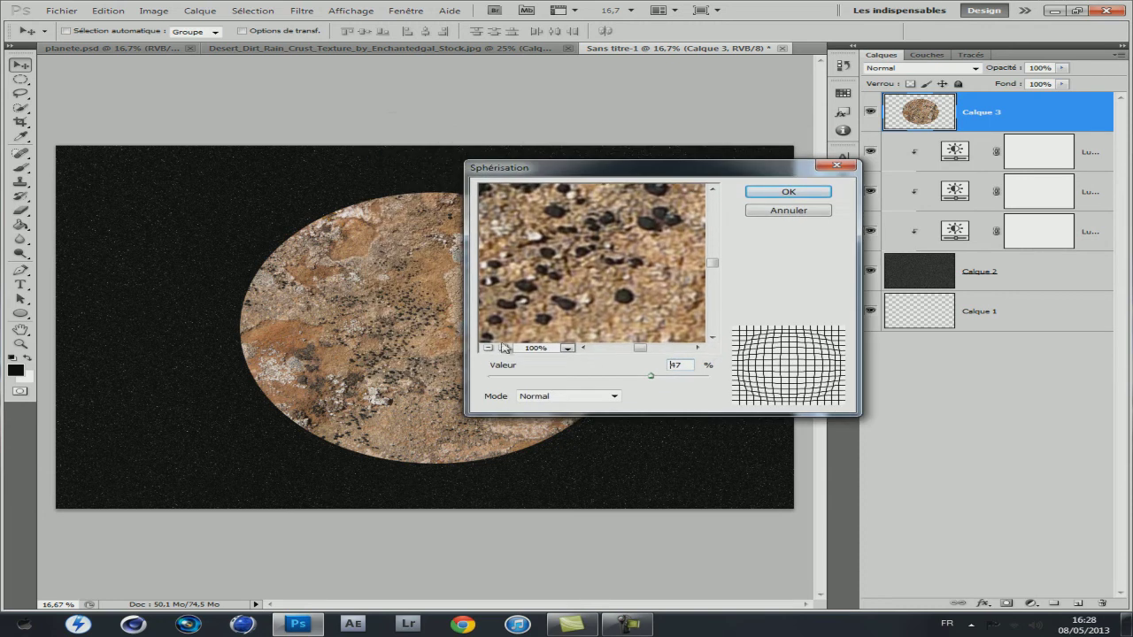
click(487, 348)
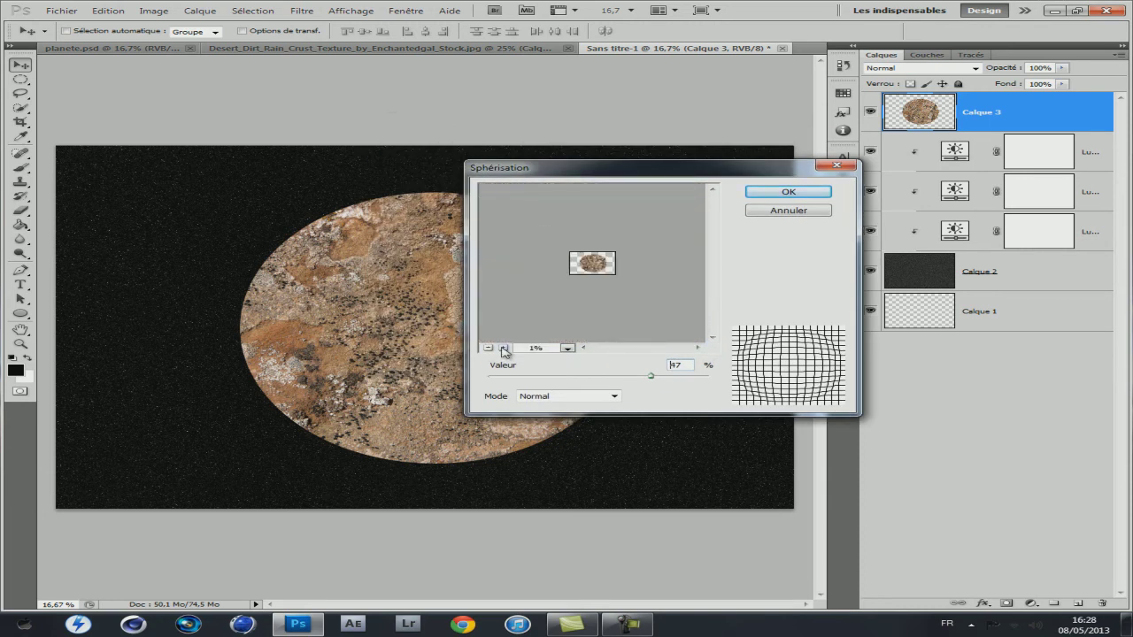
click(503, 348)
mouse_move(650, 375)
mouse_down()
mouse_move(707, 375)
mouse_move(553, 375)
mouse_move(591, 388)
mouse_up()
drag(568, 375, 646, 377)
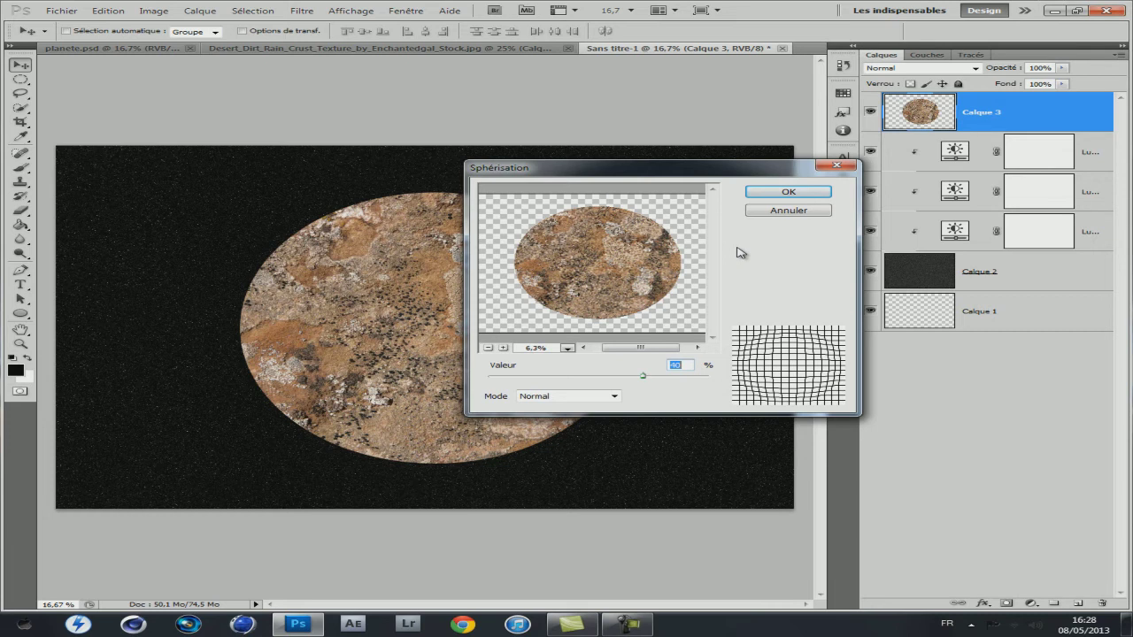
click(790, 191)
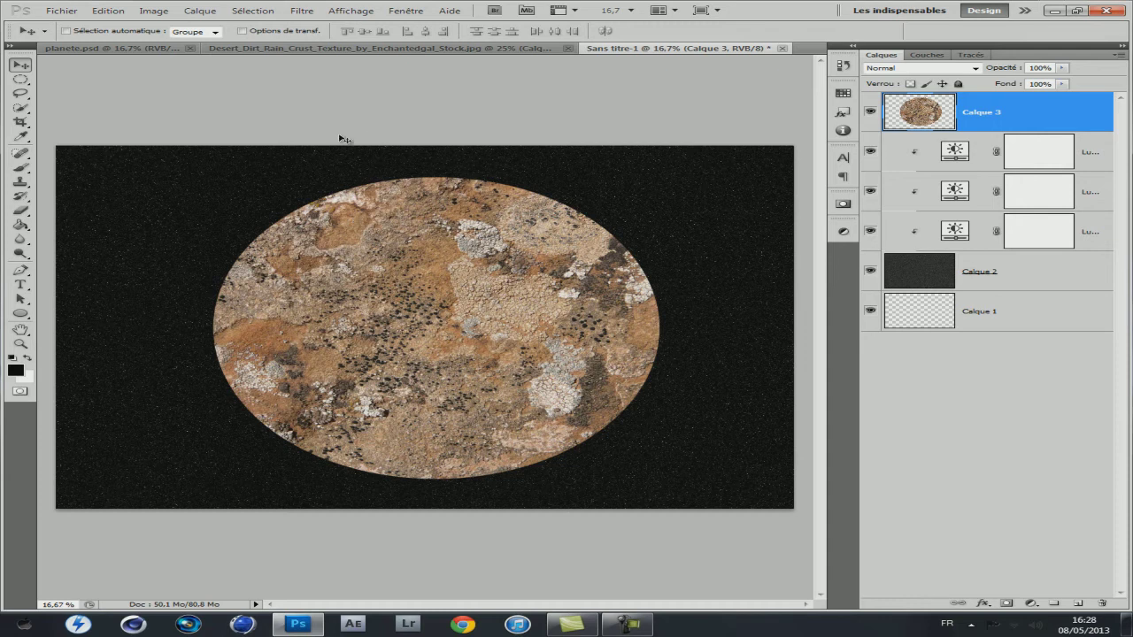
- Turn on Inner Glow for Calque 3 with Densité couleur + blending and a wider size
double_click(1094, 118)
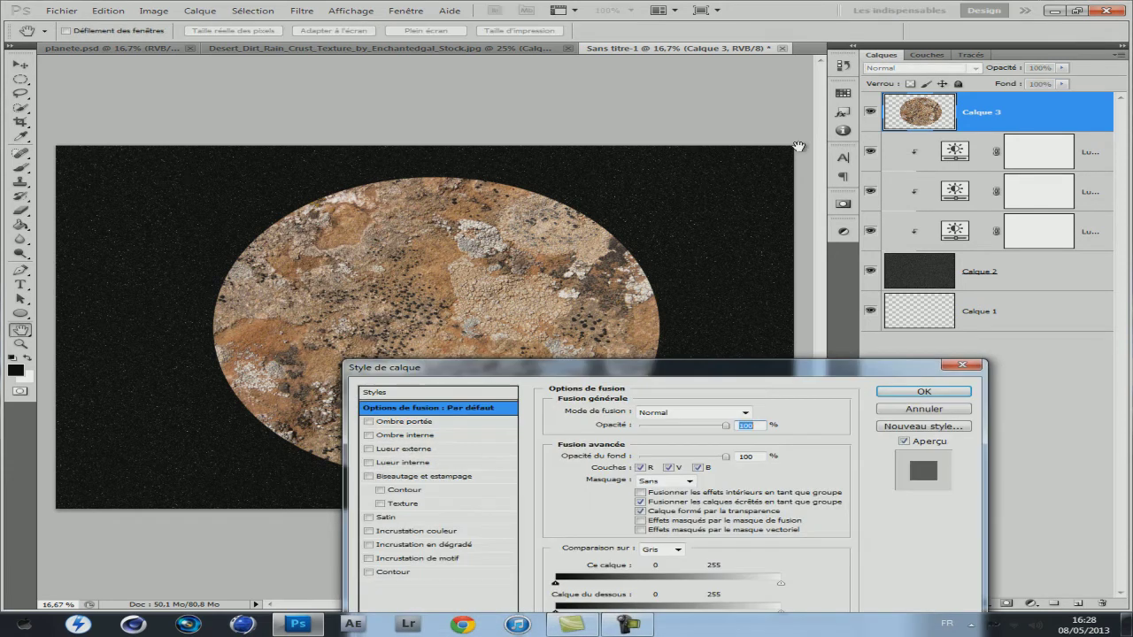
drag(698, 362, 777, 198)
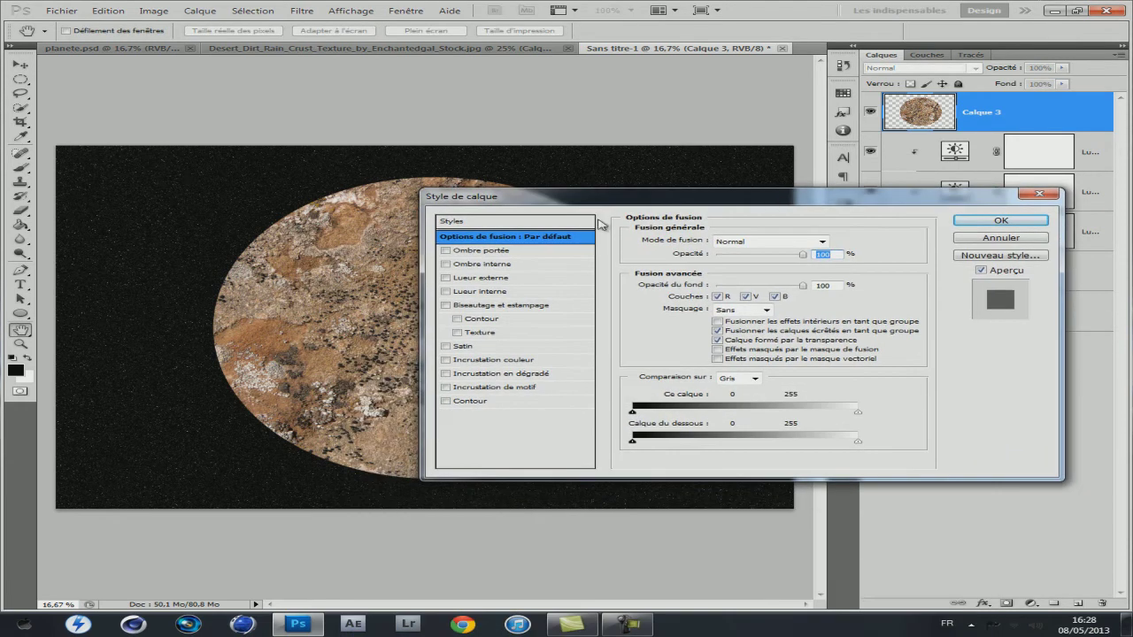
click(458, 296)
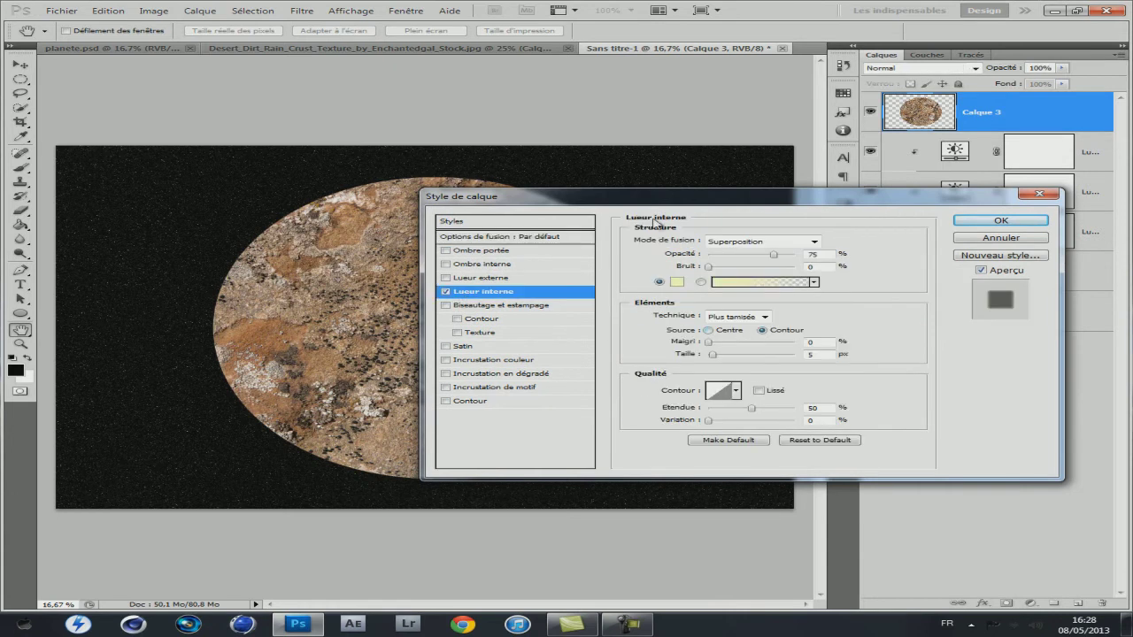
drag(647, 197, 800, 200)
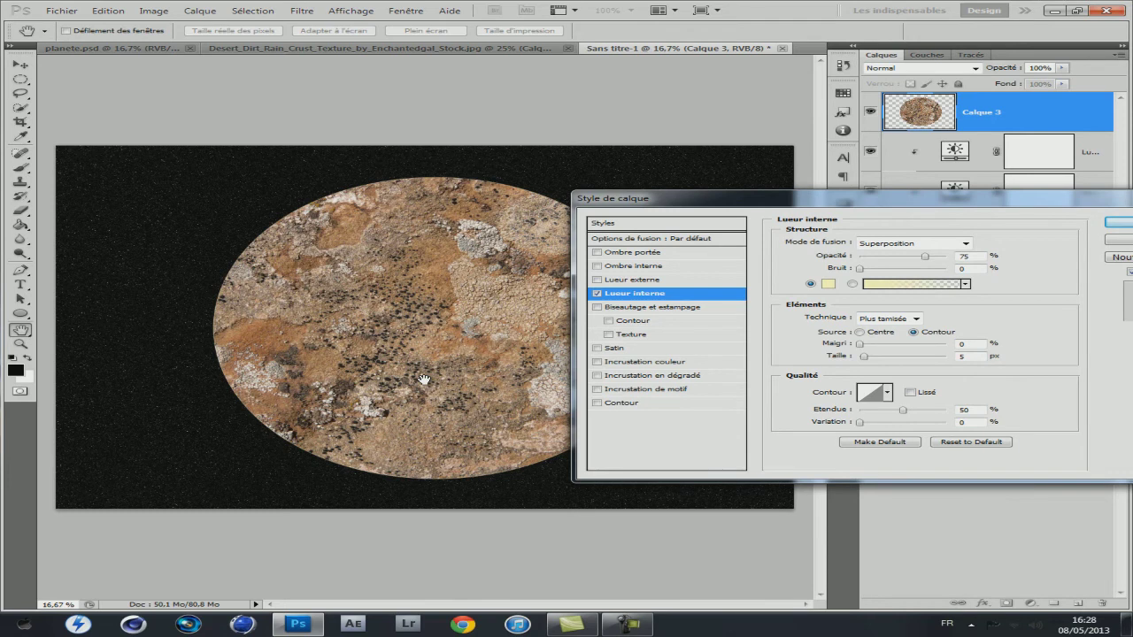
click(920, 245)
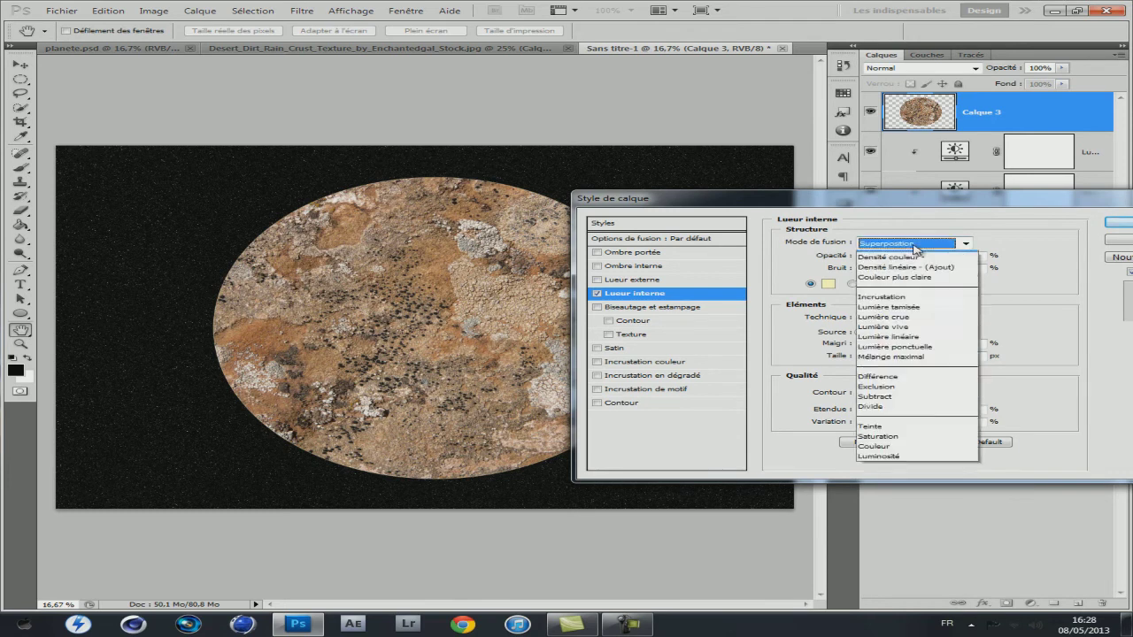
click(906, 306)
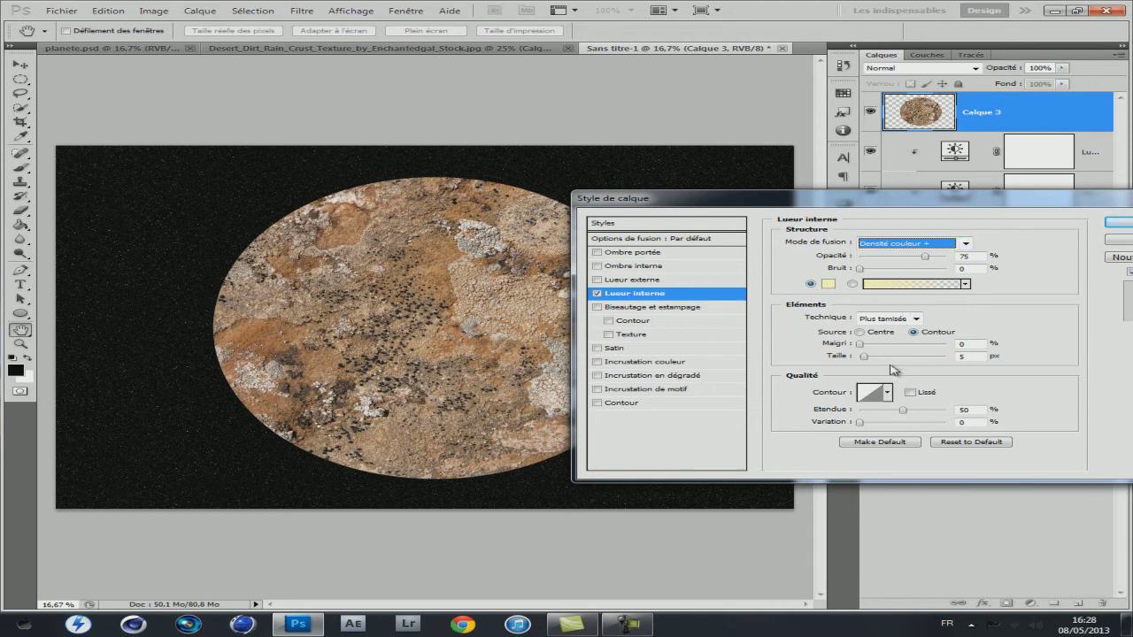
drag(864, 355, 889, 355)
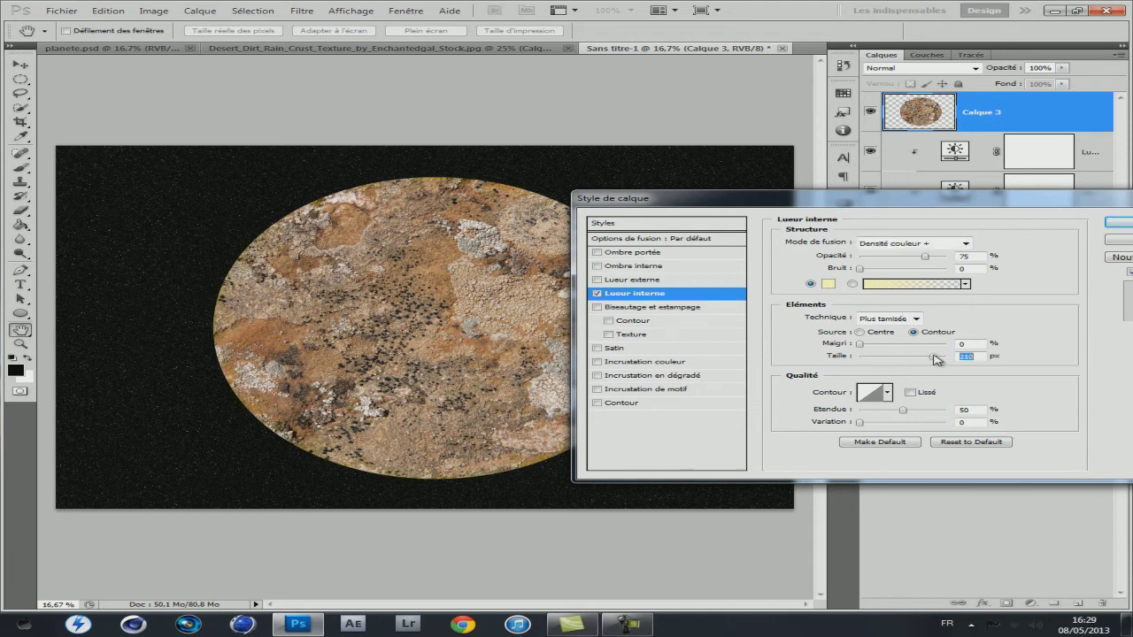
- Make the inner glow pale yellow, Densité couleur - blending, about 168 px, with lower opacity
click(919, 245)
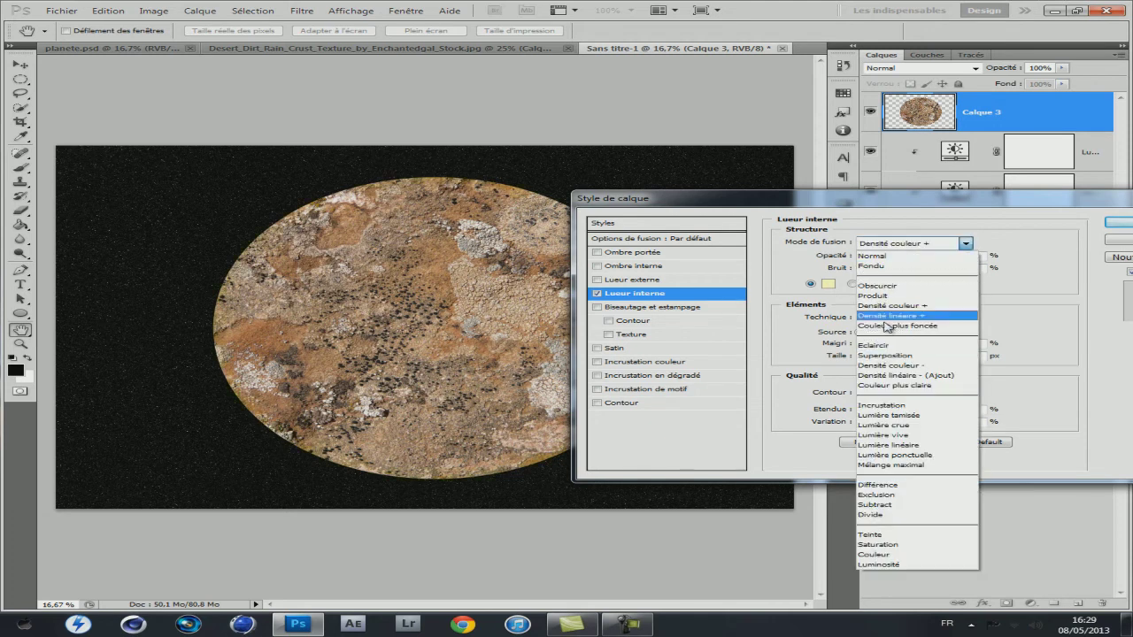
click(823, 290)
click(669, 364)
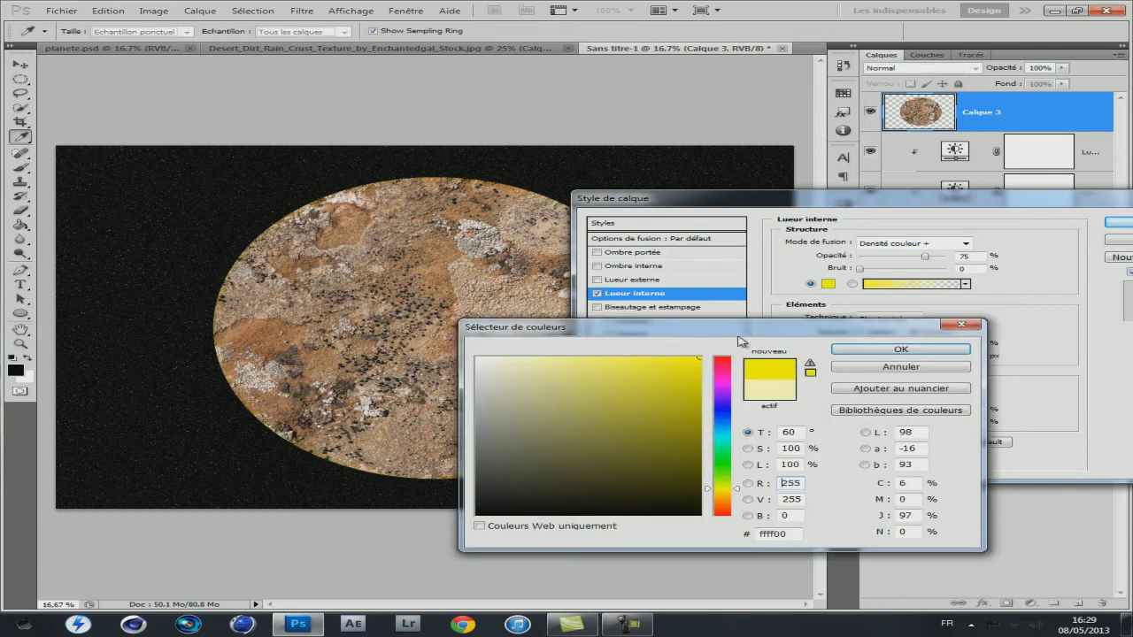
drag(670, 365, 600, 351)
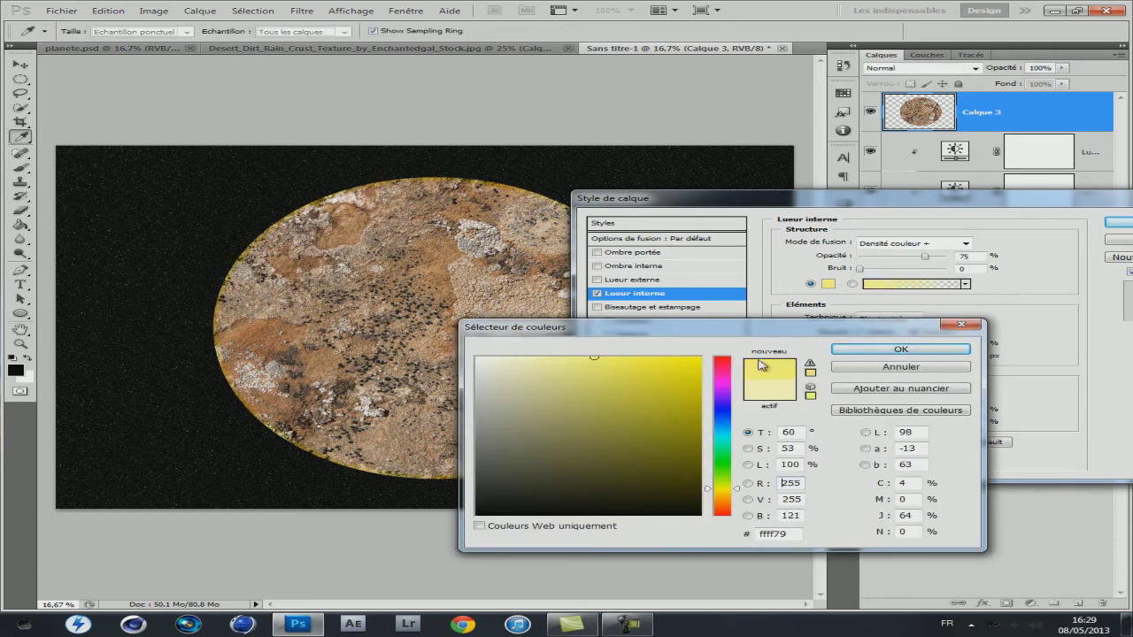
click(867, 348)
click(915, 244)
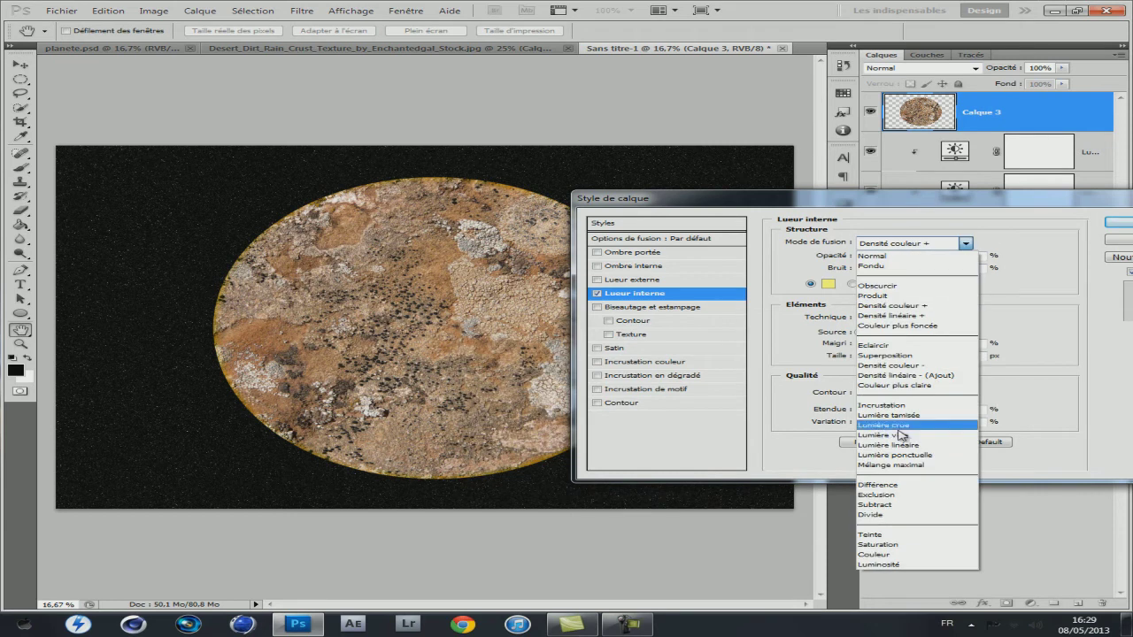
click(890, 364)
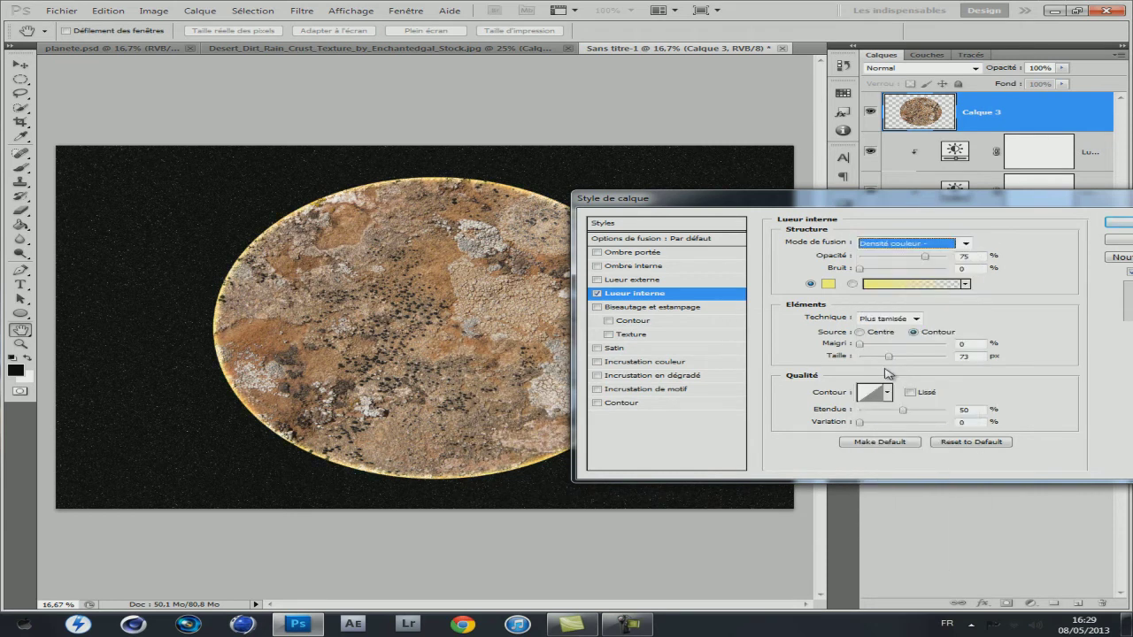
drag(888, 357, 925, 357)
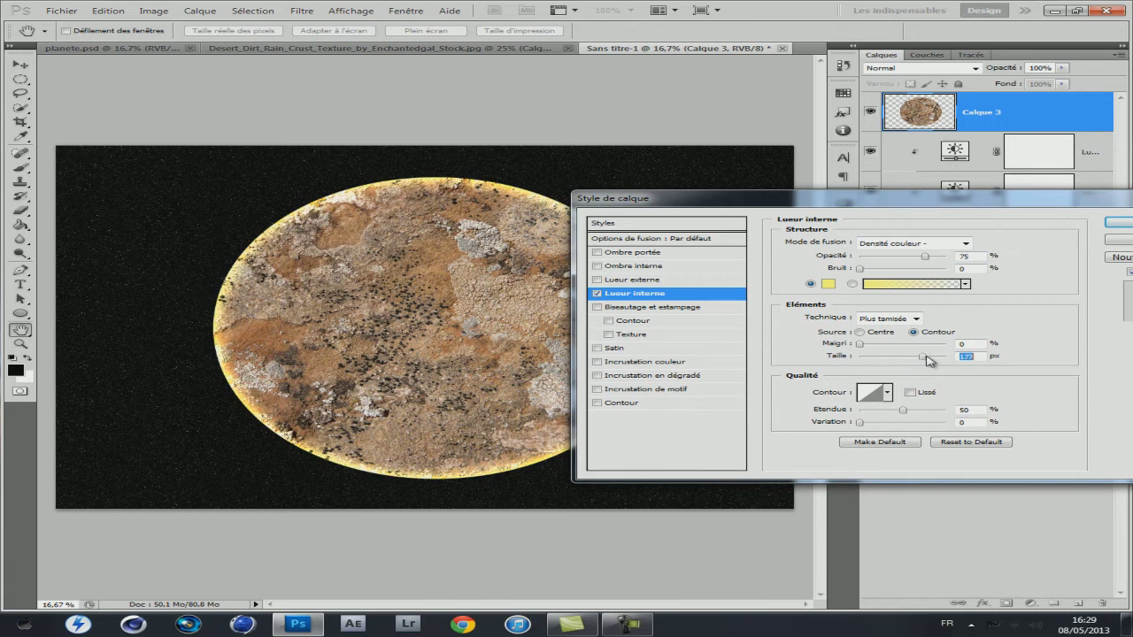
click(909, 257)
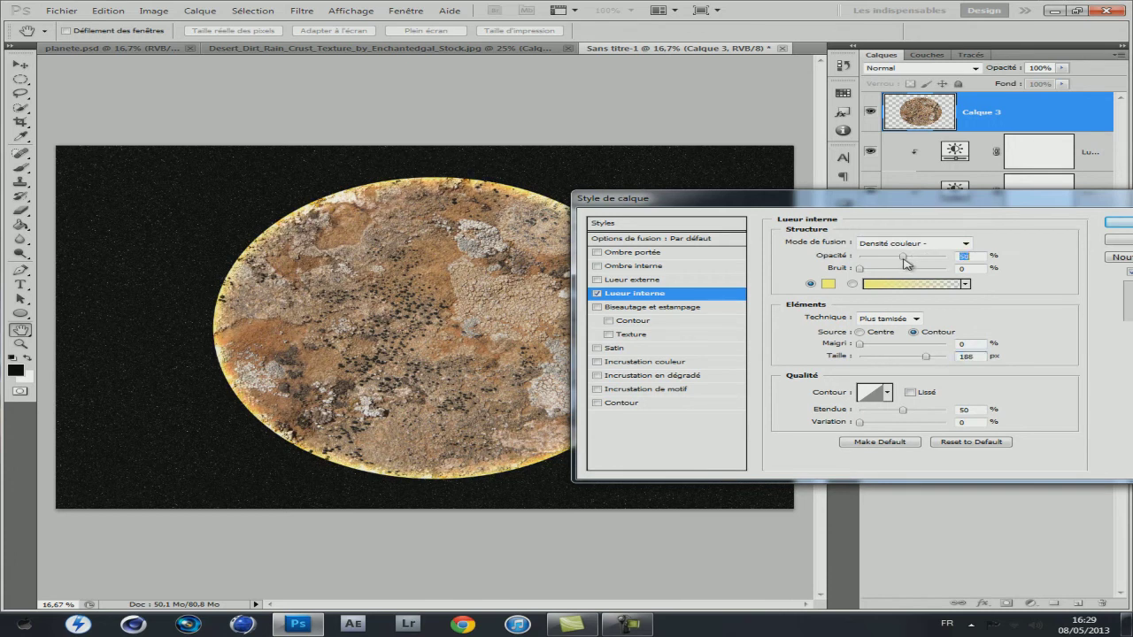
- Add a larger orange Outer Glow in Normal mode and apply both glow effects
drag(921, 209, 794, 209)
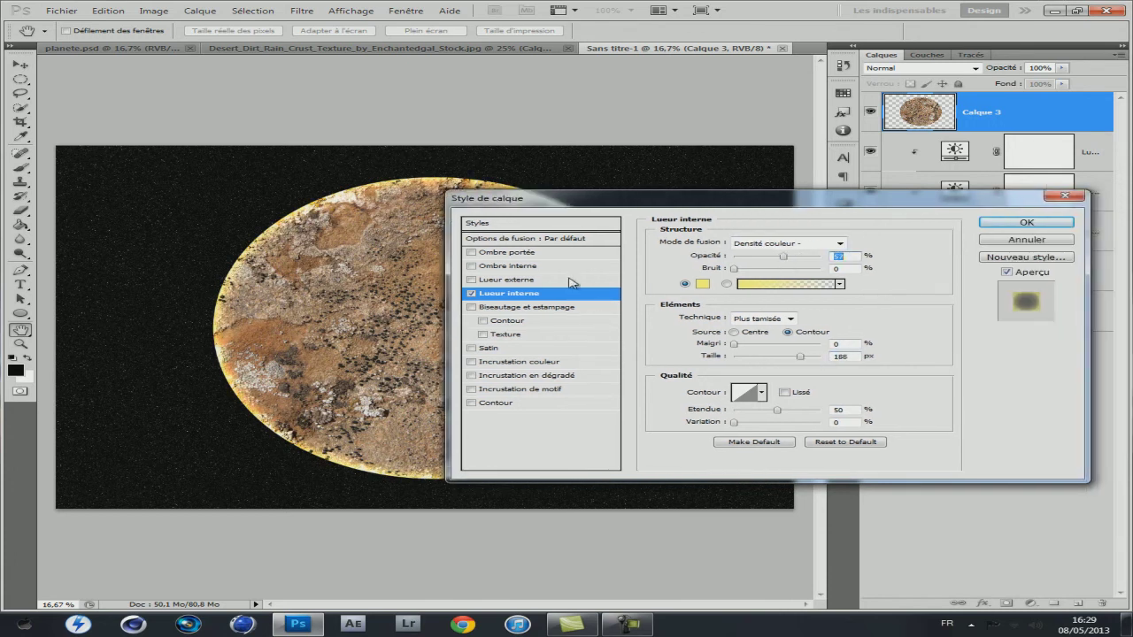
drag(657, 209, 708, 210)
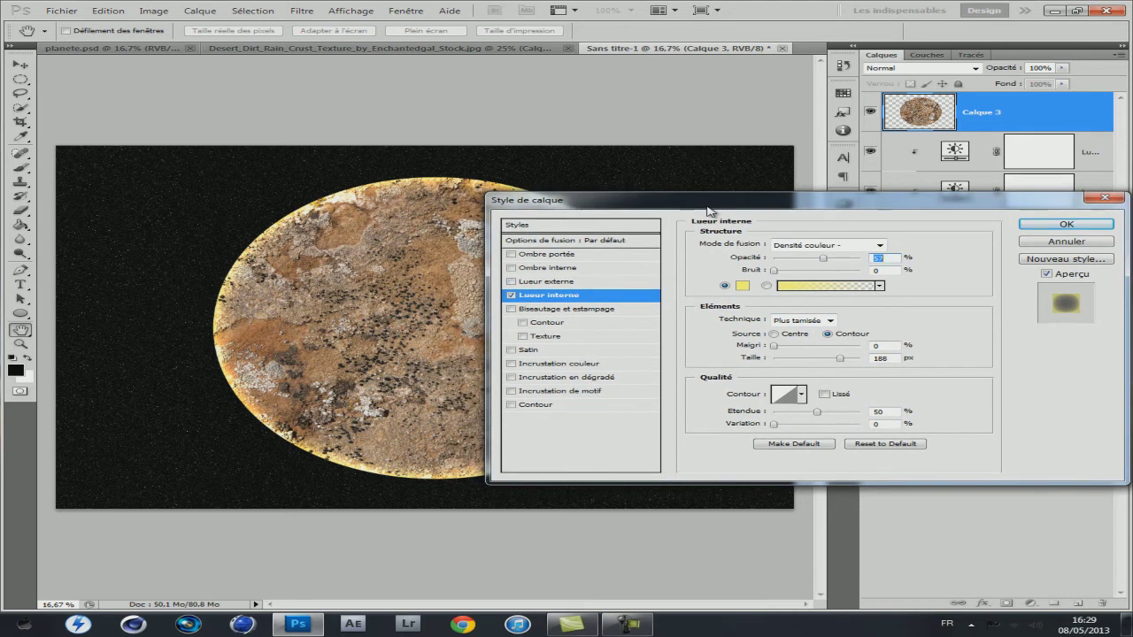
click(545, 281)
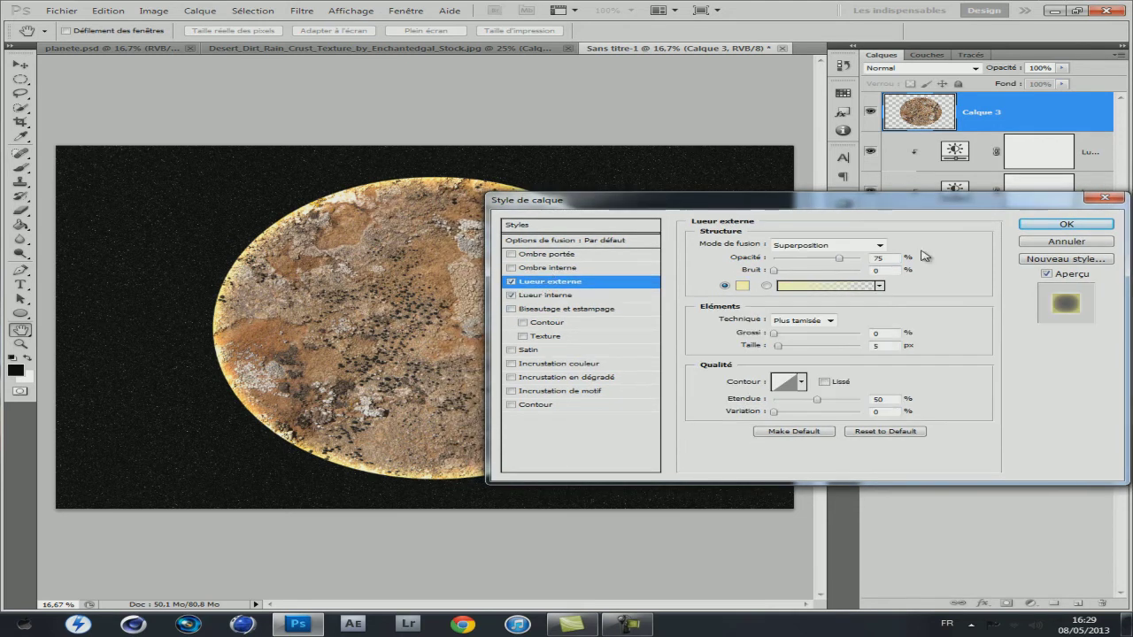
click(815, 251)
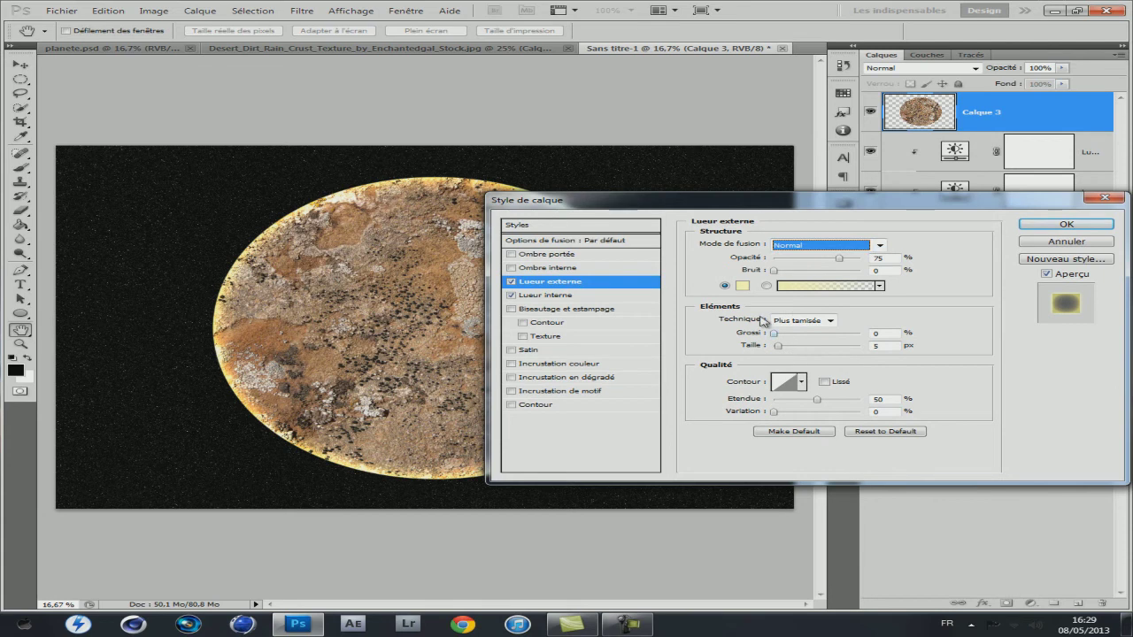
drag(778, 345, 820, 349)
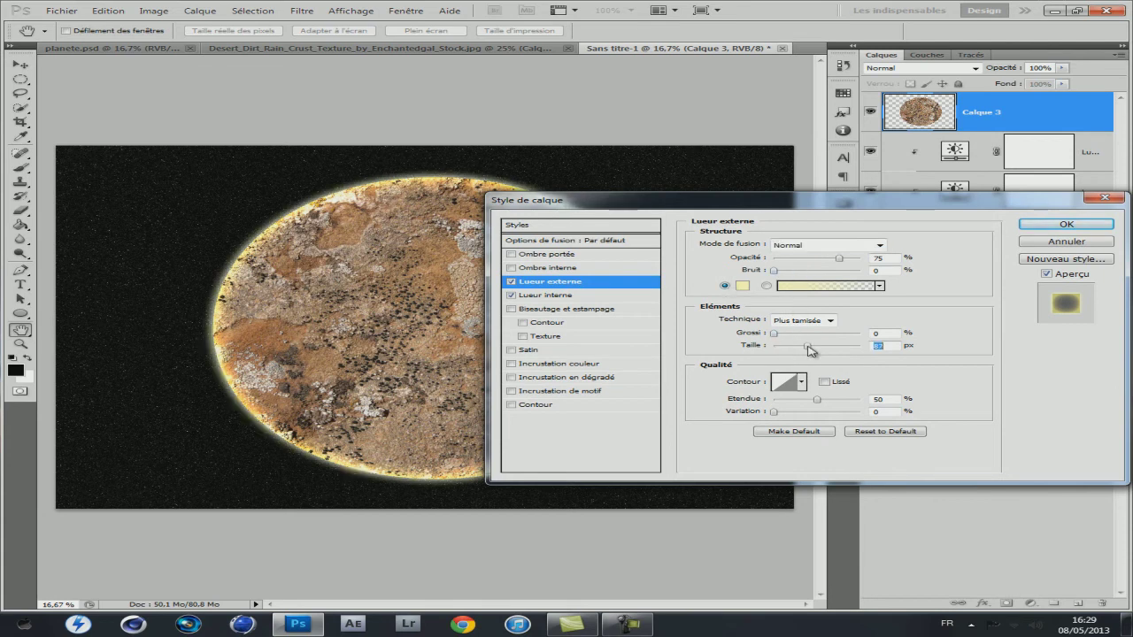
click(744, 286)
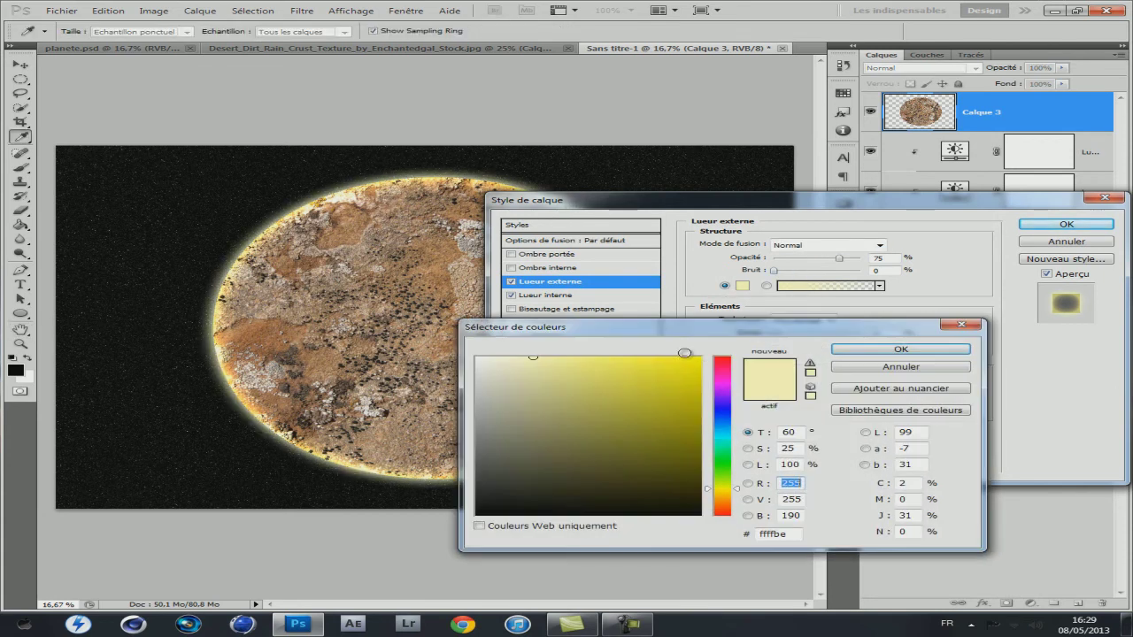
drag(719, 476, 719, 498)
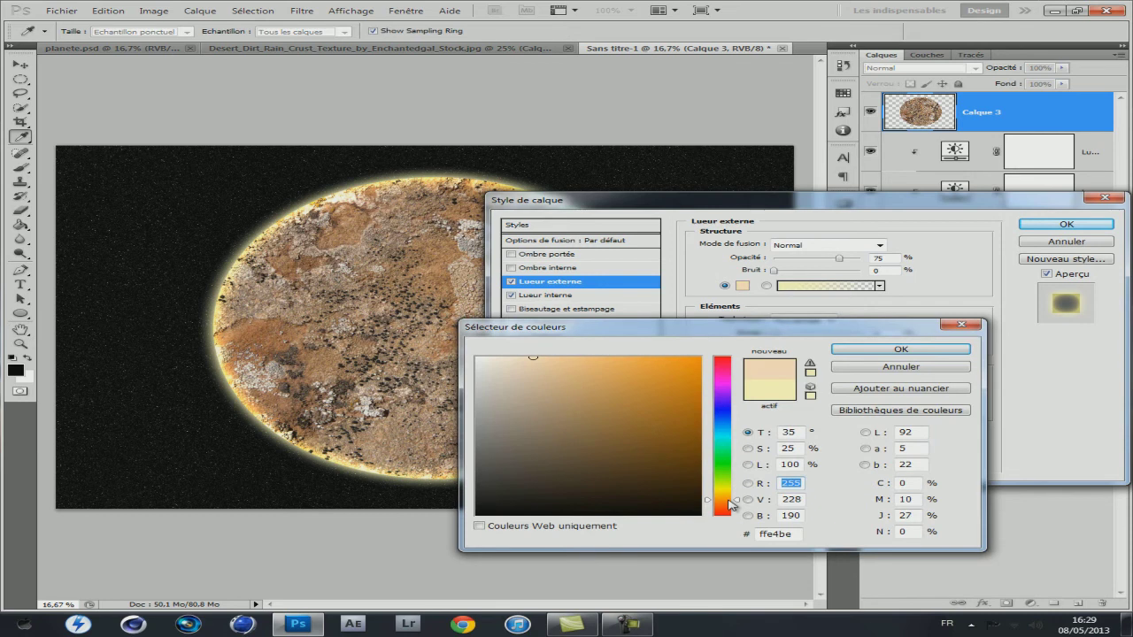
click(892, 350)
drag(850, 205, 767, 206)
click(1002, 224)
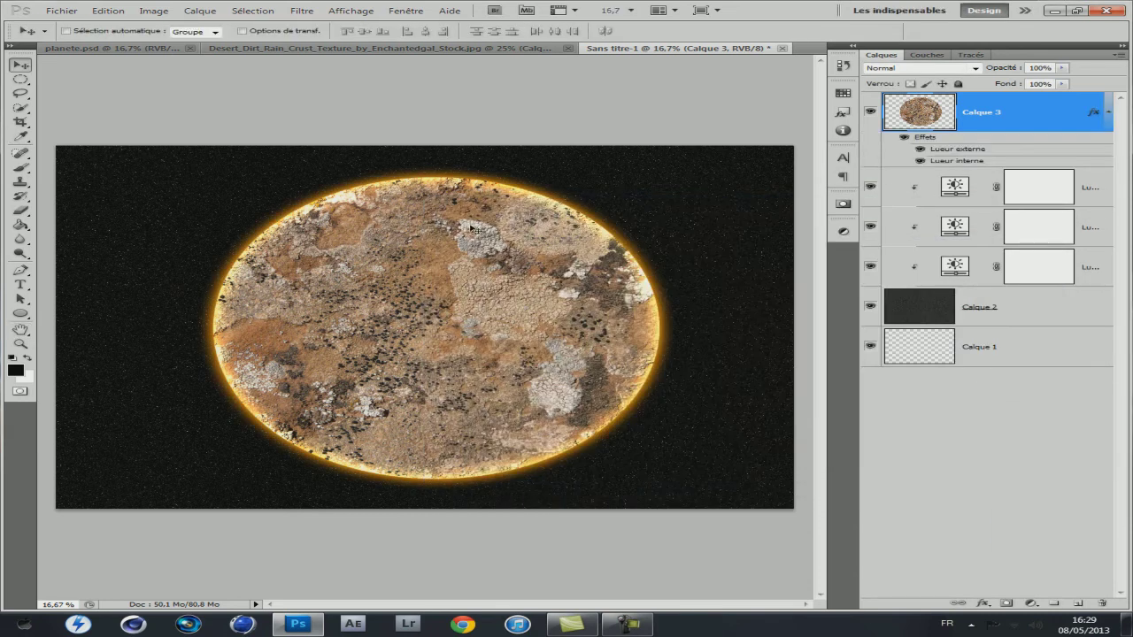
- Add a Brightness/Contrast layer clipped to Calque 3 with contrast 100 and brightness -18
click(1111, 113)
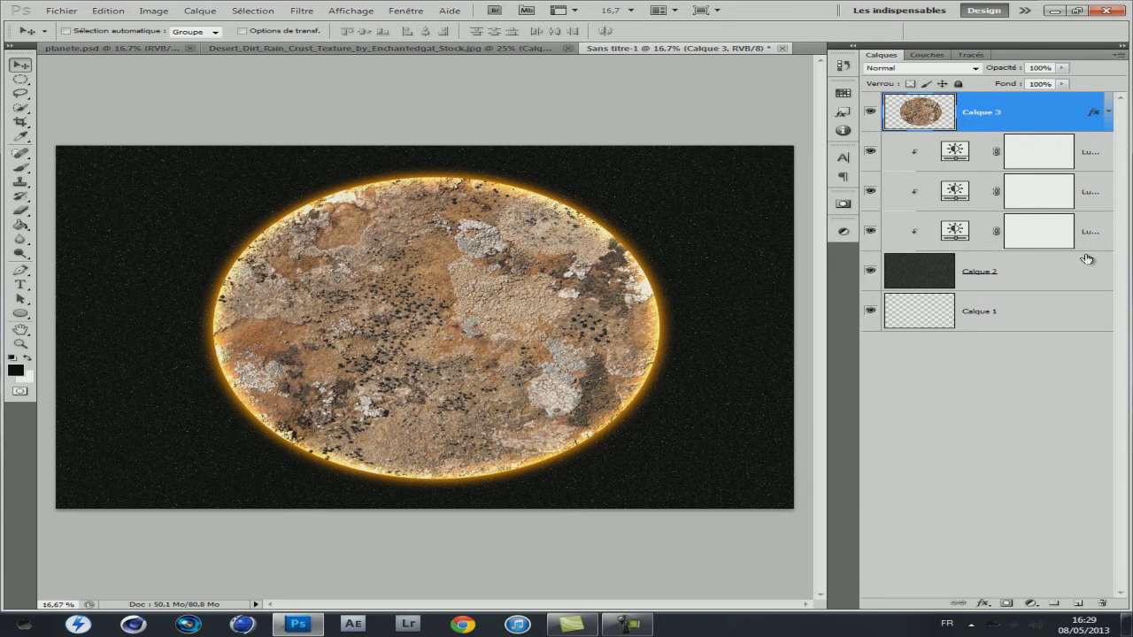
click(844, 232)
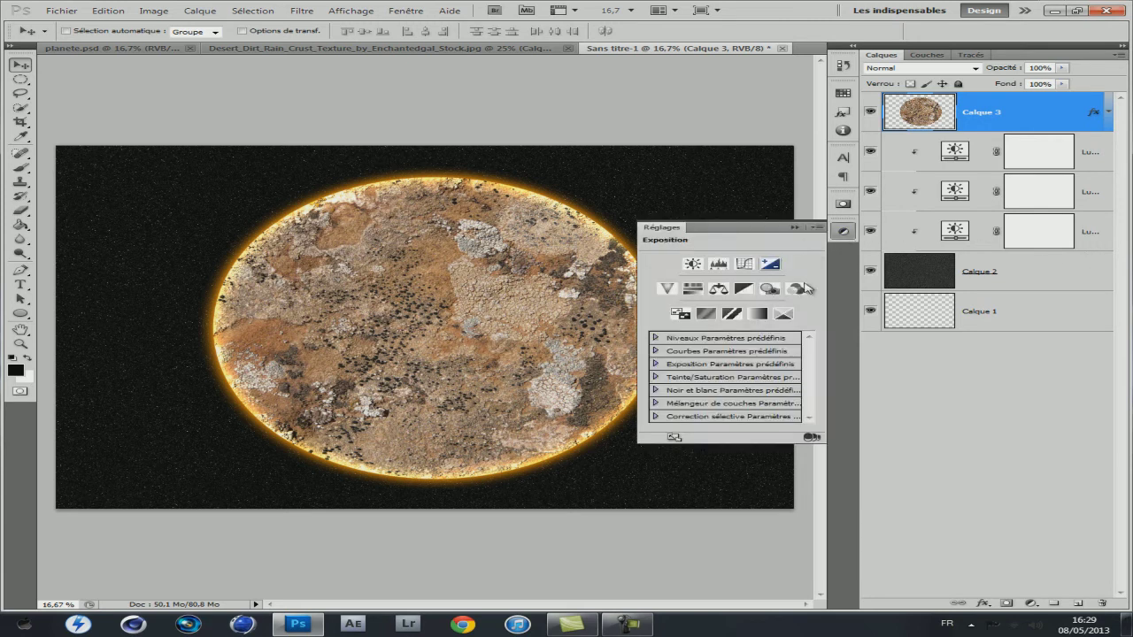
click(691, 263)
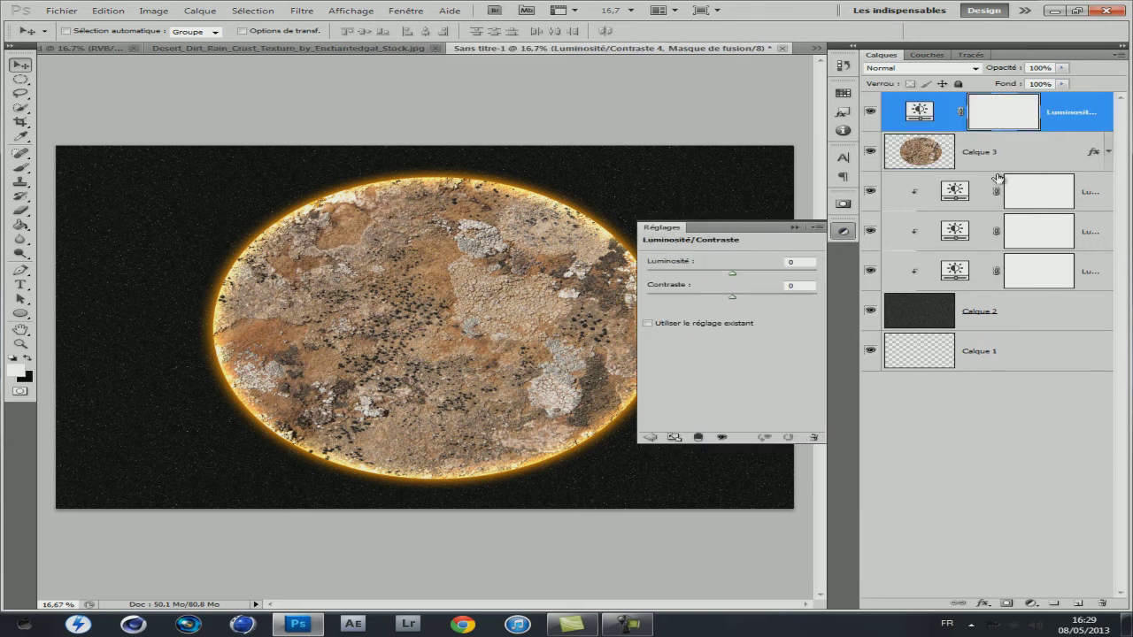
right_click(1073, 129)
click(907, 204)
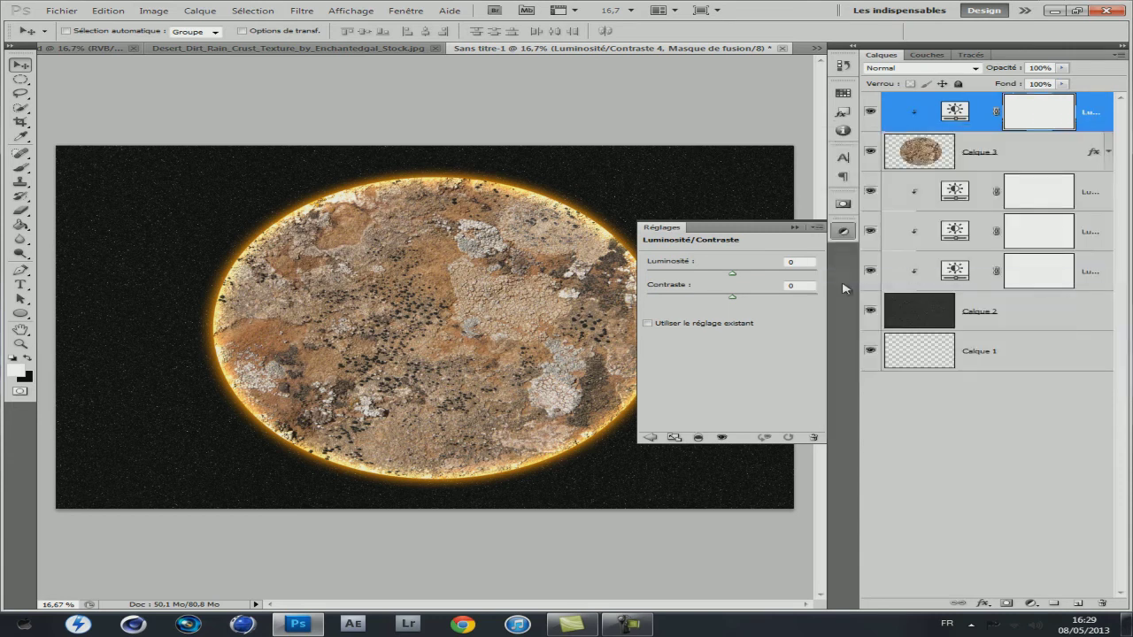
drag(731, 297, 865, 303)
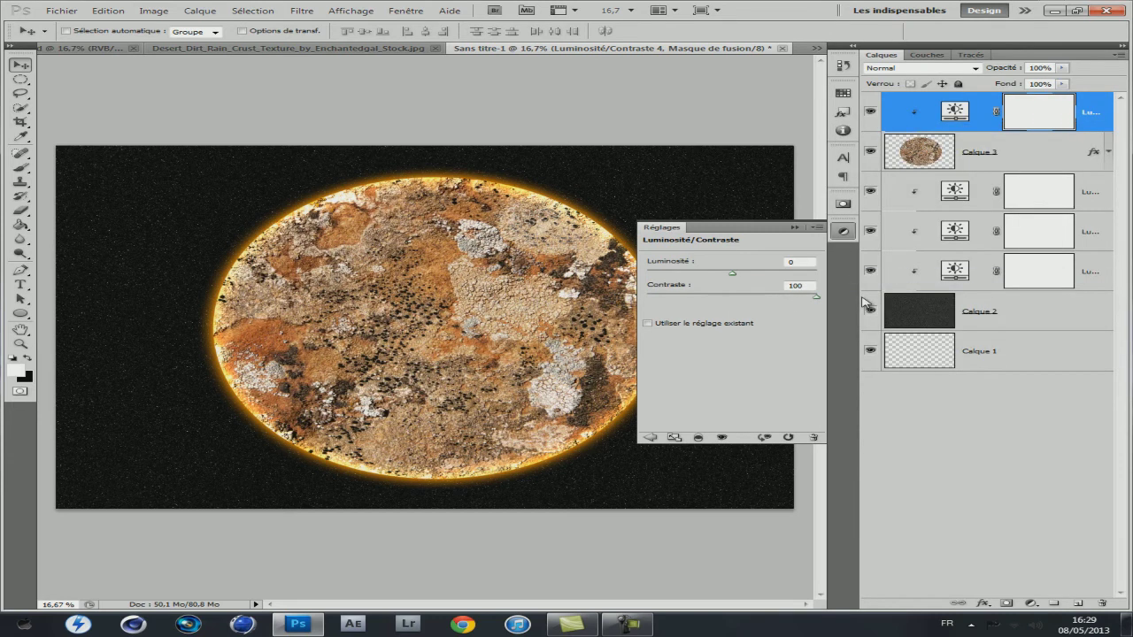
drag(731, 273, 723, 277)
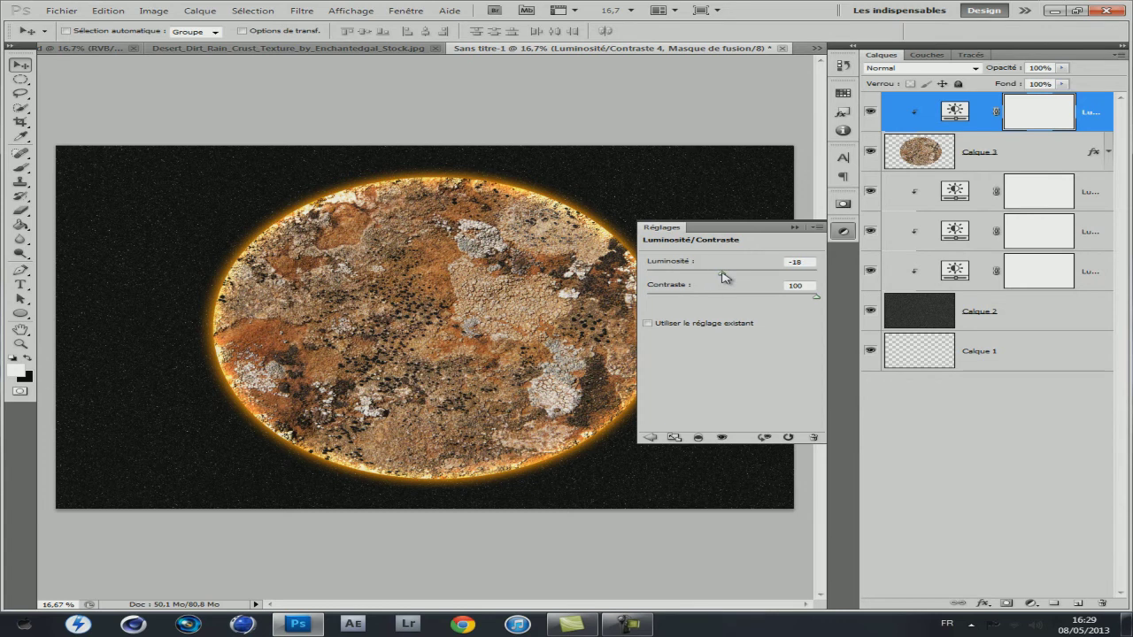
click(793, 229)
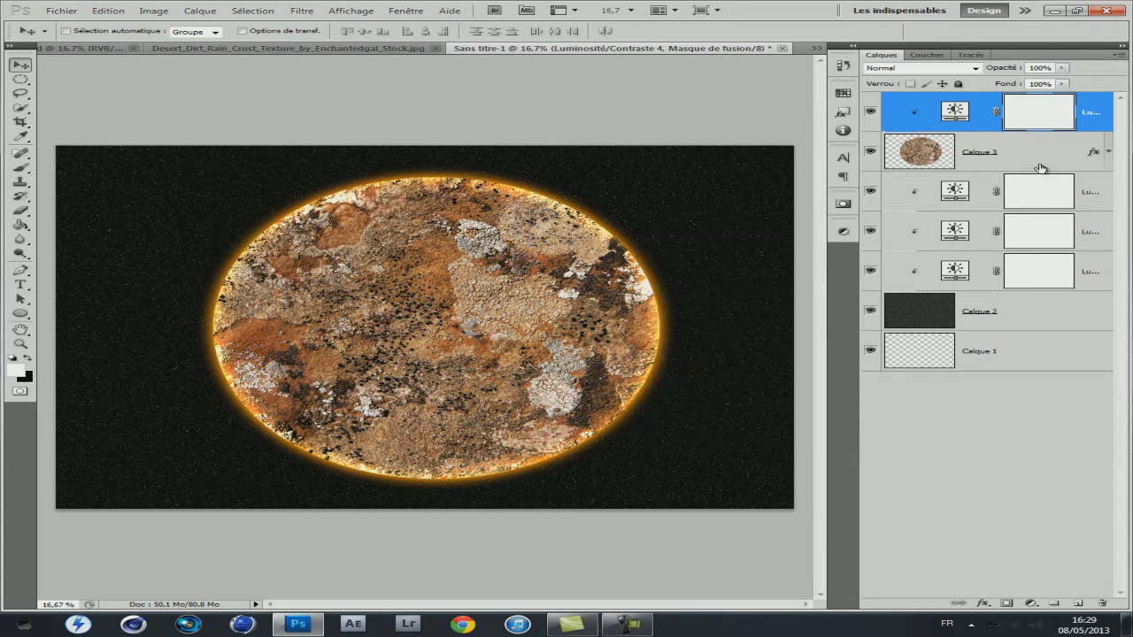
- Add a Courbes 1 curves layer at the top with an S-curve (102→70, 176→176)
click(843, 232)
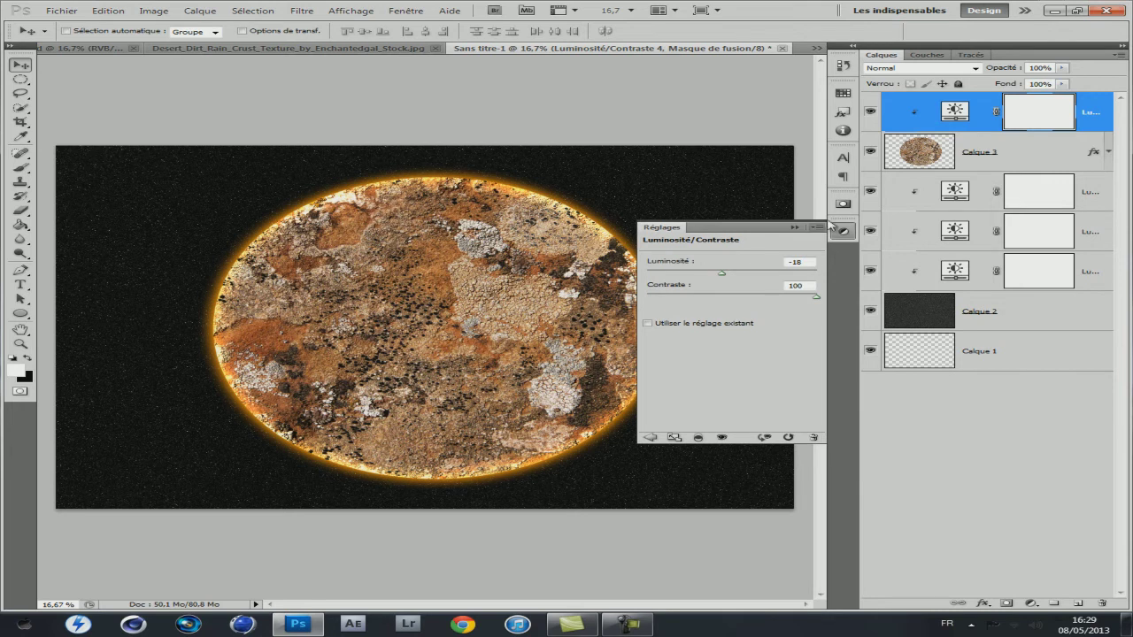
click(842, 231)
click(974, 159)
click(841, 233)
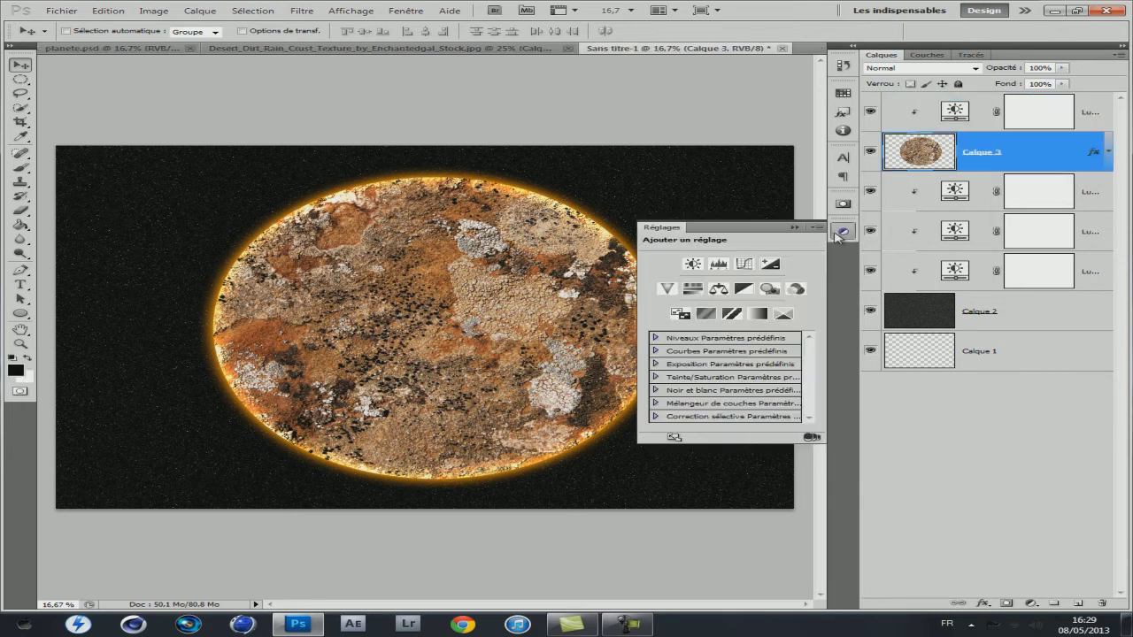
click(747, 263)
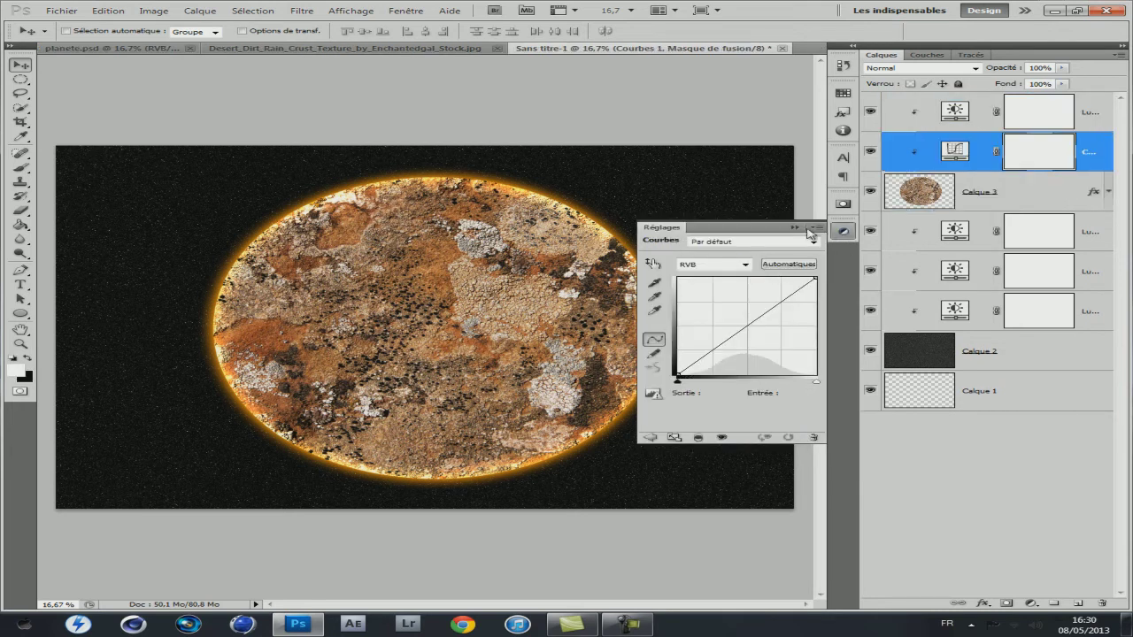
click(842, 231)
drag(989, 168, 990, 110)
click(842, 231)
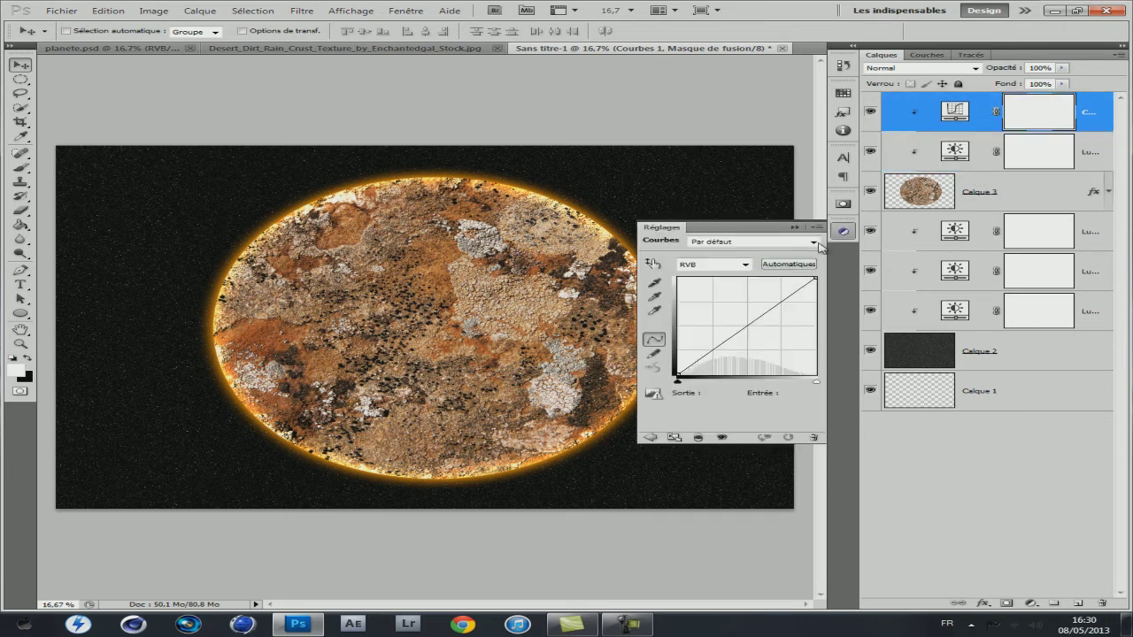
drag(736, 336, 737, 346)
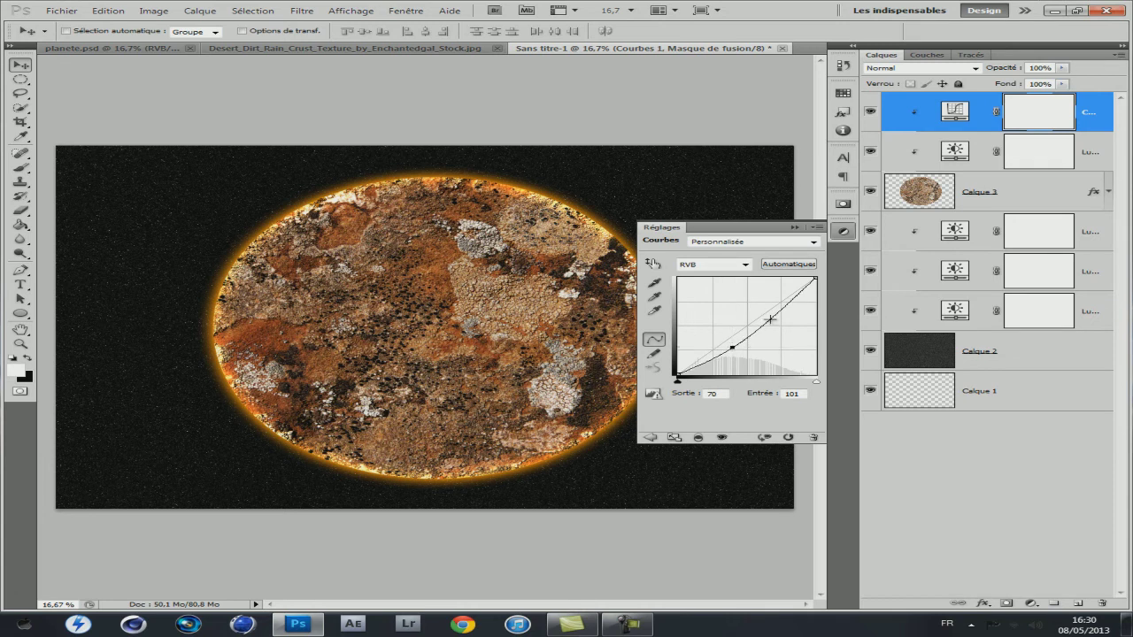
drag(775, 313, 772, 307)
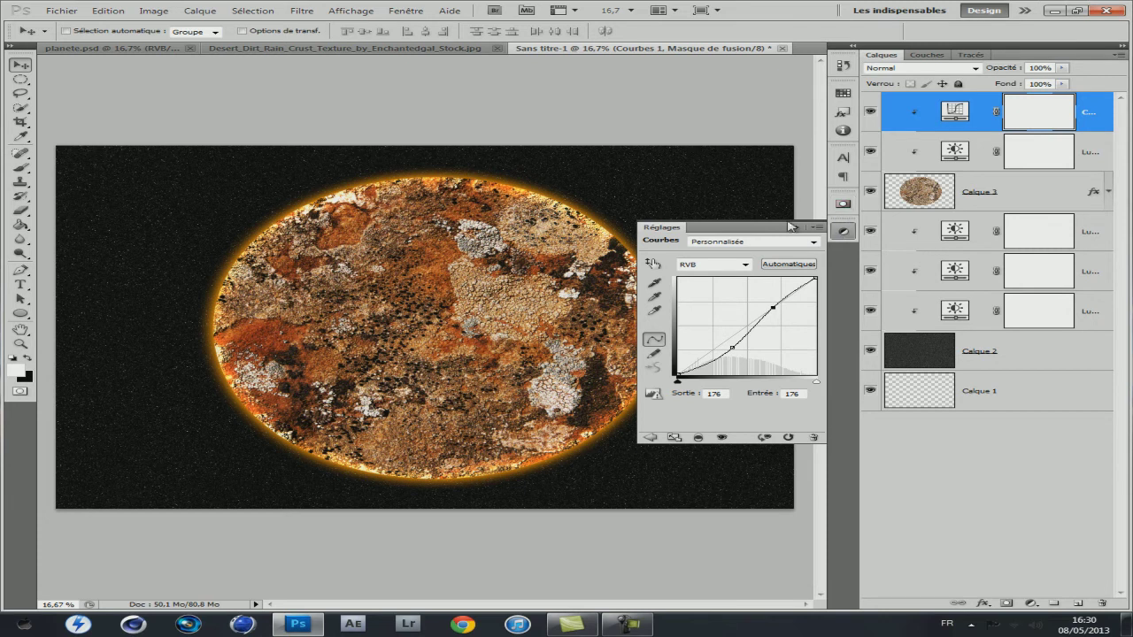
click(759, 201)
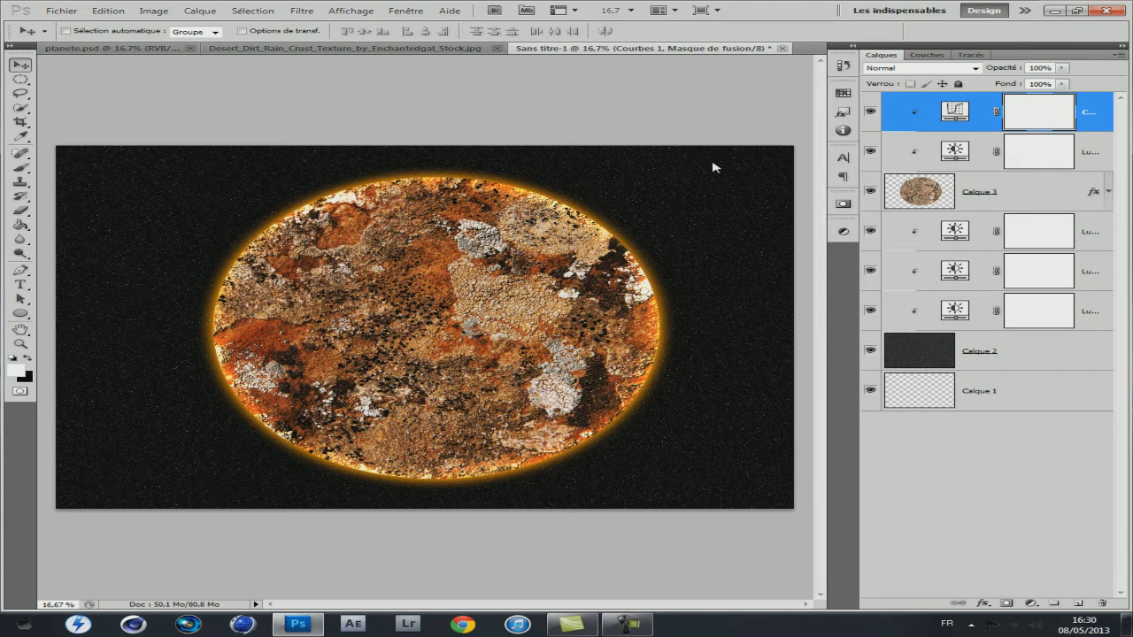
- Load Calque 3's planet outline as a selection and select the top Curves layer
click(1045, 200)
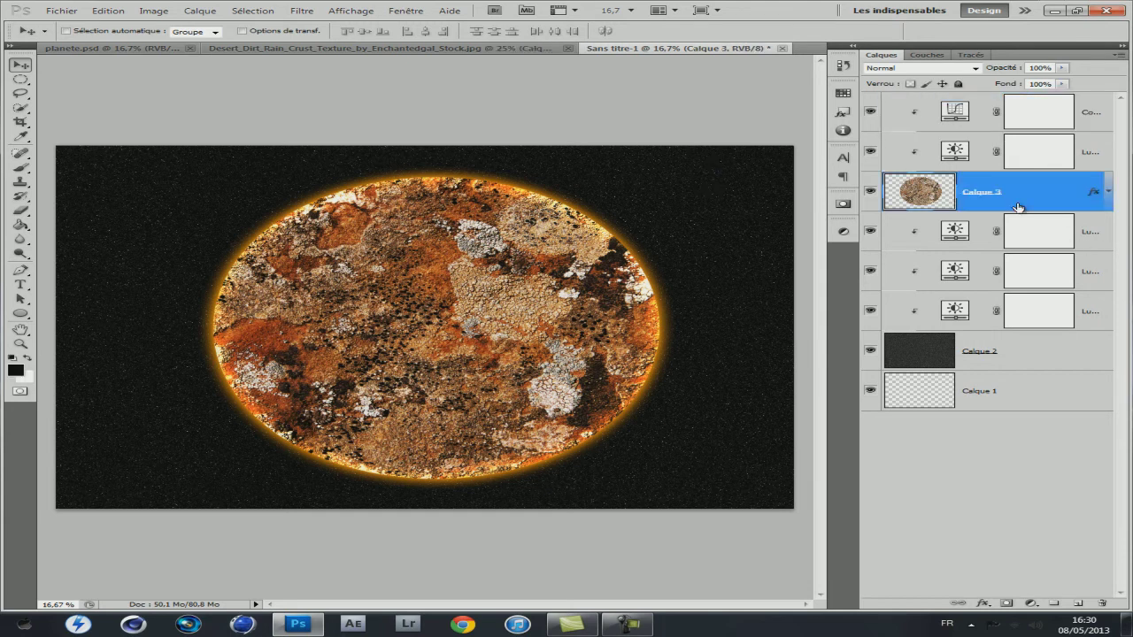
click(246, 13)
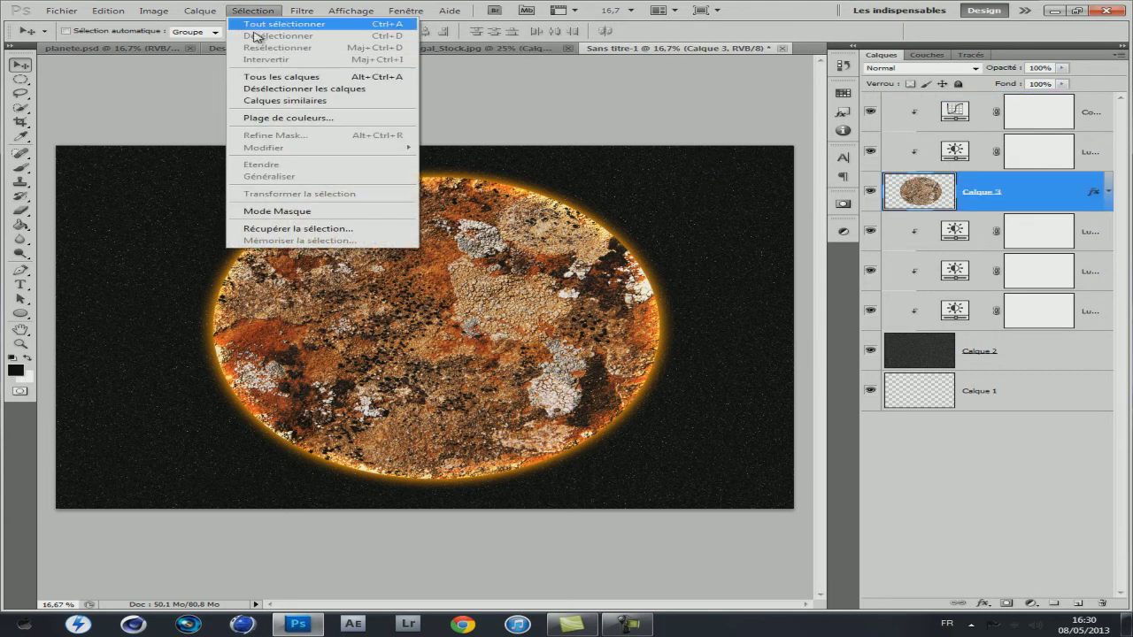
click(280, 230)
click(700, 182)
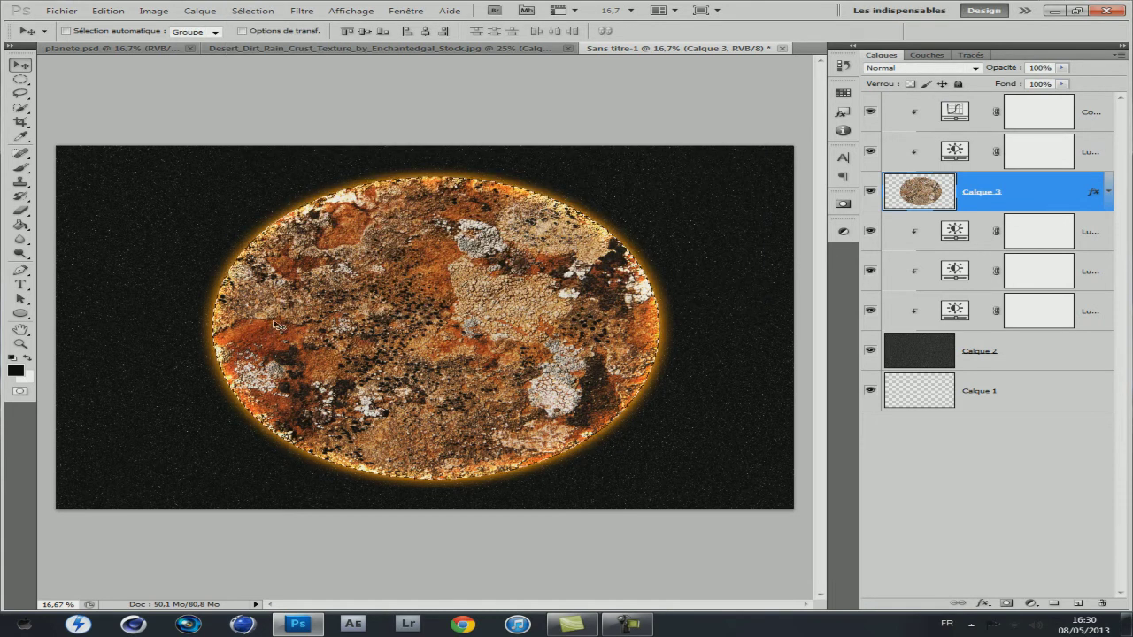
click(907, 133)
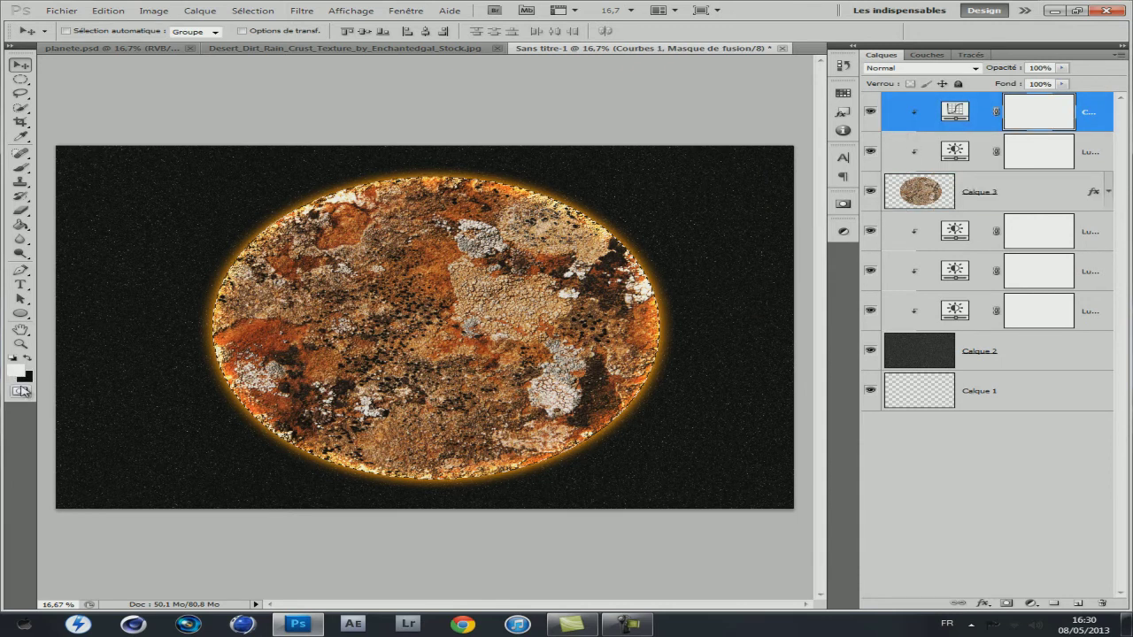
- On a new top layer, render clouds inside the planet outline and blend them as Superposition
click(1077, 603)
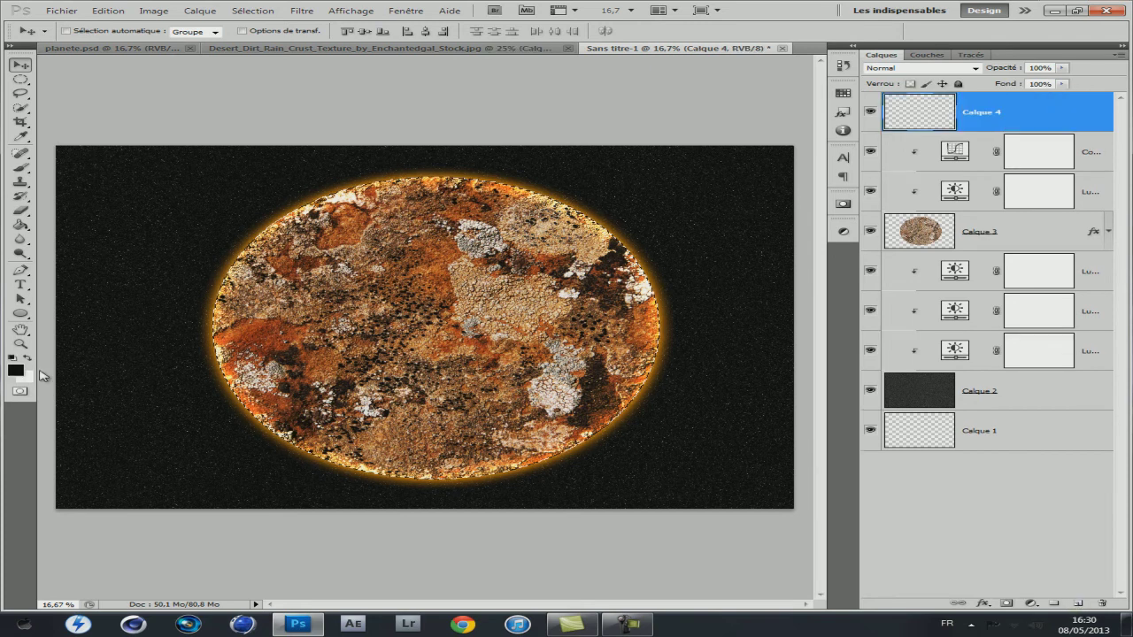
click(32, 357)
click(301, 10)
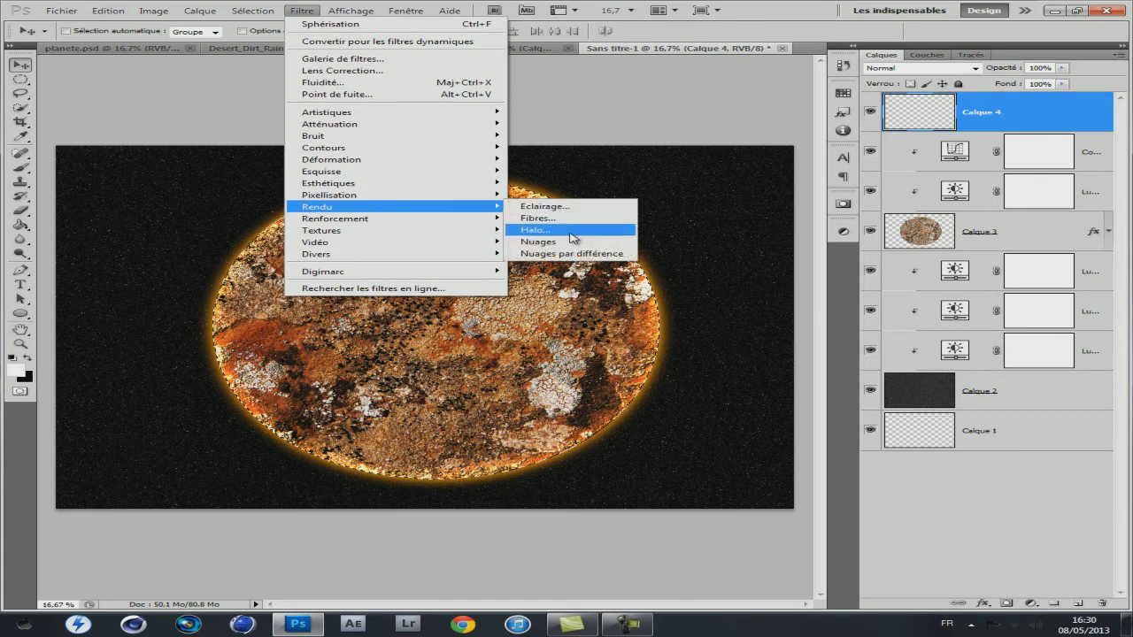
mouse_move(336, 218)
click(561, 241)
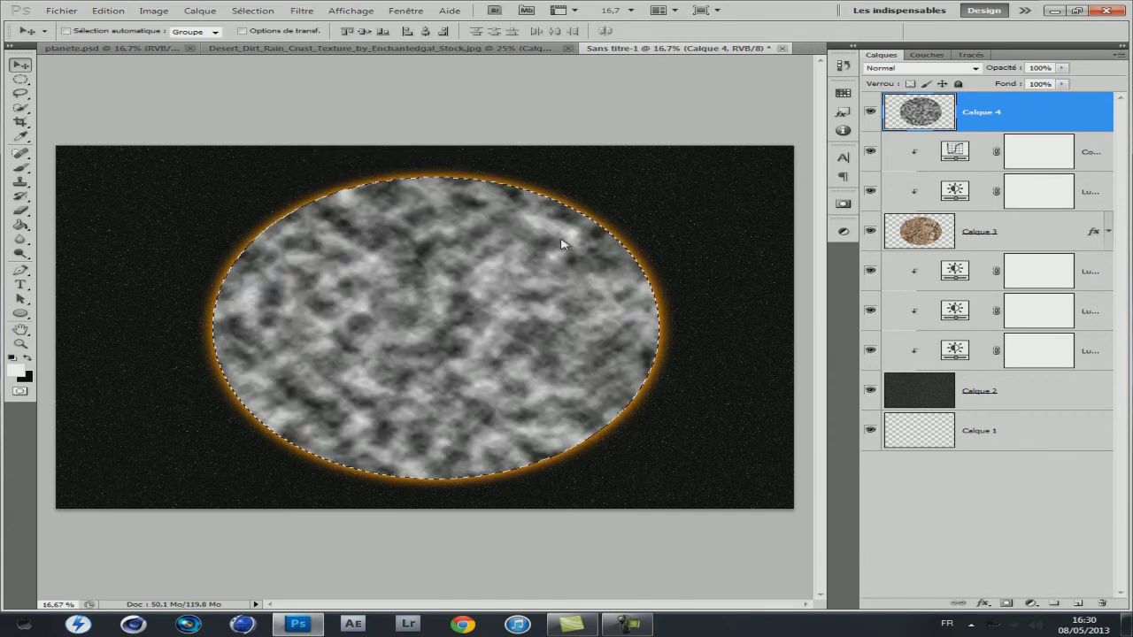
click(976, 68)
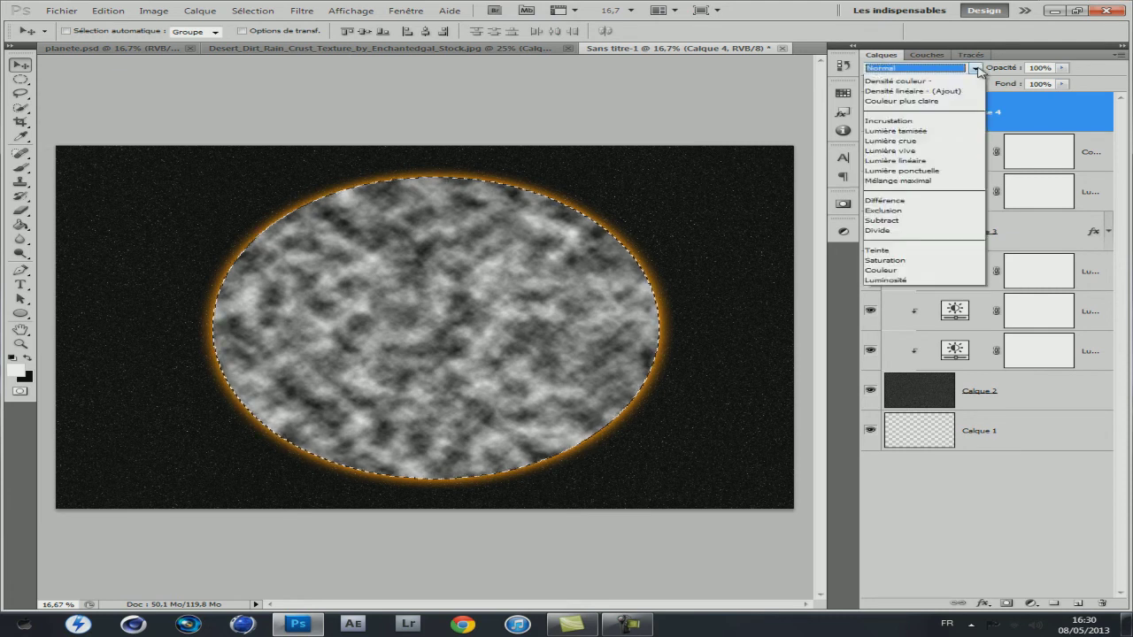
click(934, 181)
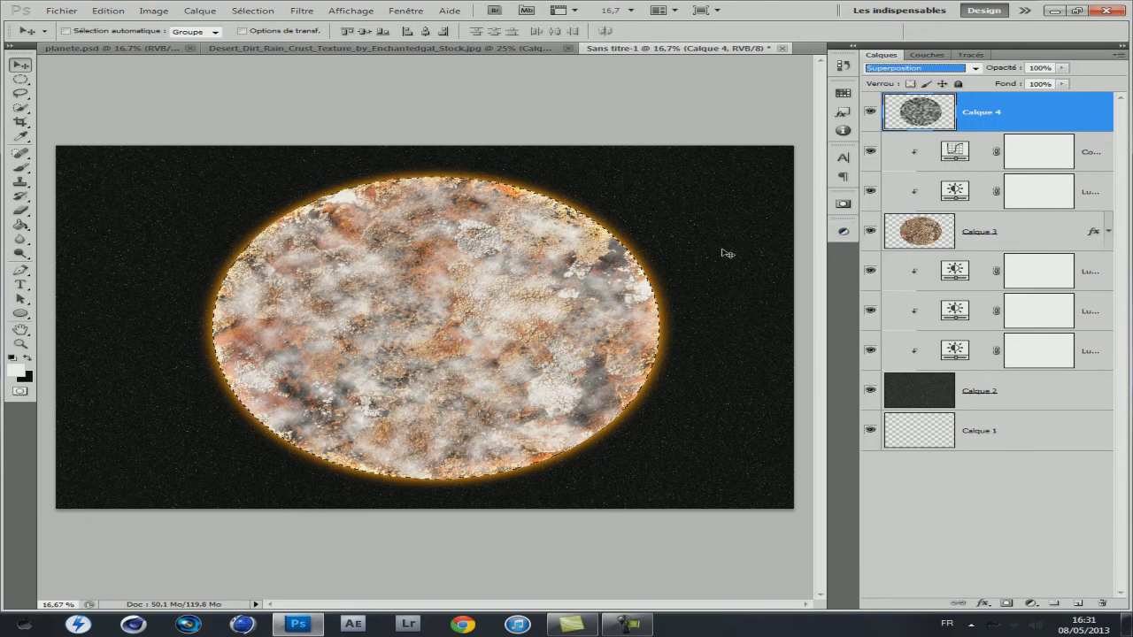
- Warp Calque 4's clouds past the planet's left, right, top and lower-left edges, and apply the warp
click(99, 11)
mouse_move(140, 253)
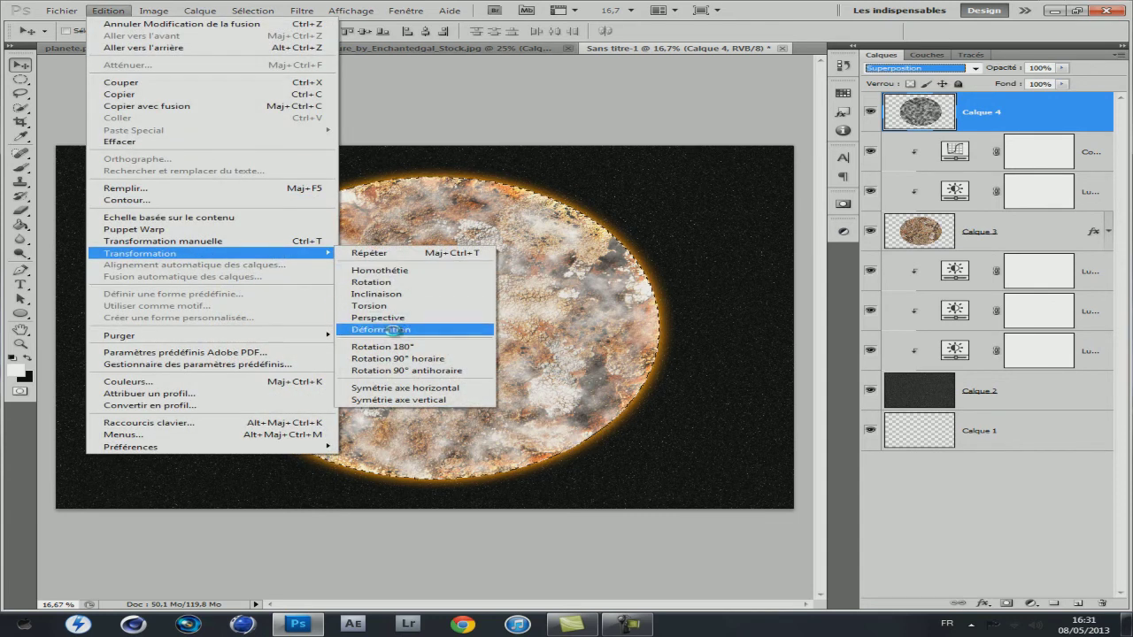
click(389, 329)
drag(259, 302, 119, 259)
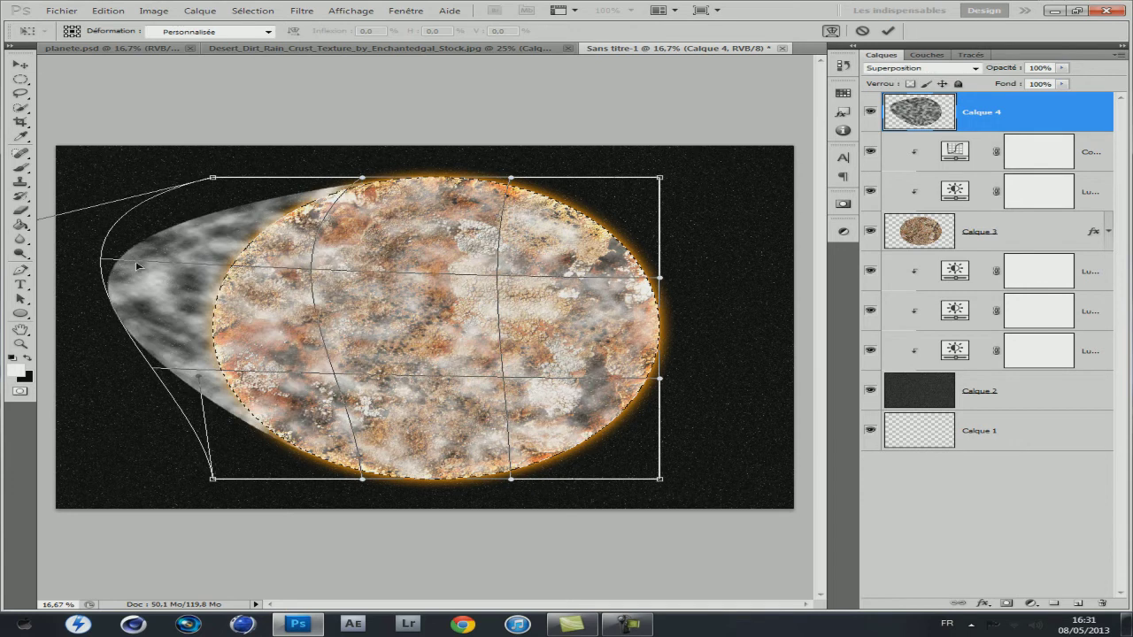
drag(423, 441, 478, 481)
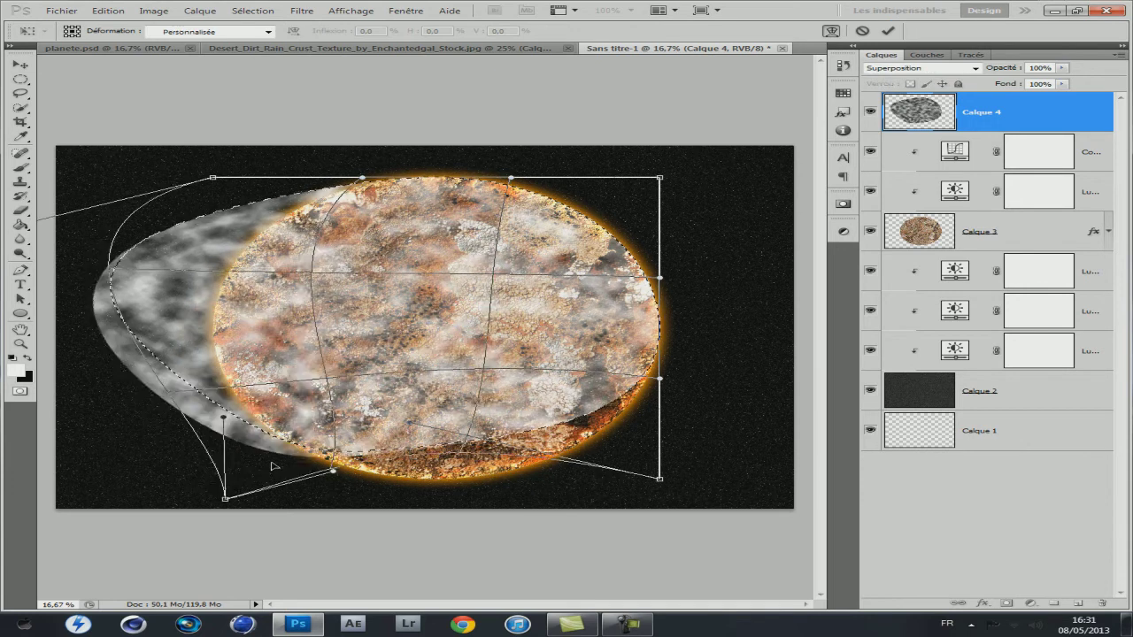
drag(594, 157, 576, 63)
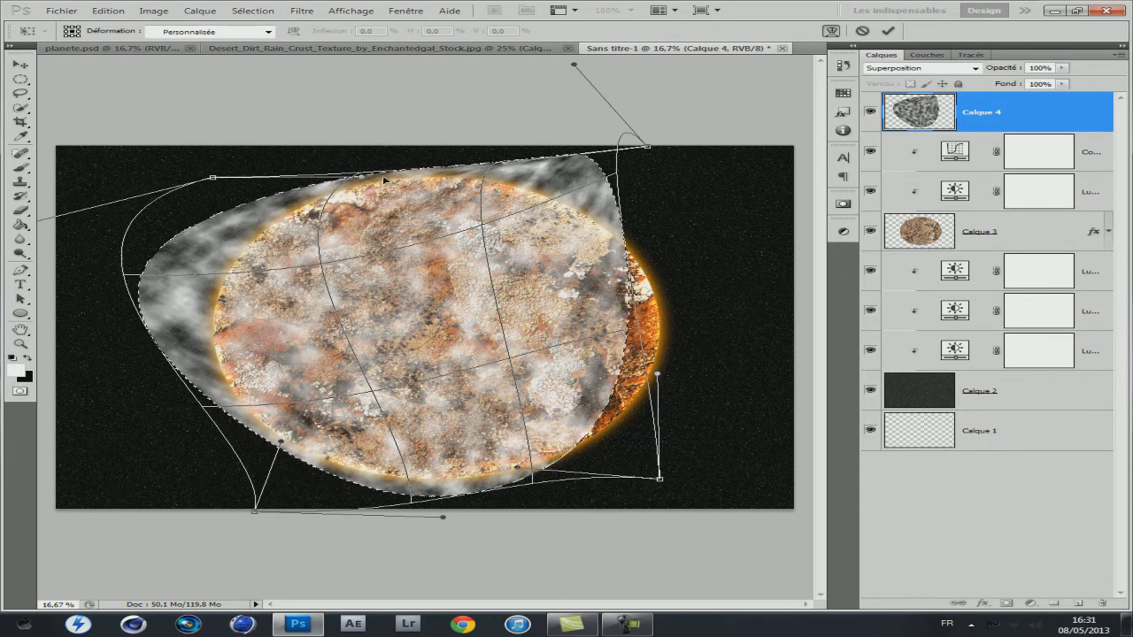
drag(407, 204, 361, 152)
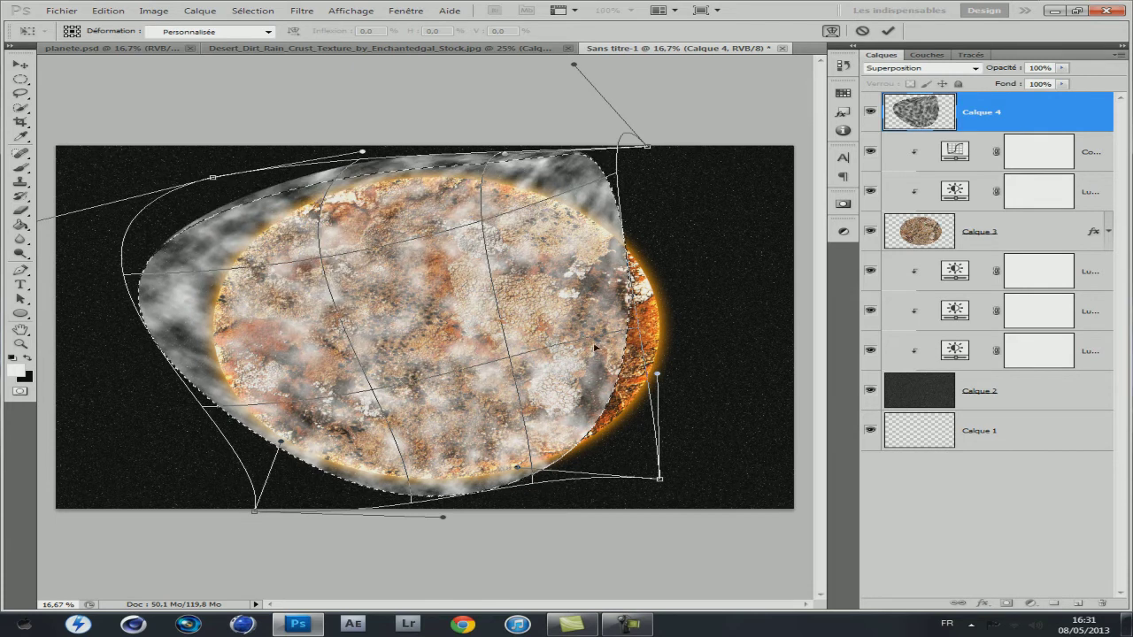
drag(624, 305, 697, 306)
drag(373, 393, 349, 423)
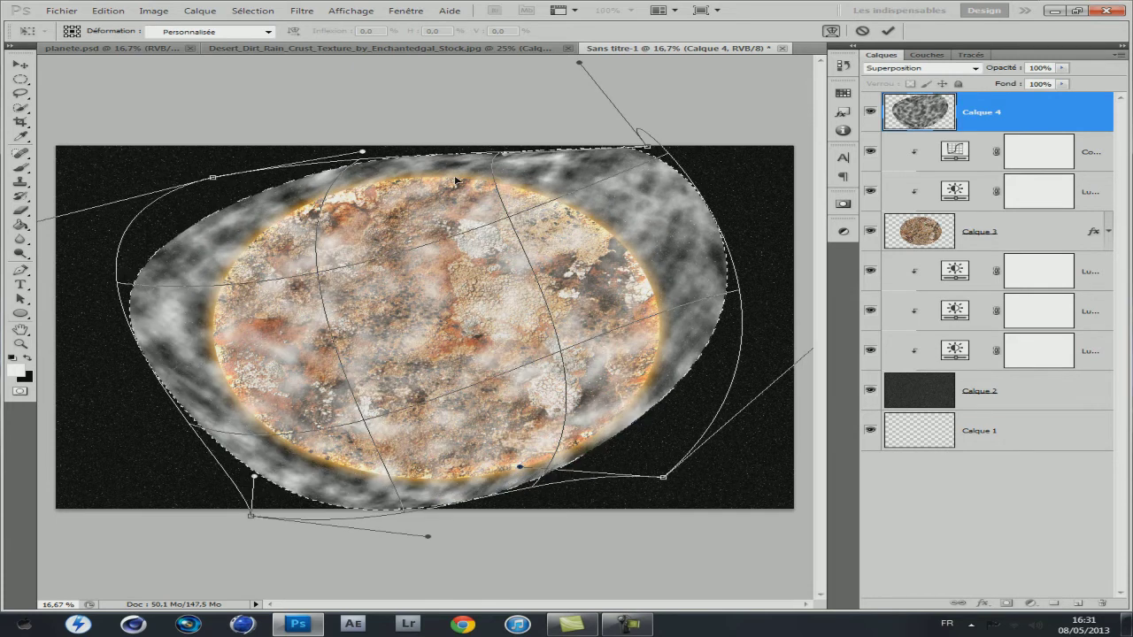
drag(452, 198, 425, 164)
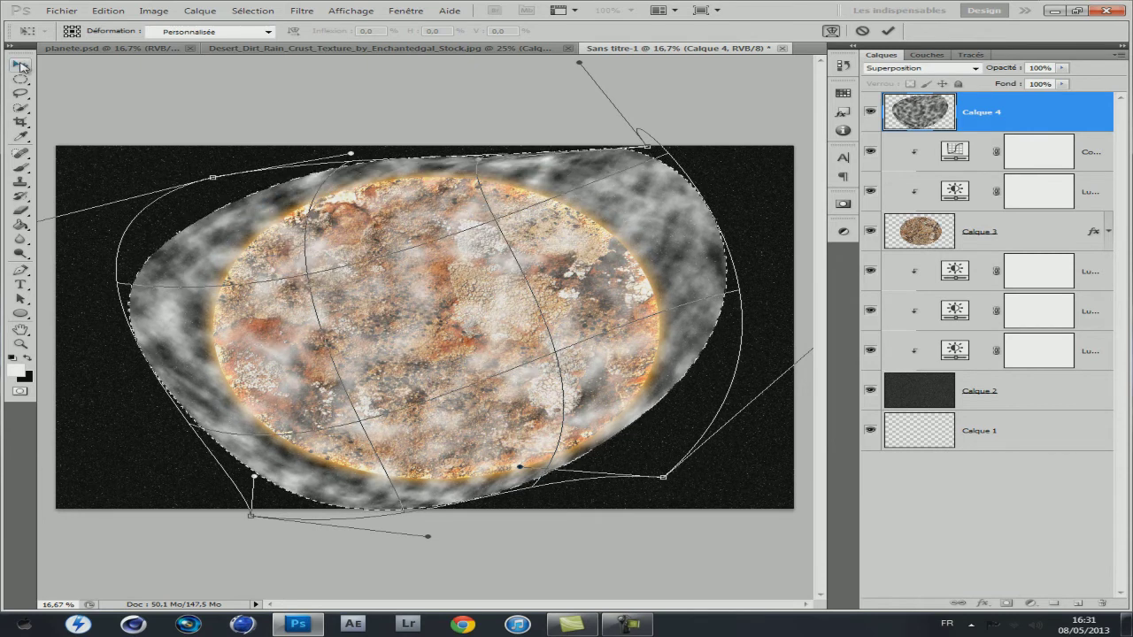
key(Return)
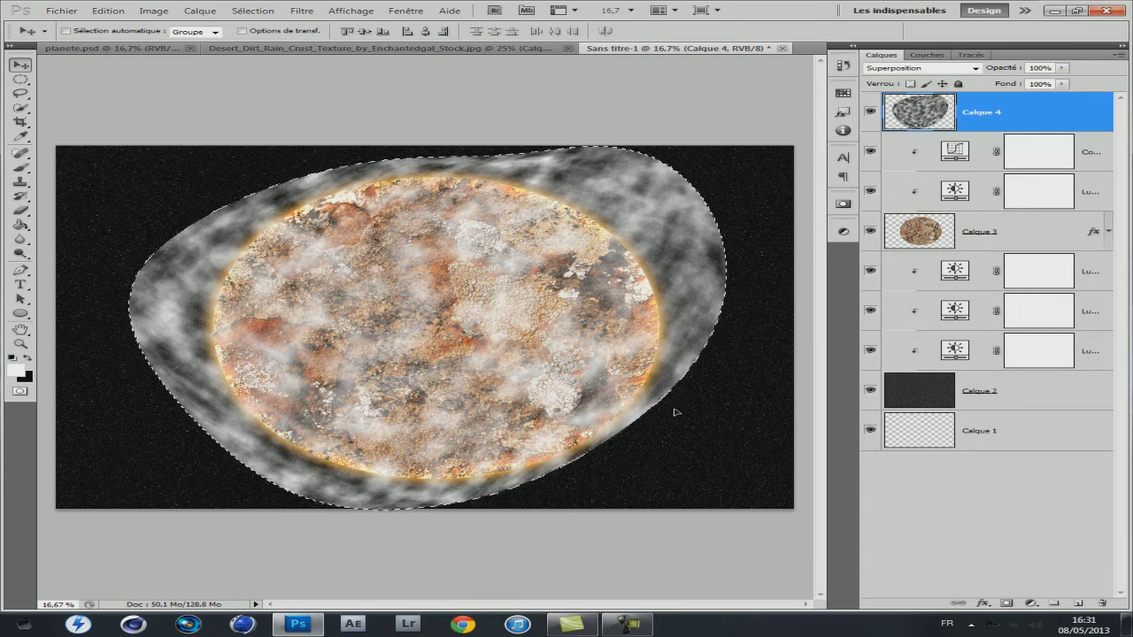
- Erase Calque 4's clouds outside the planet using Calque 3's inverted outline, then deselect
click(980, 231)
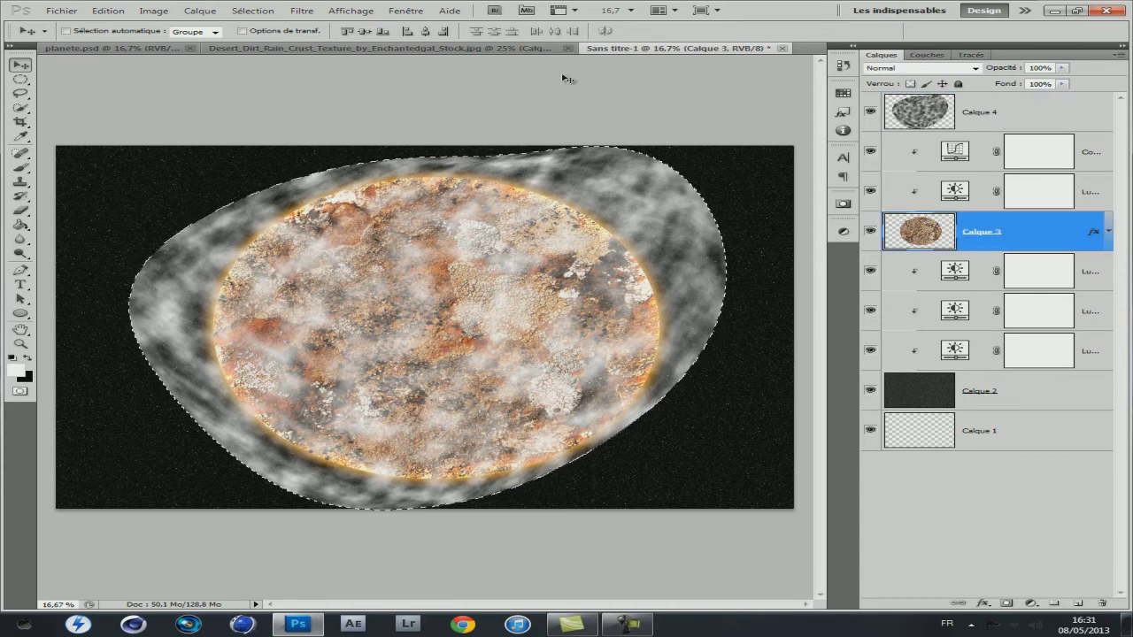
click(252, 10)
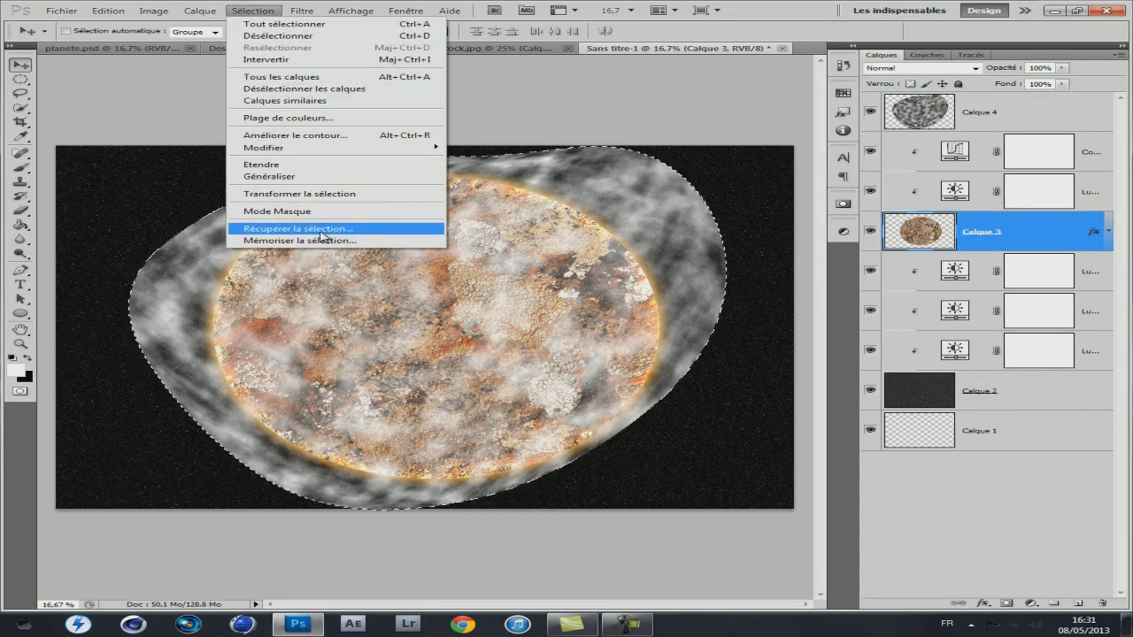
click(321, 232)
click(715, 184)
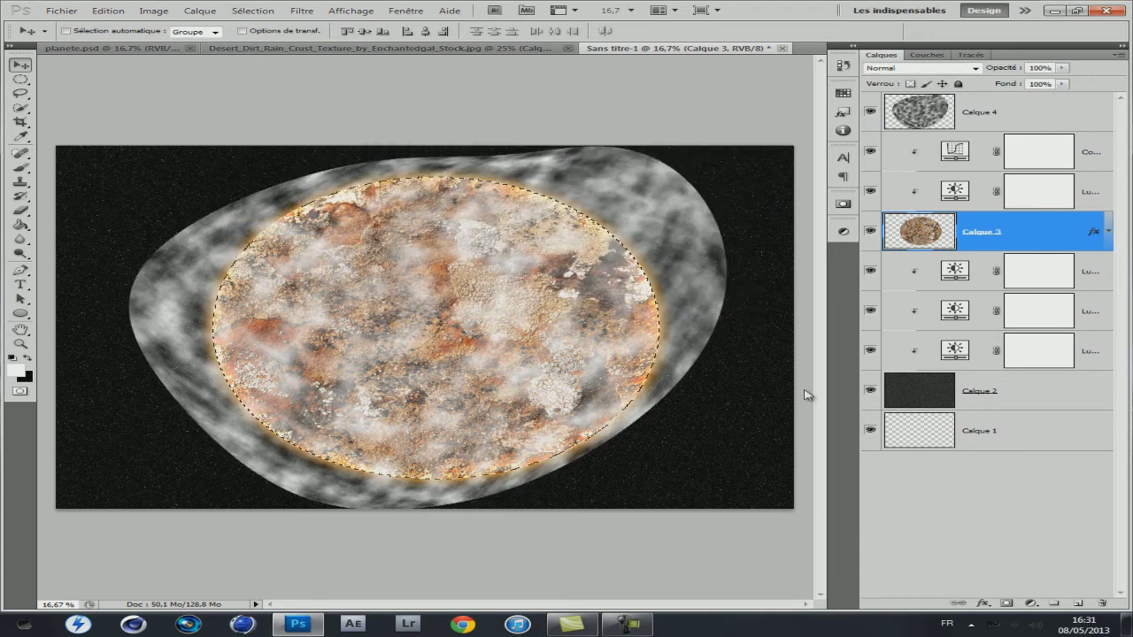
click(980, 112)
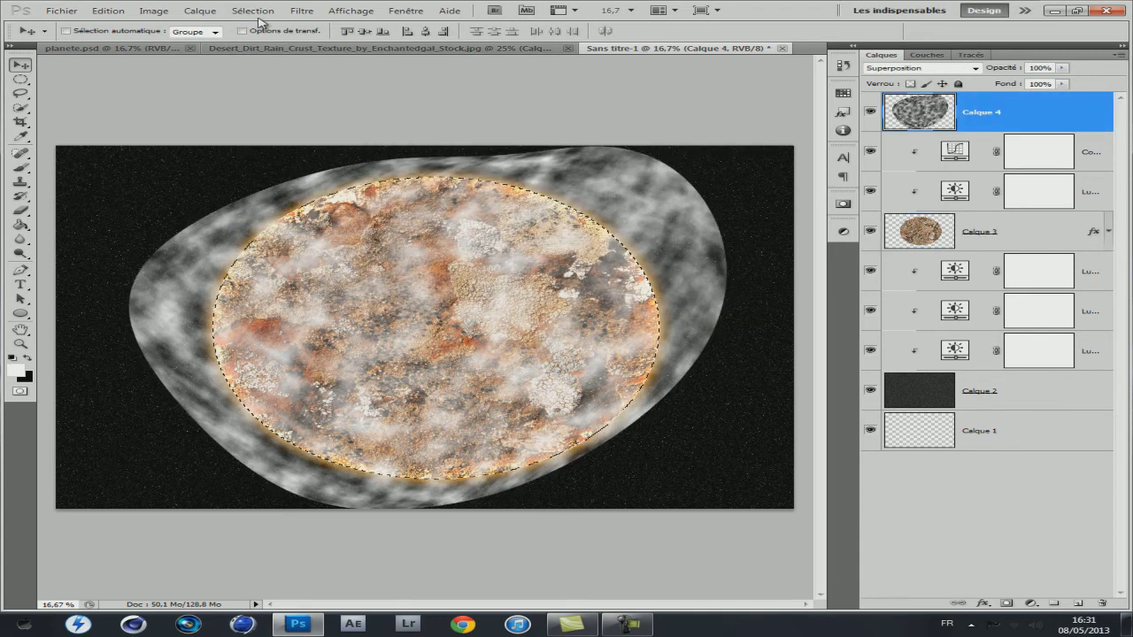
click(254, 11)
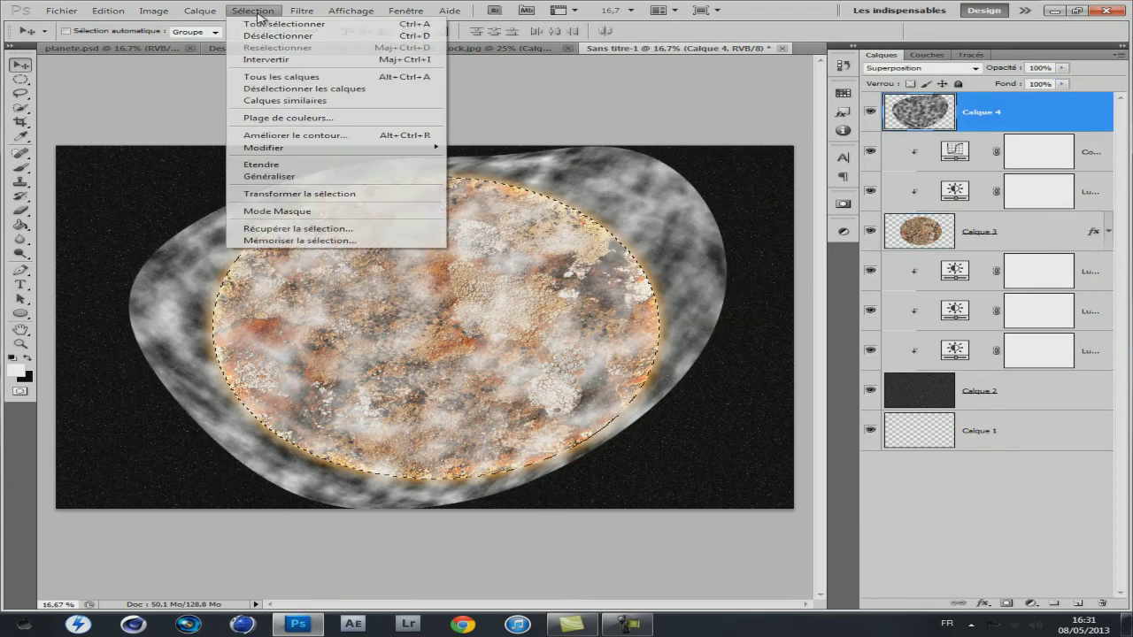
click(273, 62)
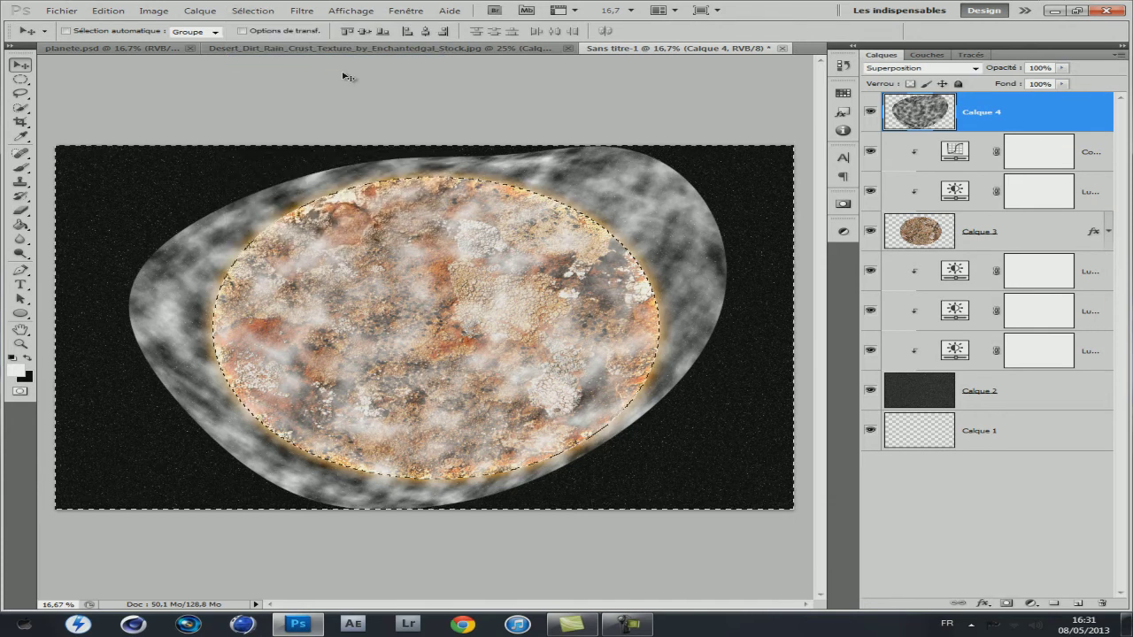
key(Delete)
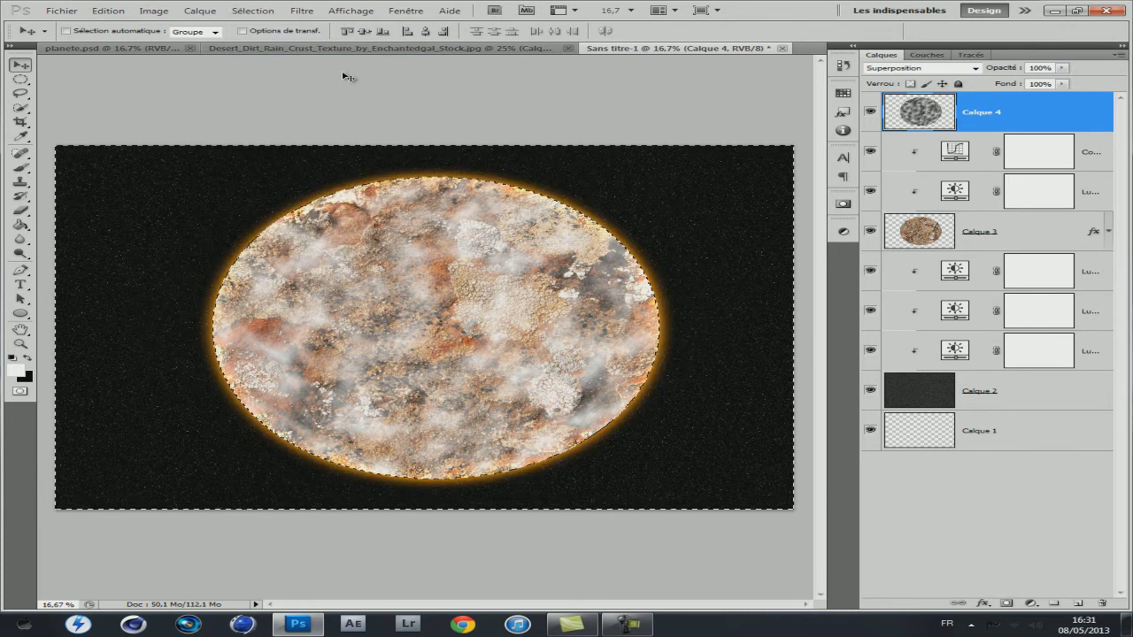
key(ctrl+d)
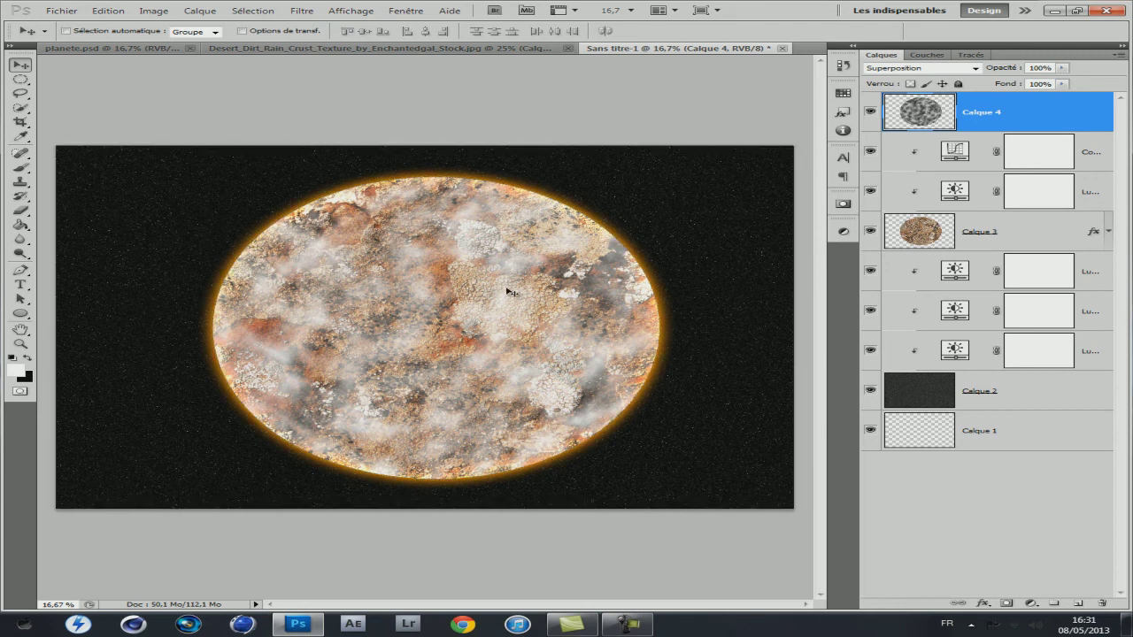
- Reload Calque 3's planet outline as a selection and add an empty layer above the clouds
click(1043, 231)
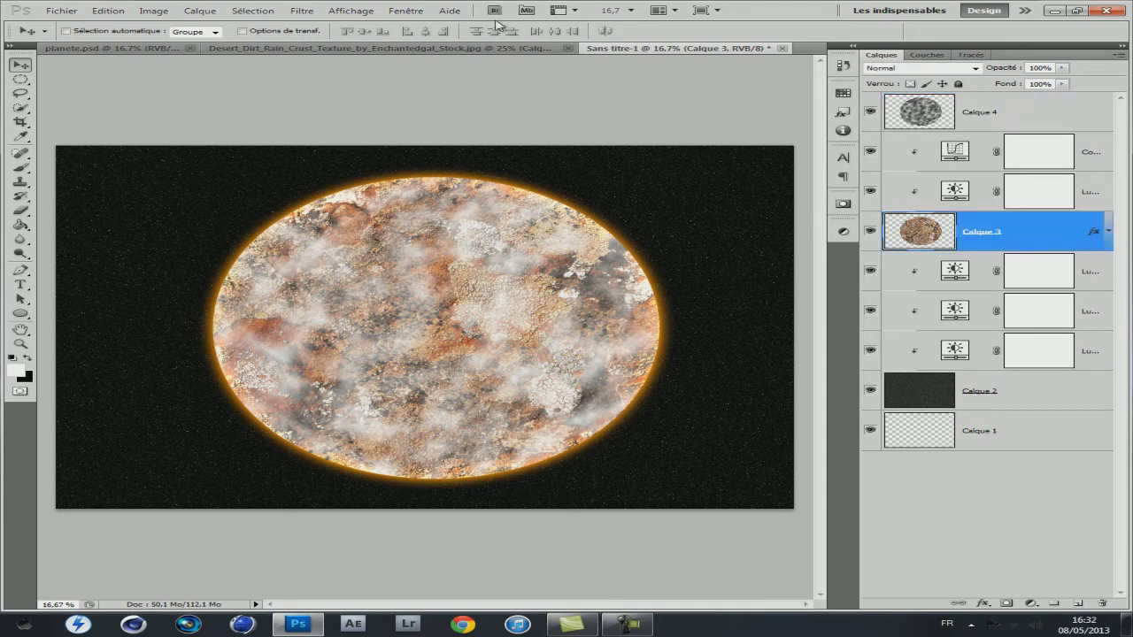
click(265, 13)
click(294, 229)
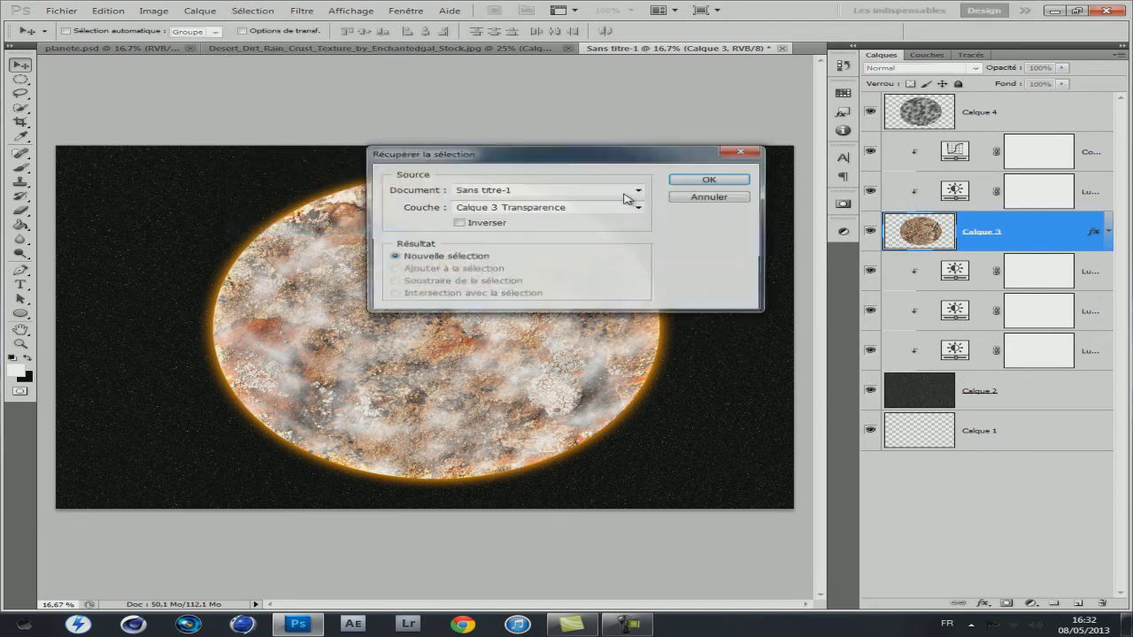
click(708, 180)
click(1074, 111)
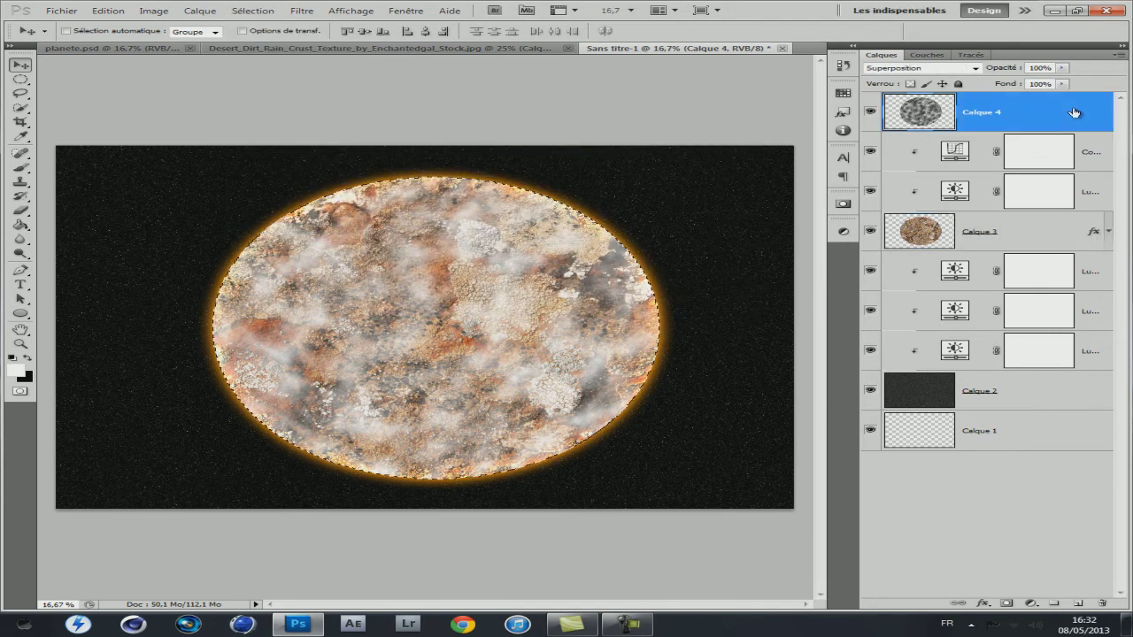
- On new layer Calque 5, fill the planet selection black, shift it down-right, then deselect
click(1077, 603)
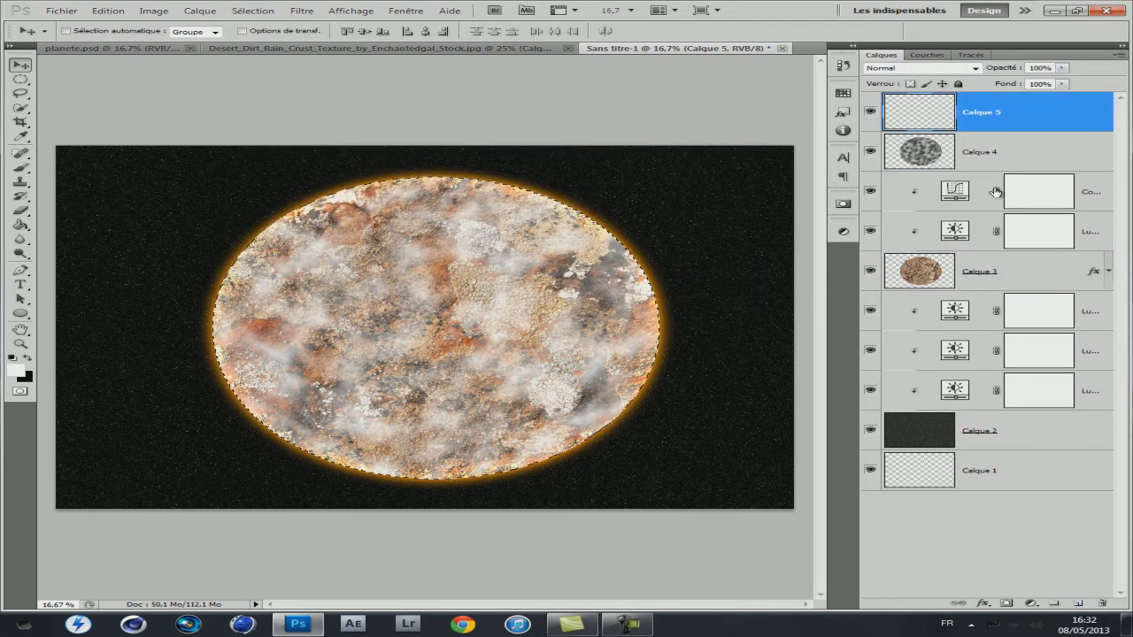
click(28, 358)
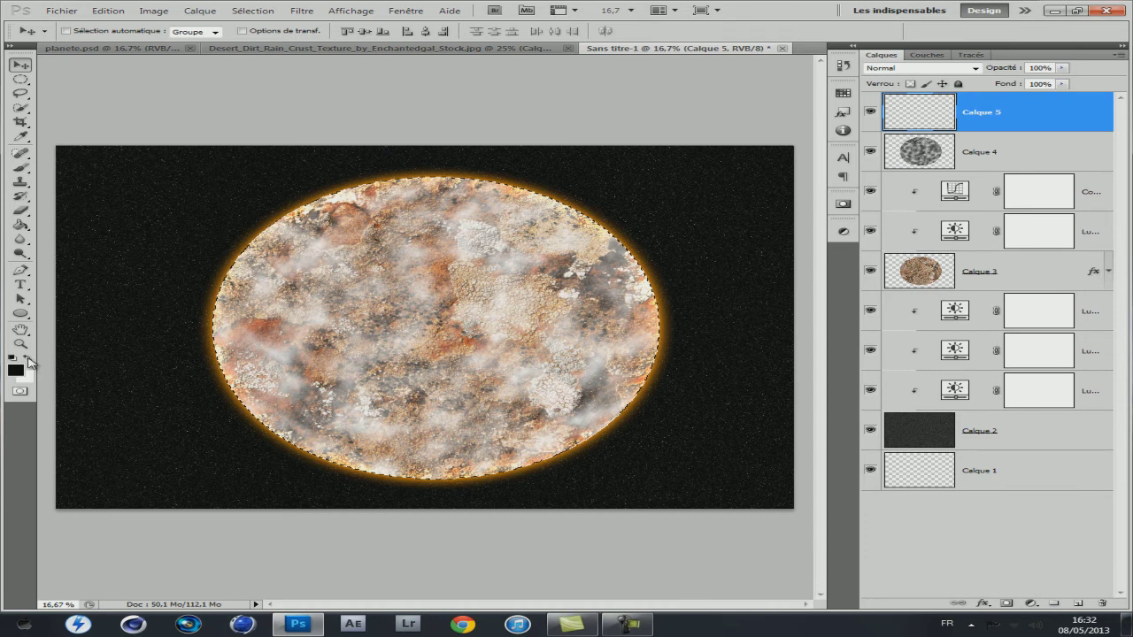
click(20, 224)
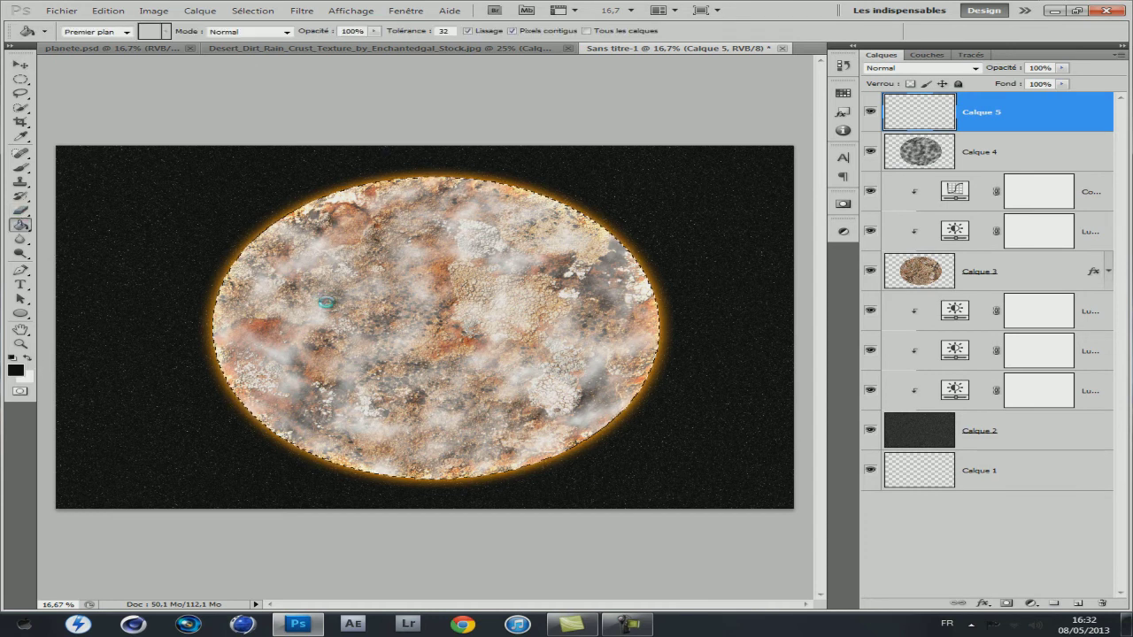
click(325, 302)
click(18, 67)
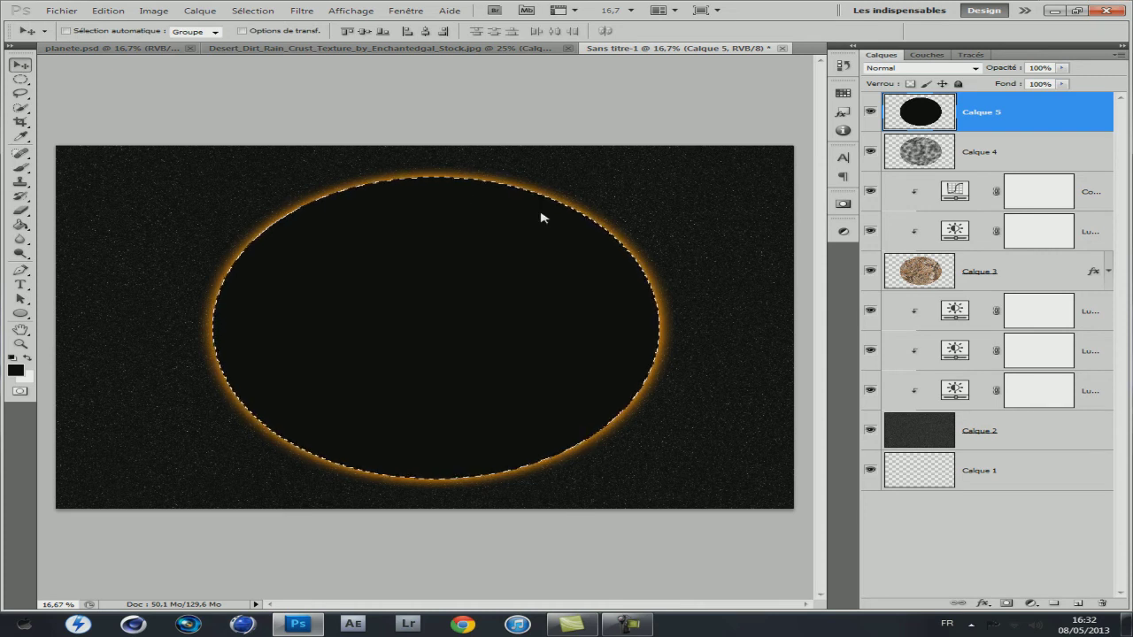
mouse_move(349, 268)
mouse_down()
mouse_move(436, 324)
mouse_move(176, 387)
mouse_move(475, 384)
mouse_move(399, 318)
mouse_move(433, 341)
mouse_up()
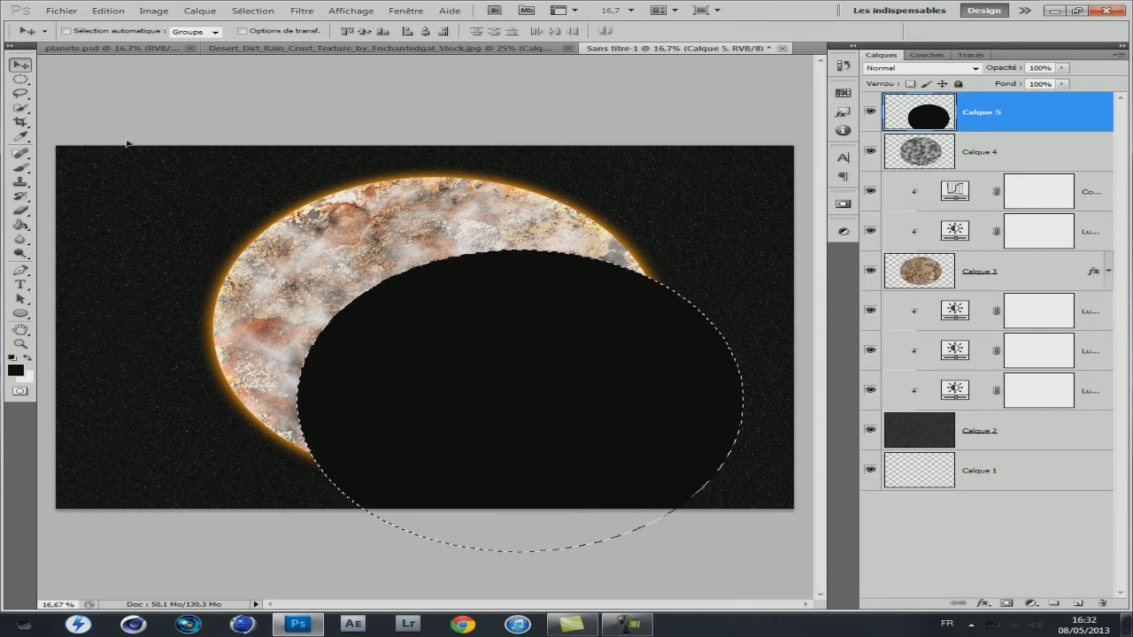
key(ctrl+d)
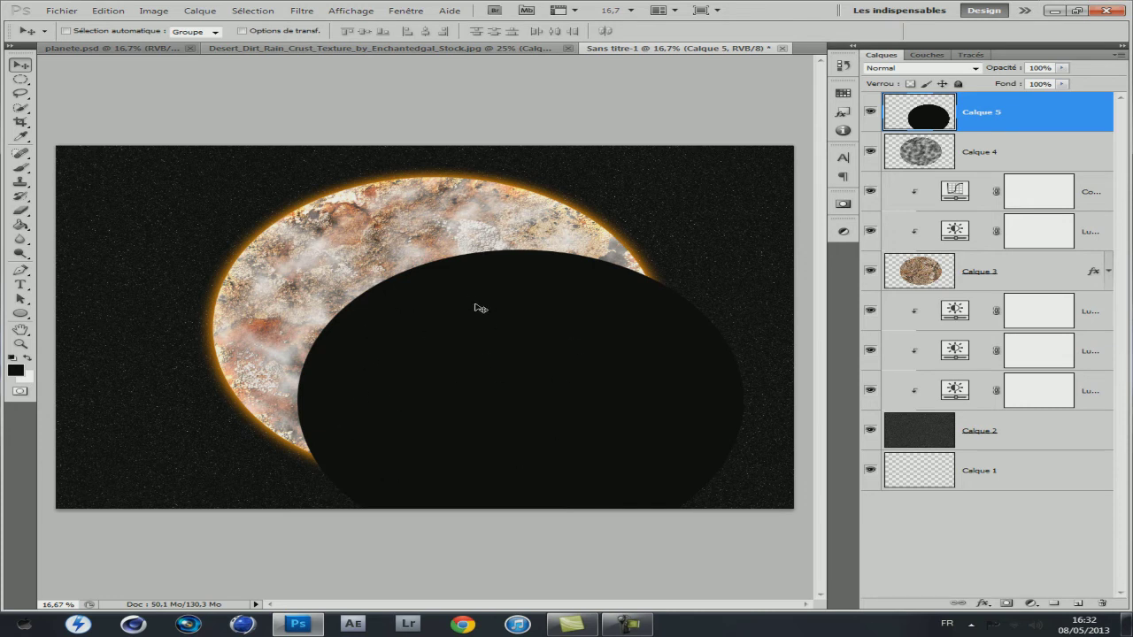
- Set up a 146-pixel Flou gaussien on the black disc and zoom out the preview
click(302, 10)
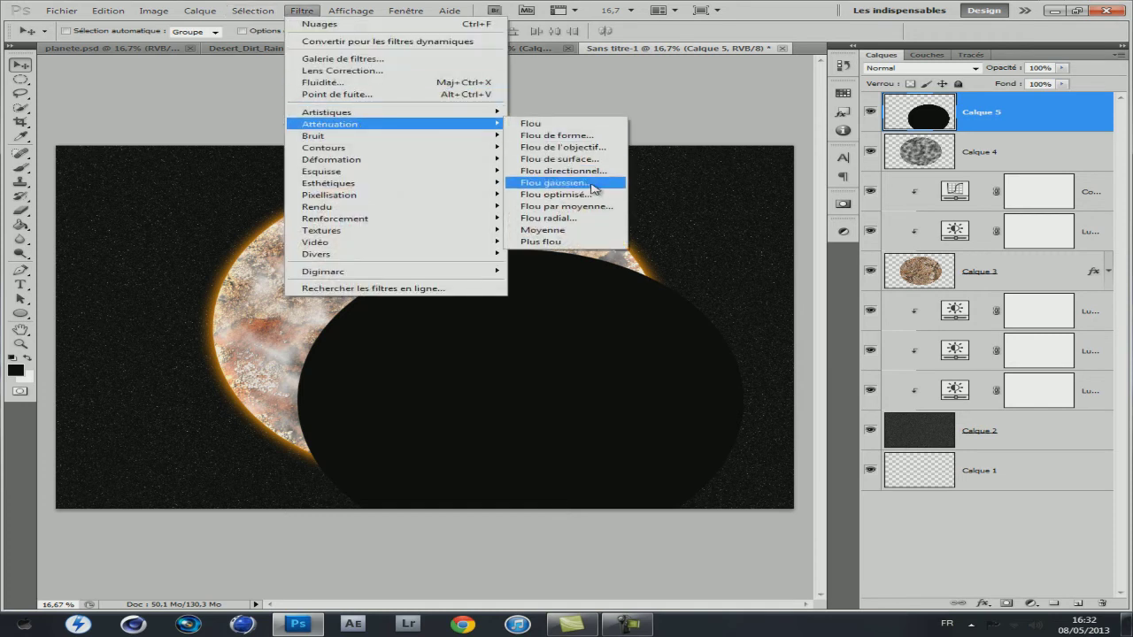
click(547, 182)
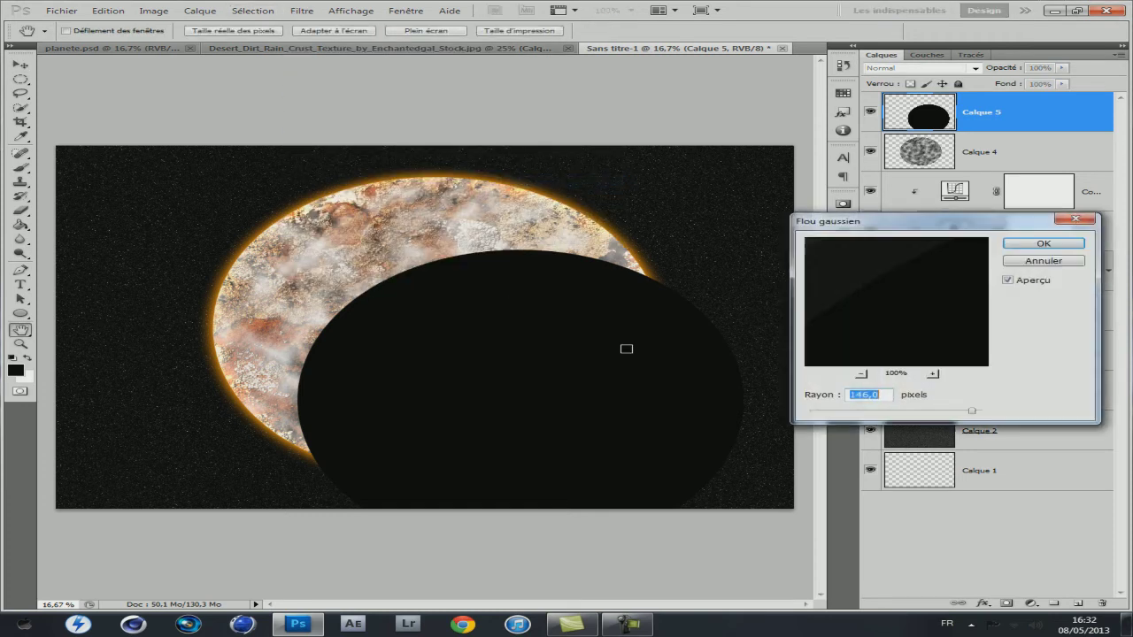
click(860, 373)
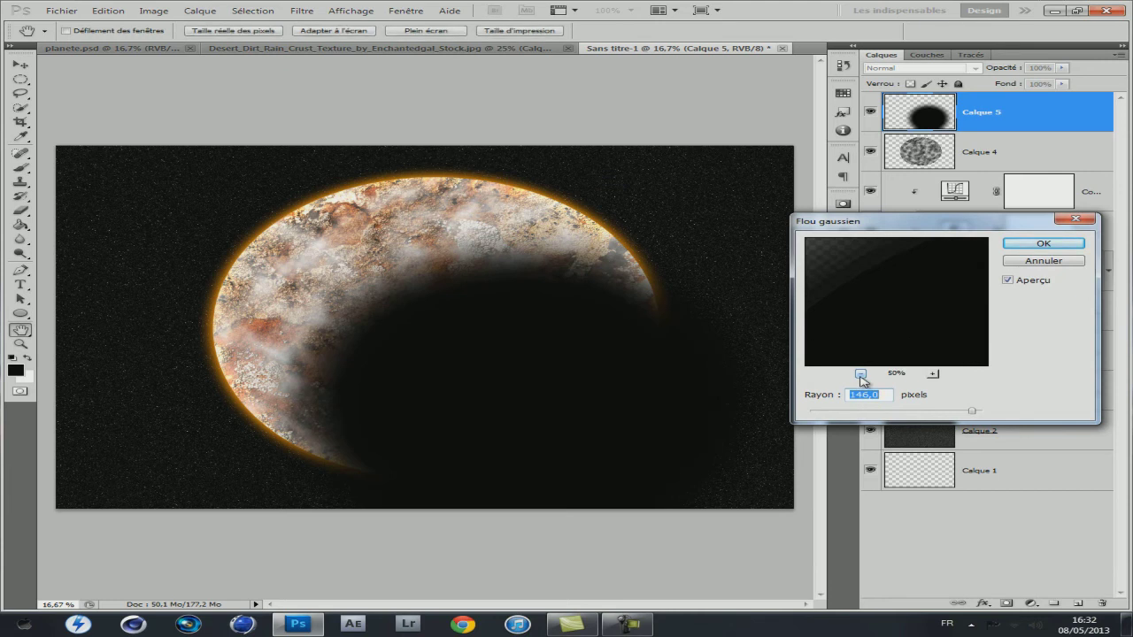
- Apply the 146-pixel blur and reload Calque 3's planet outline as a selection
click(1060, 245)
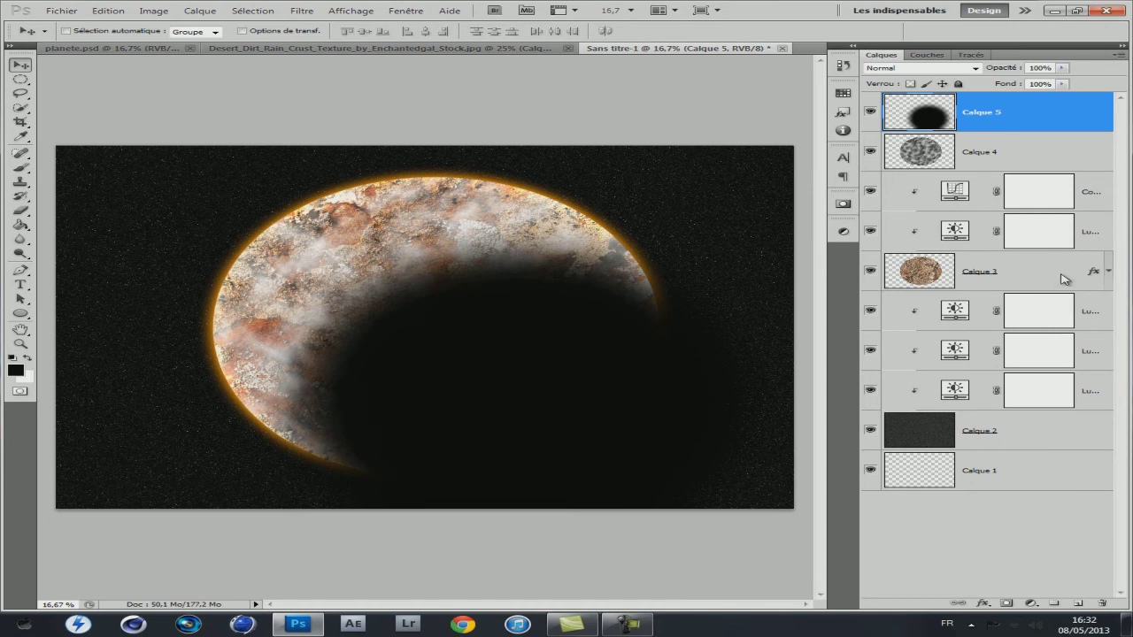
click(1062, 279)
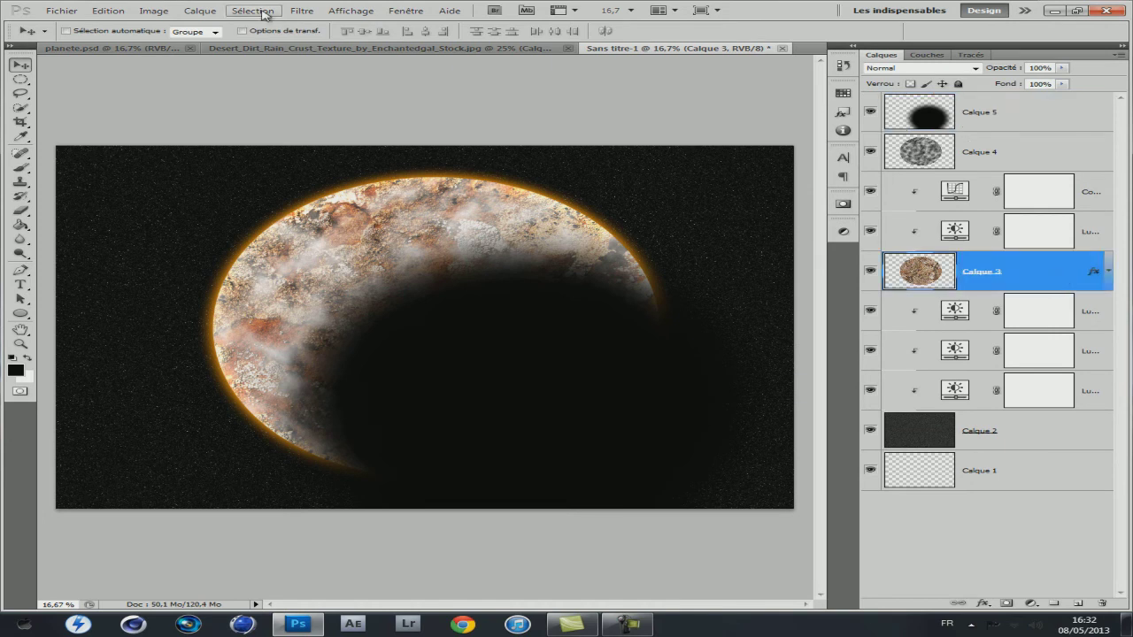
click(253, 11)
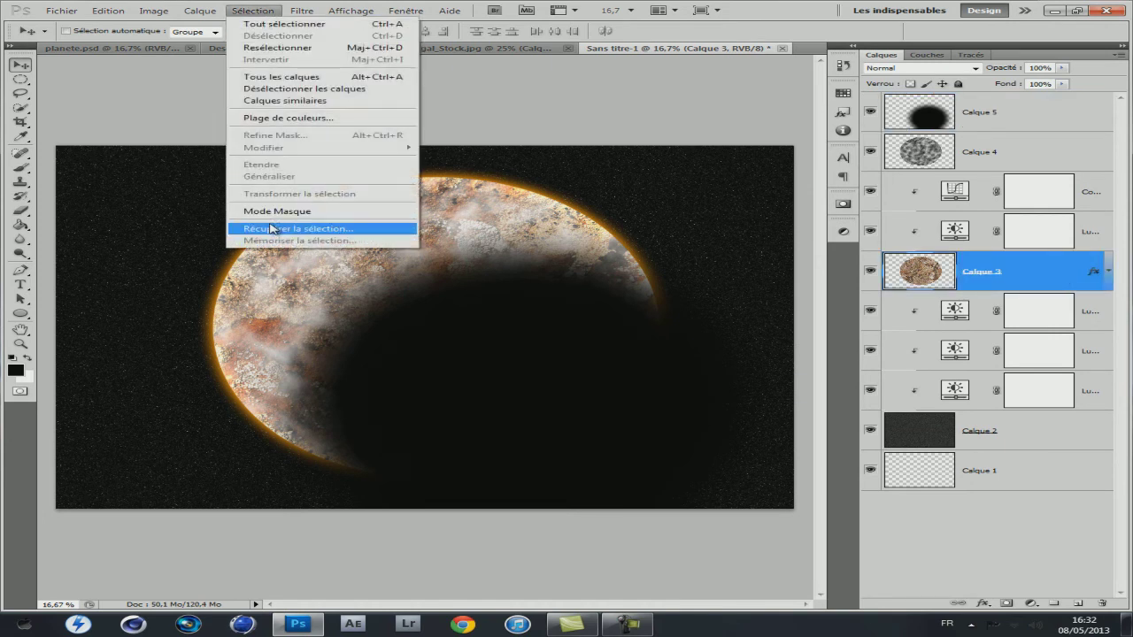
click(271, 228)
click(709, 179)
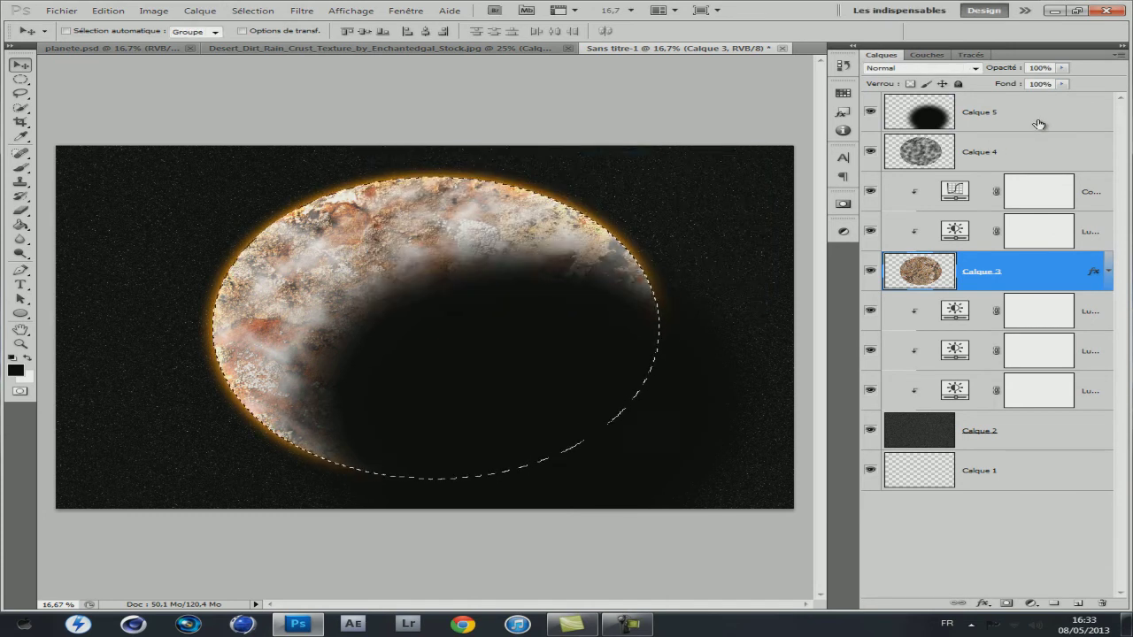
- Delete Calque 5's shadow outside the planet using an inverted selection, then deselect
click(1039, 124)
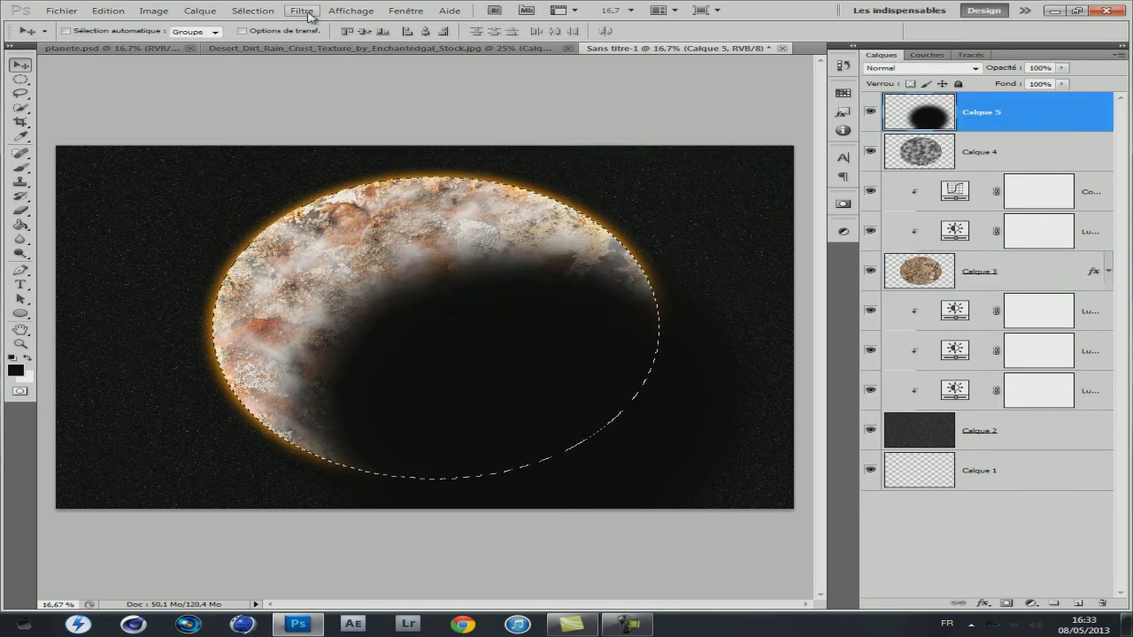
click(252, 11)
click(283, 71)
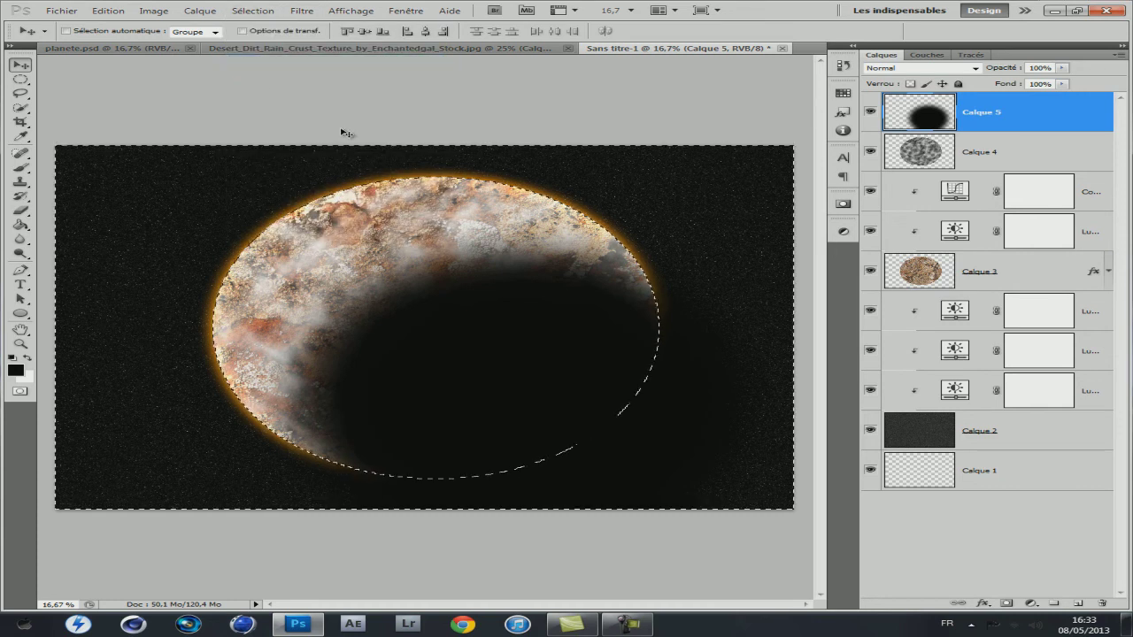
key(Delete)
key(ctrl+d)
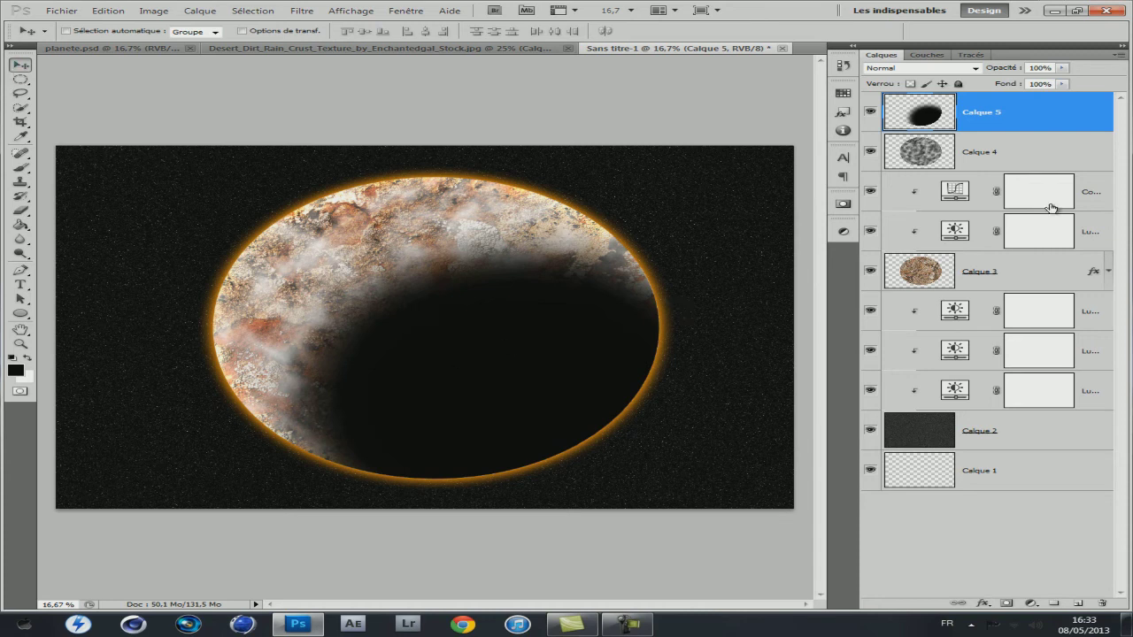
- Duplicate Calque 3 together with its Courbes and Luminosité adjustment layers
click(1056, 277)
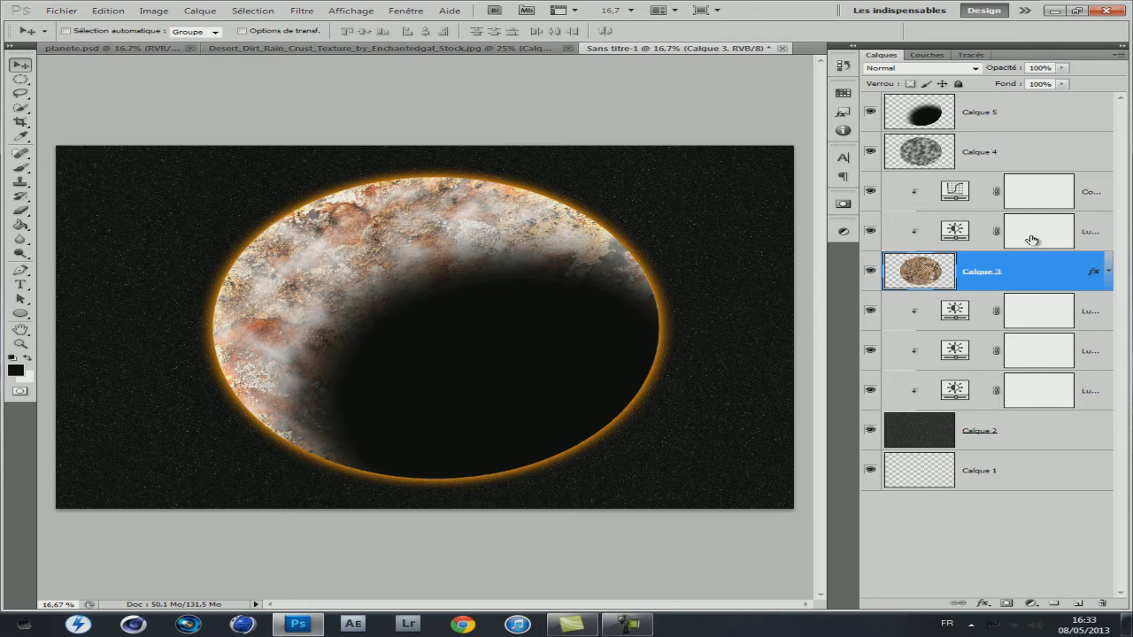
shift+click(933, 209)
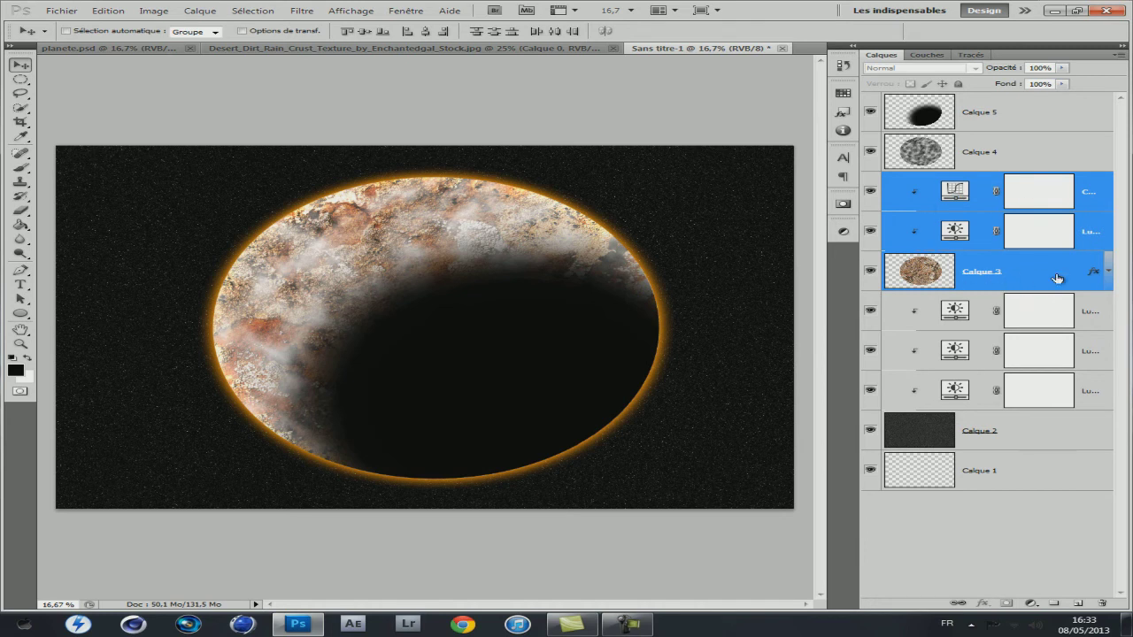
right_click(936, 271)
click(916, 327)
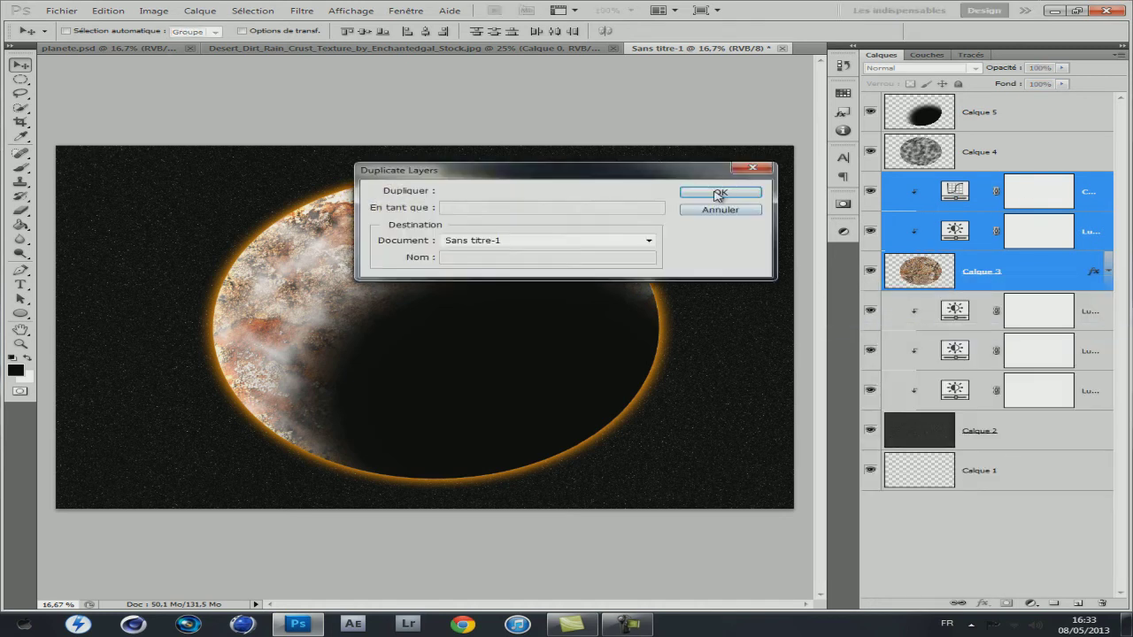
click(717, 189)
- Delete the copied brightness and curves adjustments, keeping only Calque 3 copie
click(954, 275)
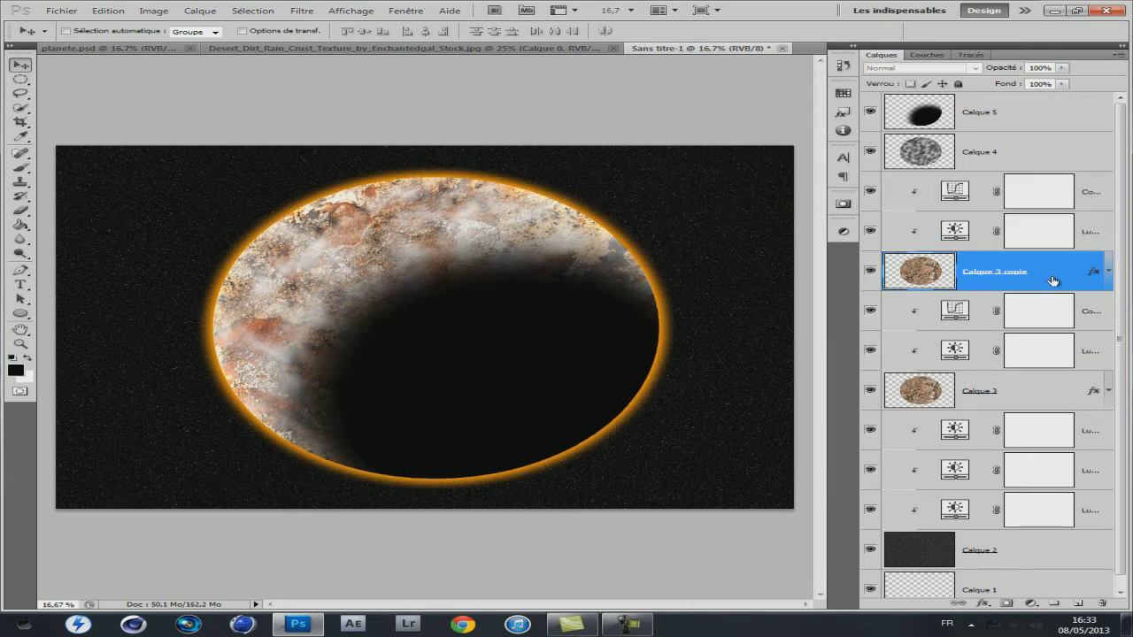
click(984, 242)
key(Delete)
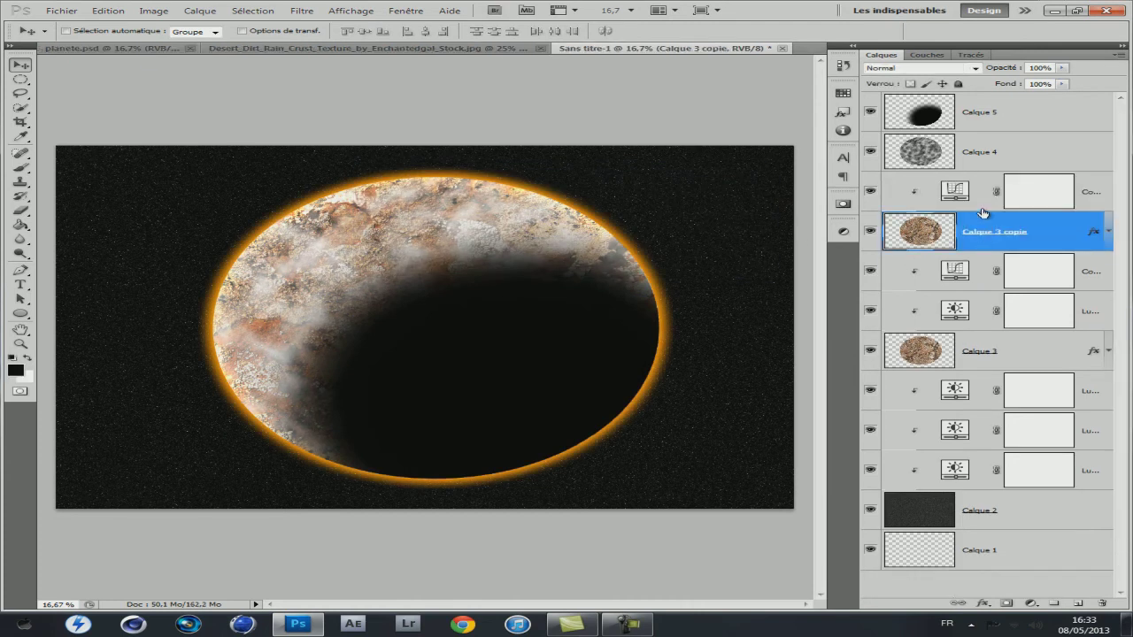
click(984, 207)
key(Delete)
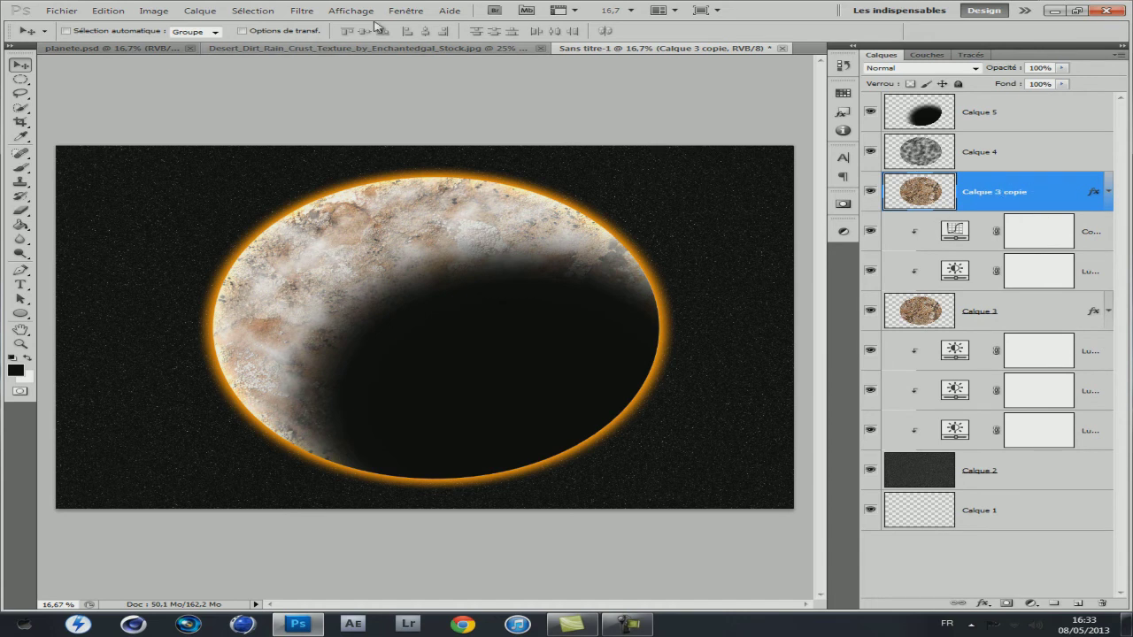
- Apply a 2-pixel Passe-haut filter to Calque 3 copie
click(316, 13)
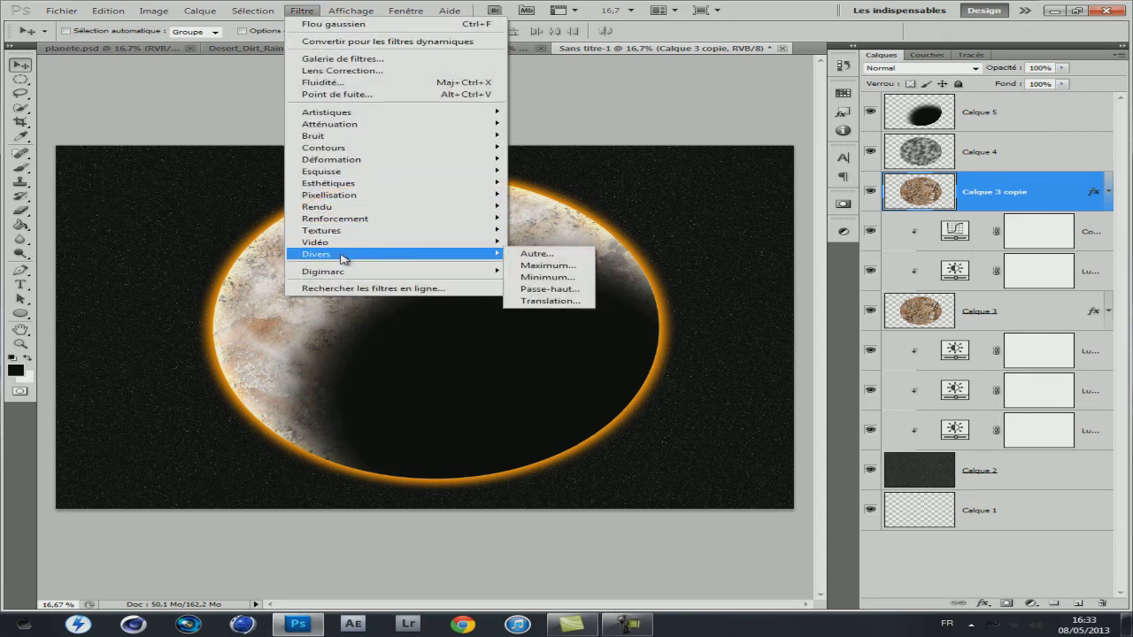
click(545, 288)
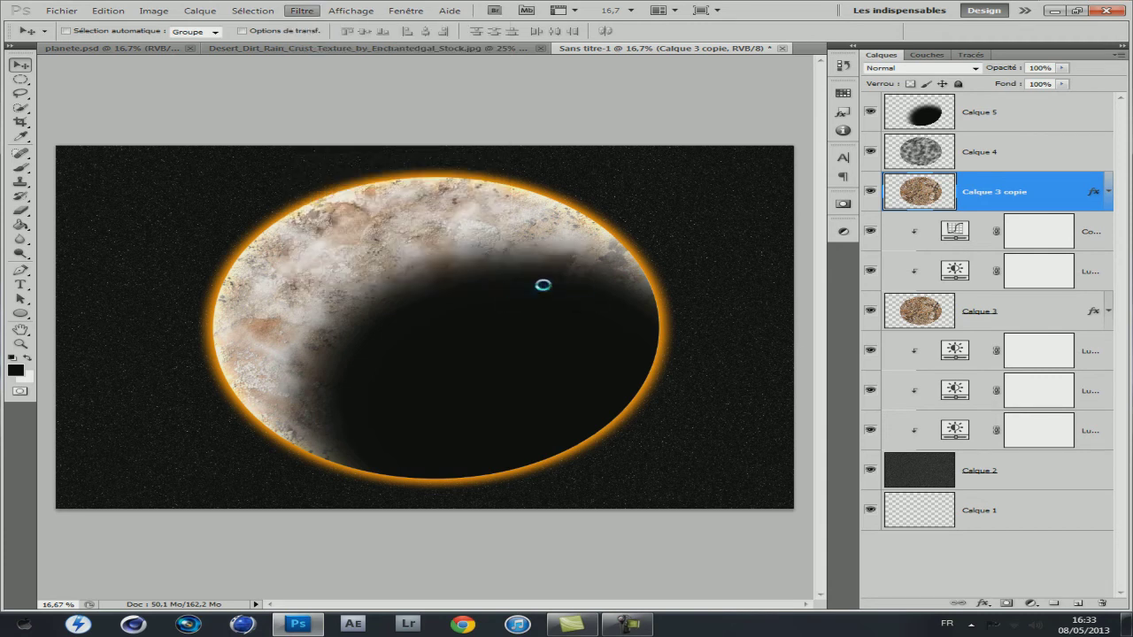
drag(763, 419, 973, 431)
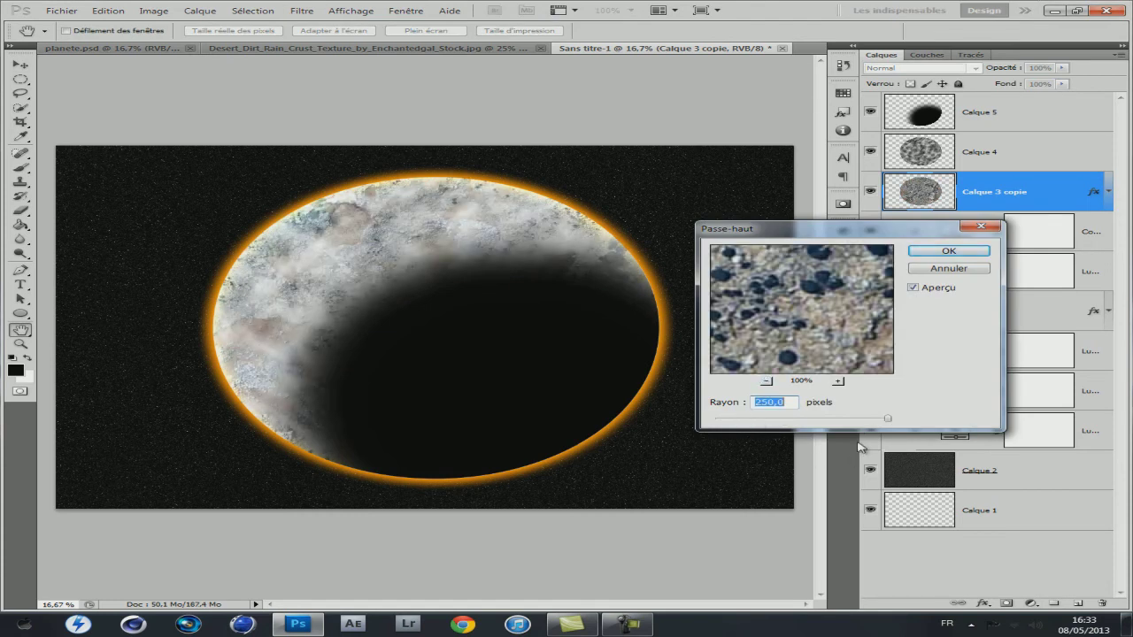
click(753, 419)
drag(742, 422, 735, 423)
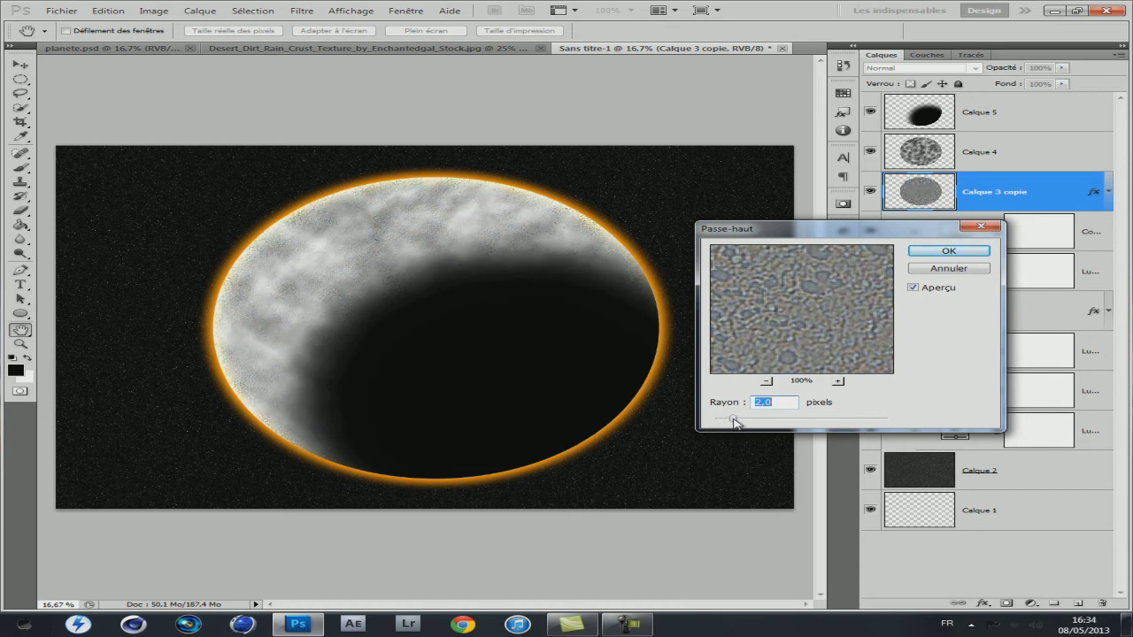
click(915, 254)
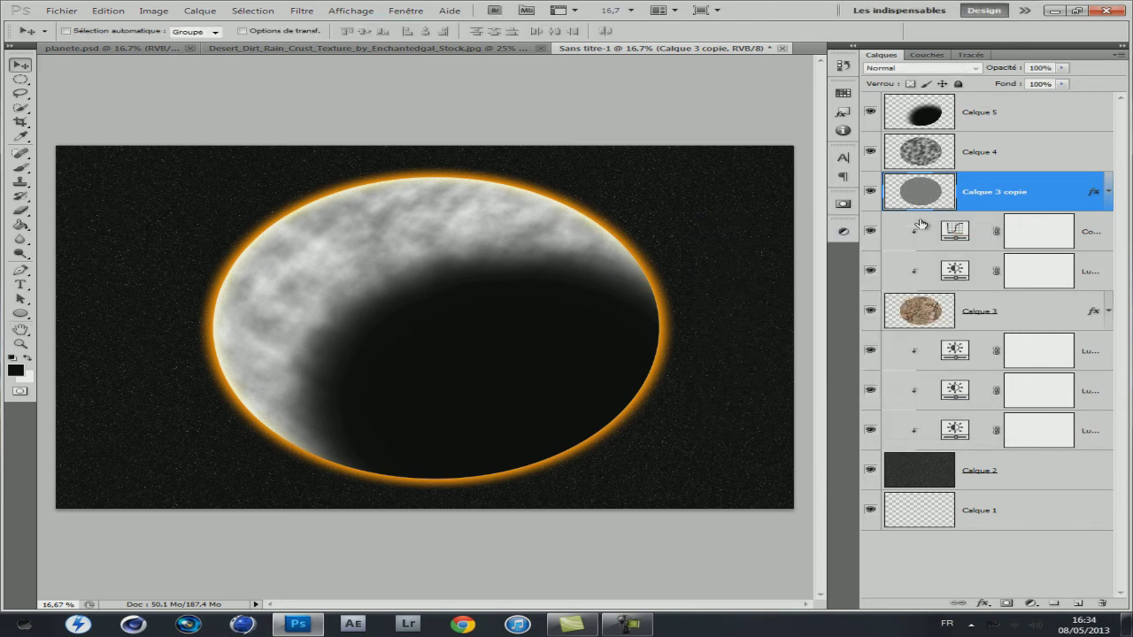
click(922, 68)
- Try blend modes on Calque 3 copie, settling on Densité linéaire +
click(923, 137)
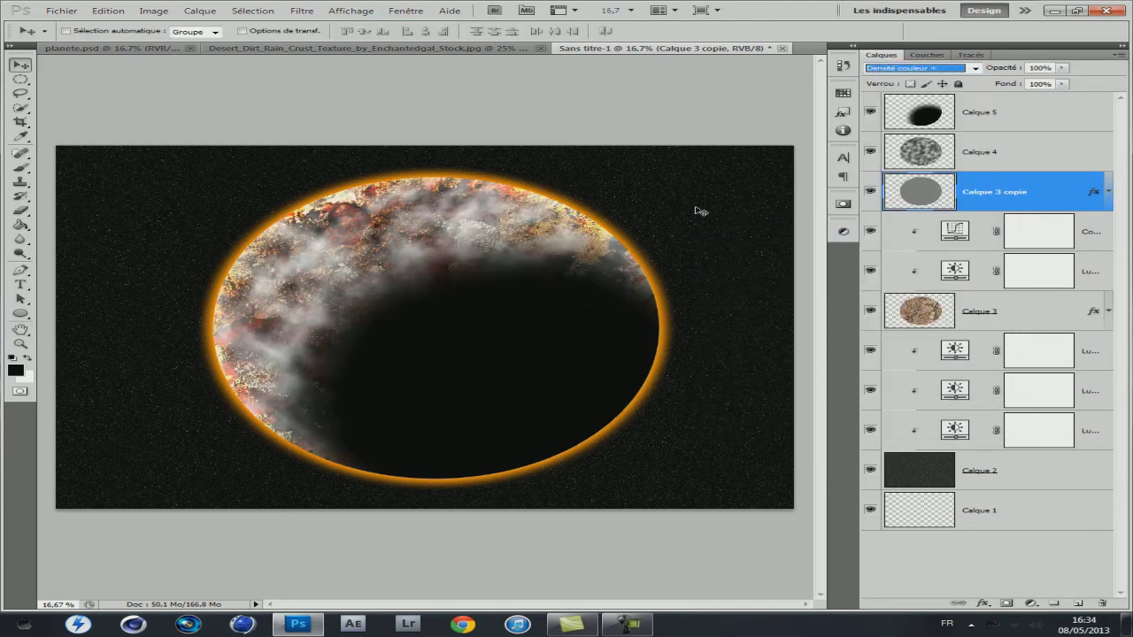
key(Down)
key(Down)
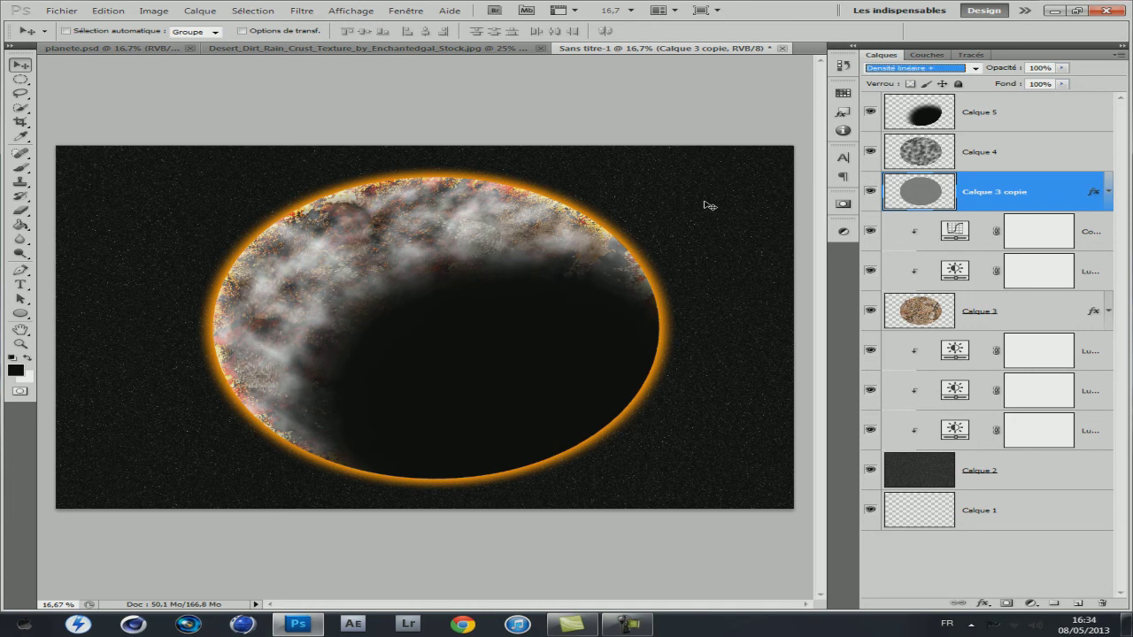
key(Up)
key(Down)
- Adjust the opacity of cloud layer Calque 4, then select shadow layer Calque 5
click(1041, 153)
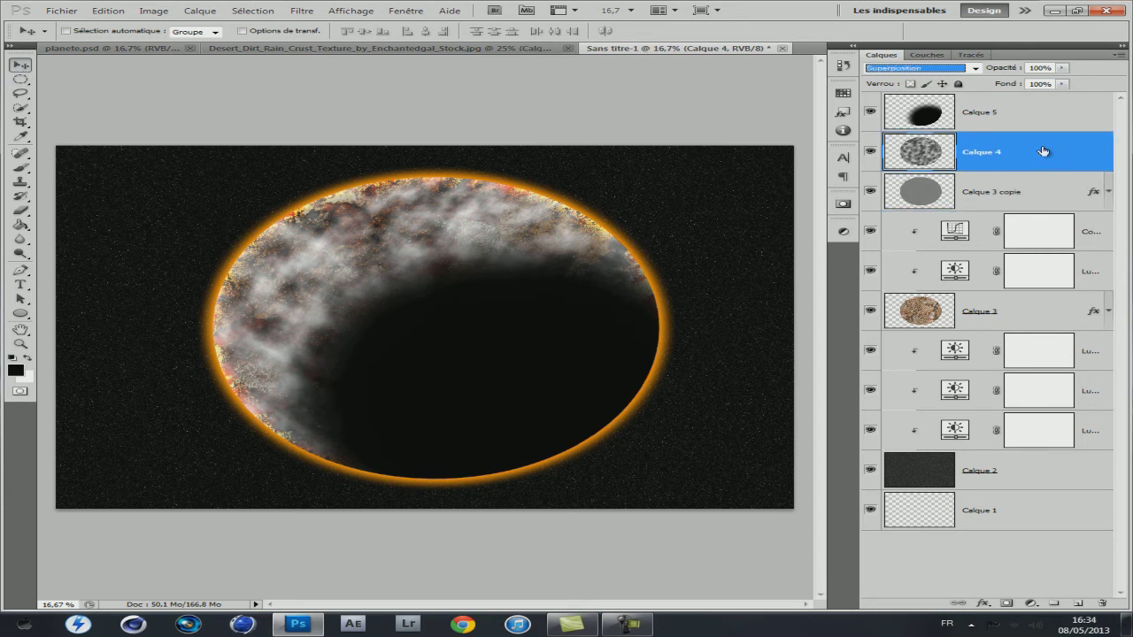
mouse_move(1008, 69)
mouse_down()
mouse_move(993, 73)
mouse_move(1027, 72)
mouse_up()
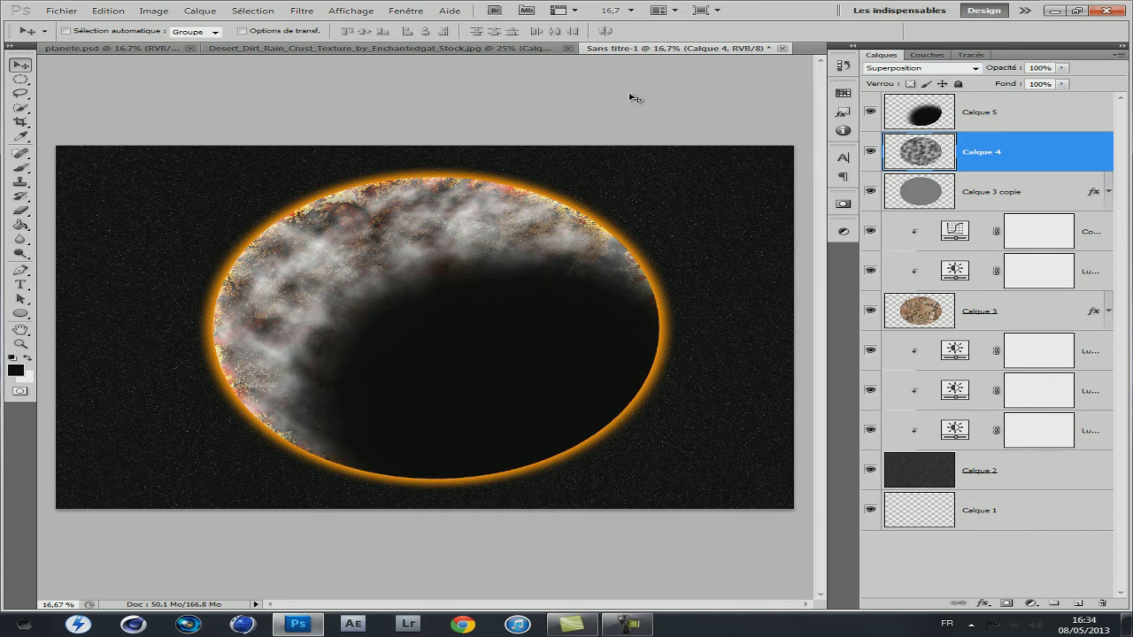
click(1059, 124)
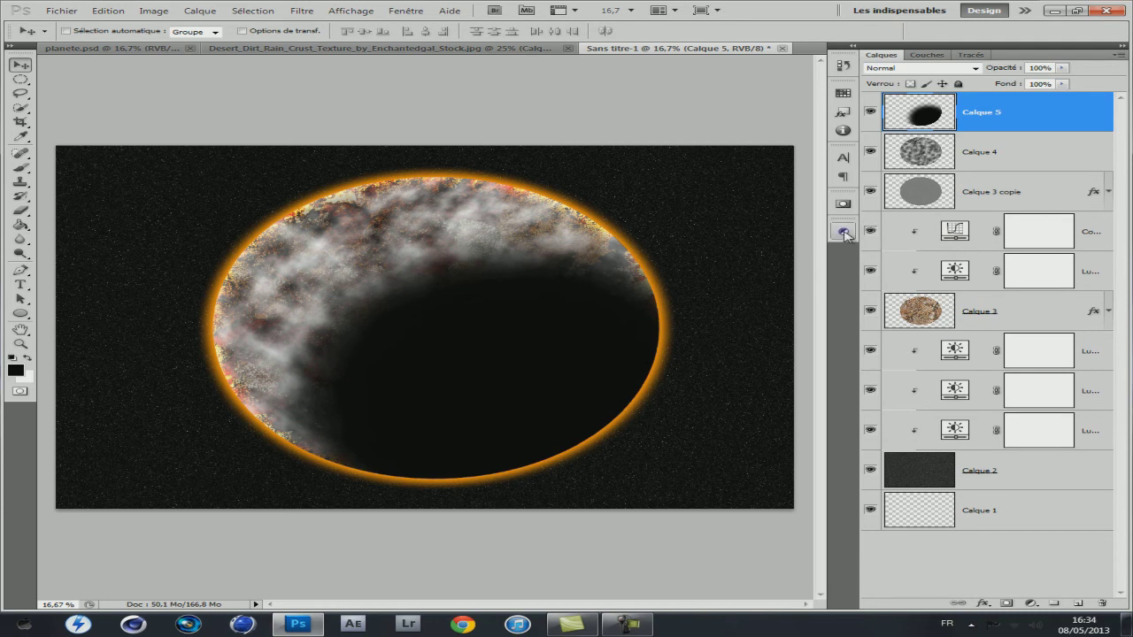
- Add a Teinte/Saturation adjustment layer with Saturation at -41
click(843, 231)
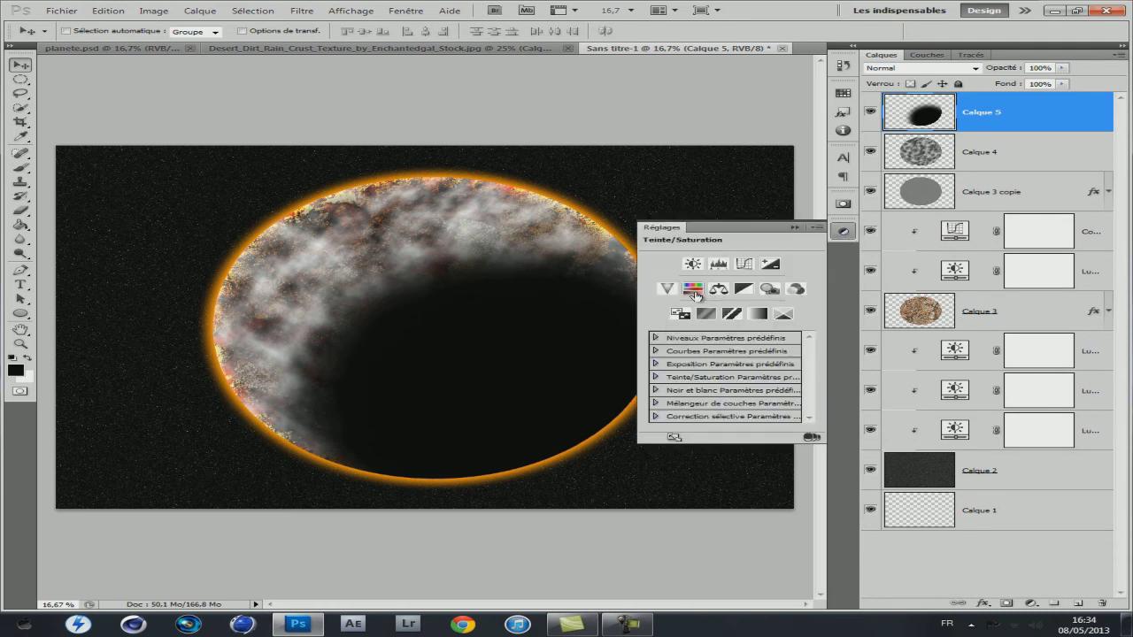
click(693, 289)
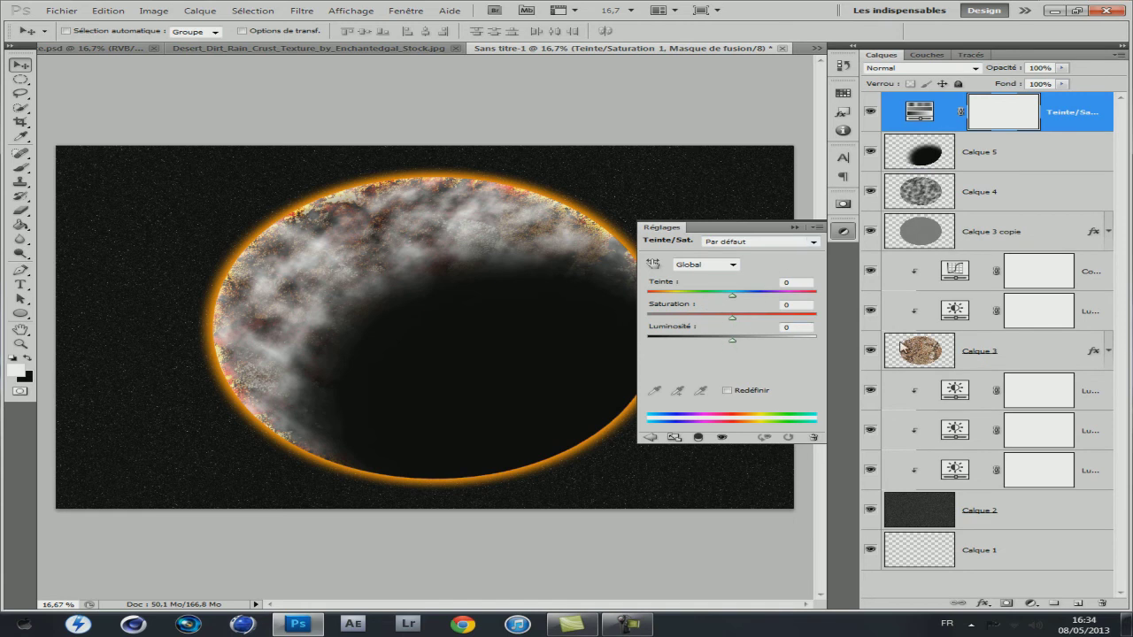
mouse_move(731, 320)
mouse_down()
mouse_move(688, 322)
mouse_move(697, 322)
mouse_up()
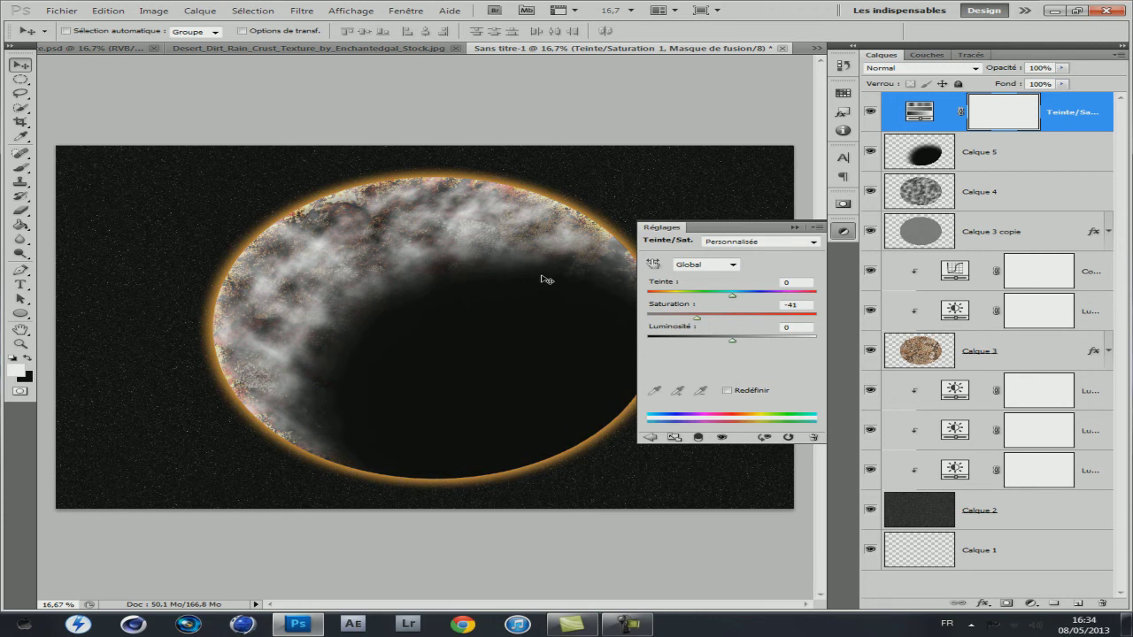
click(793, 227)
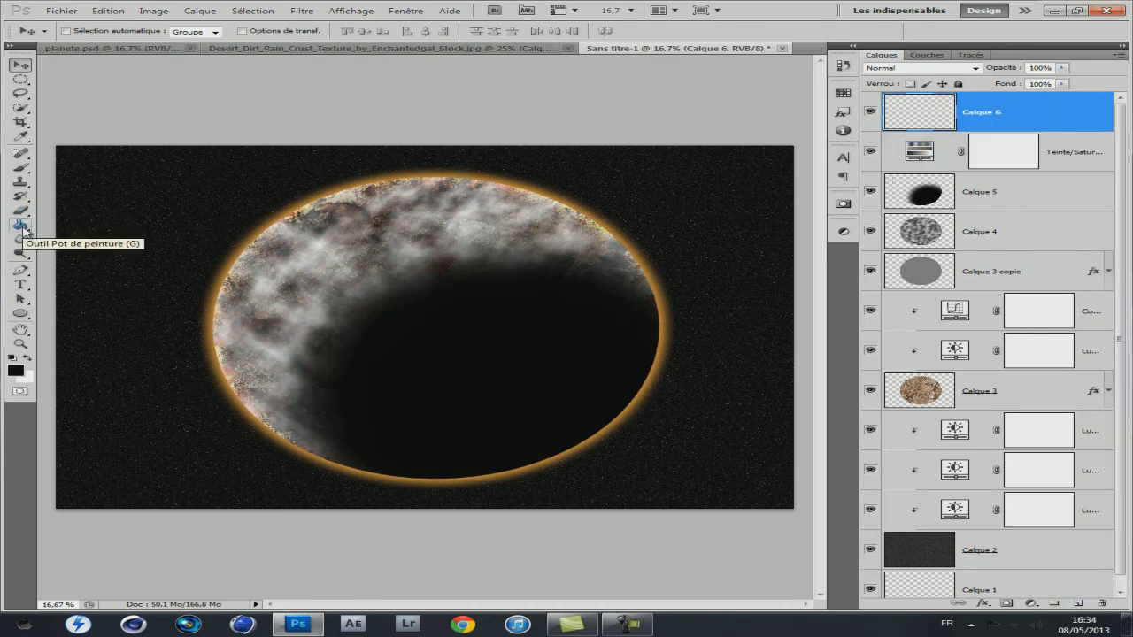
- Set up a Gradient tool gradient from white to dark red, with the right stop at #a60000
click(23, 229)
click(24, 228)
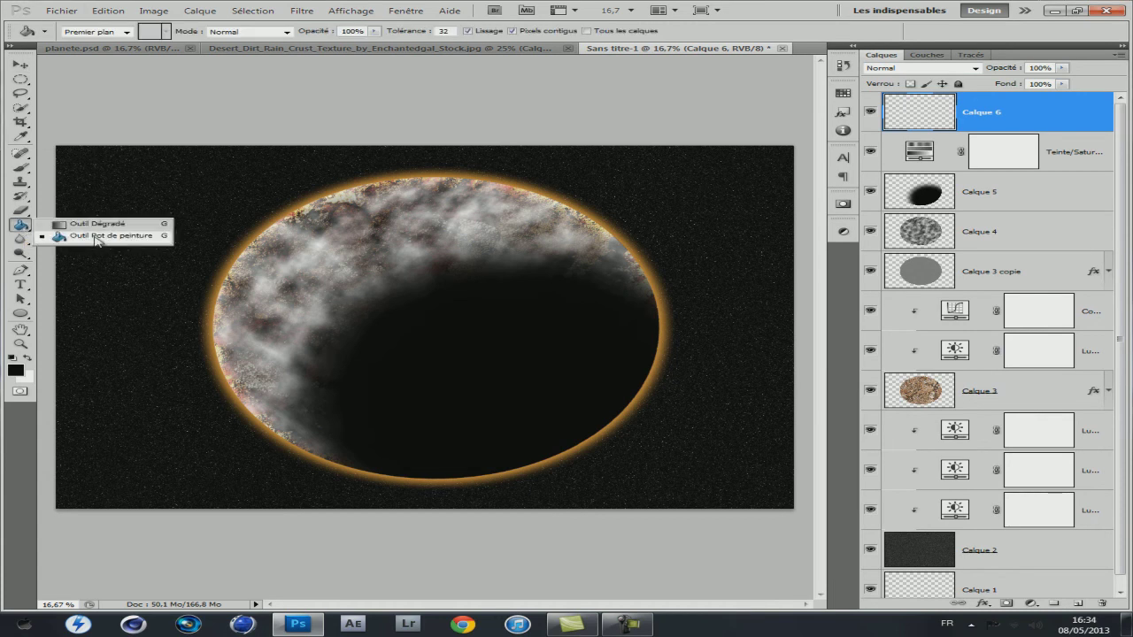
click(97, 221)
click(88, 31)
click(447, 400)
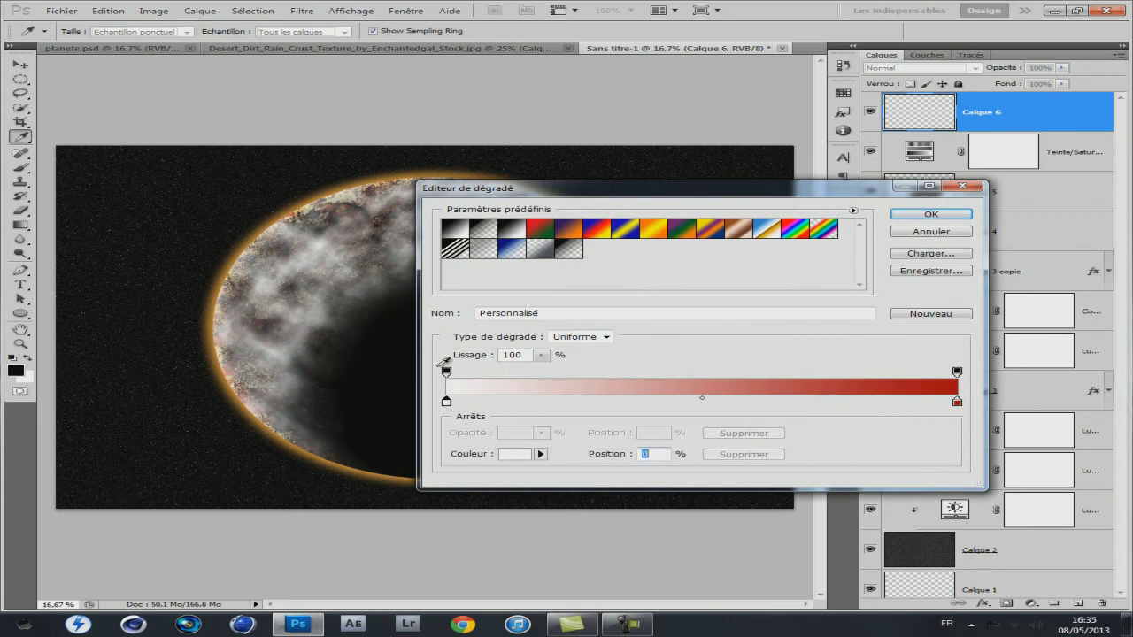
click(957, 403)
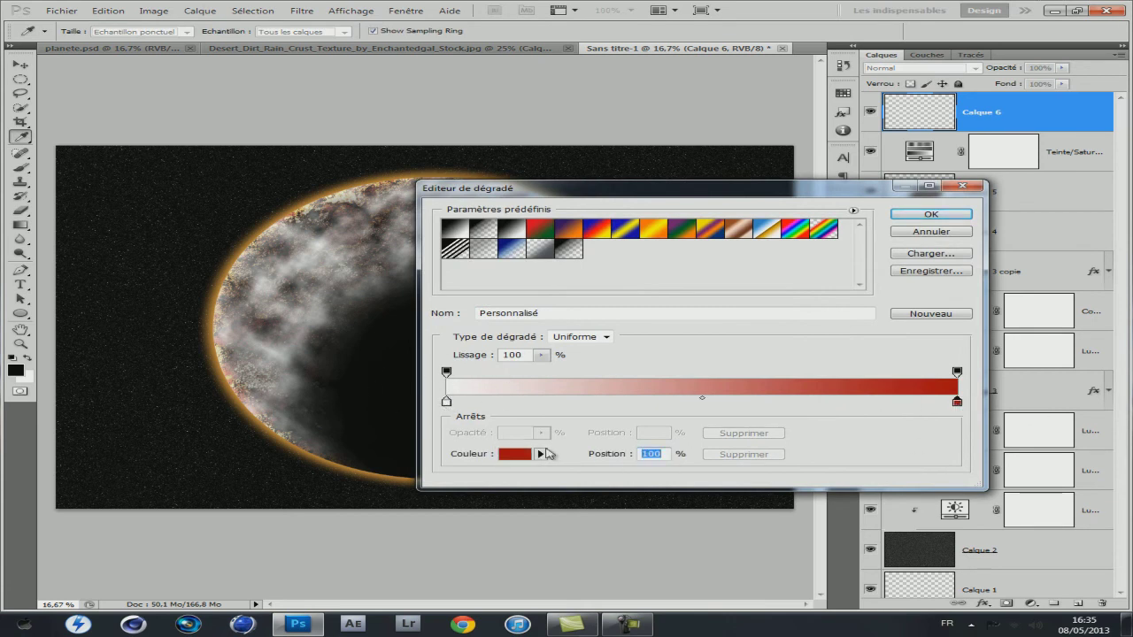
click(515, 453)
double_click(782, 534)
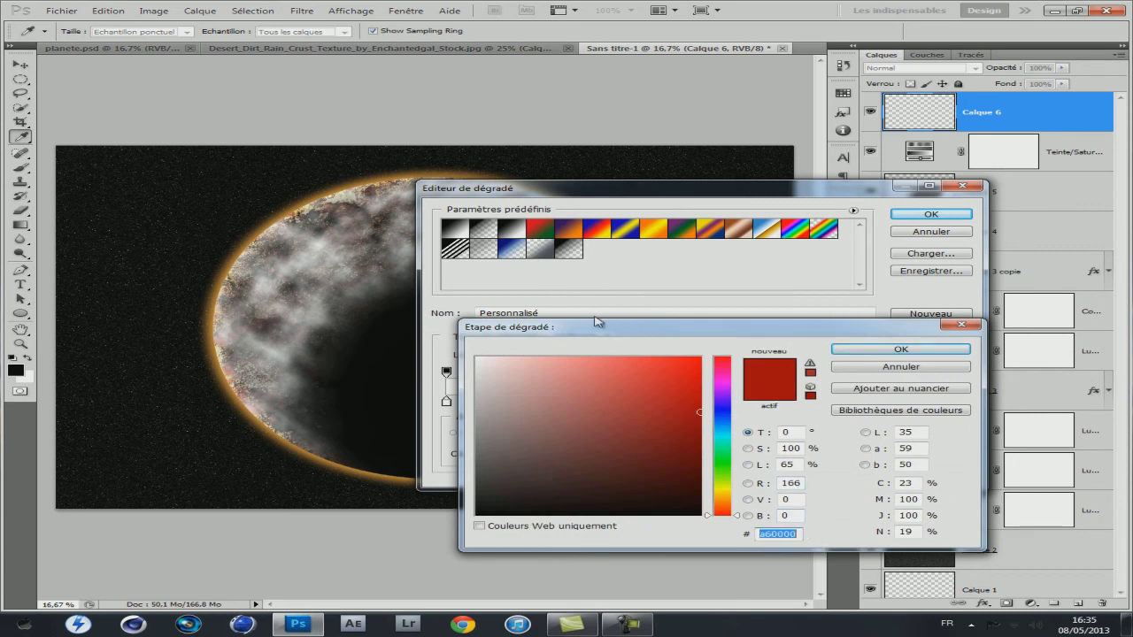
drag(597, 323, 528, 272)
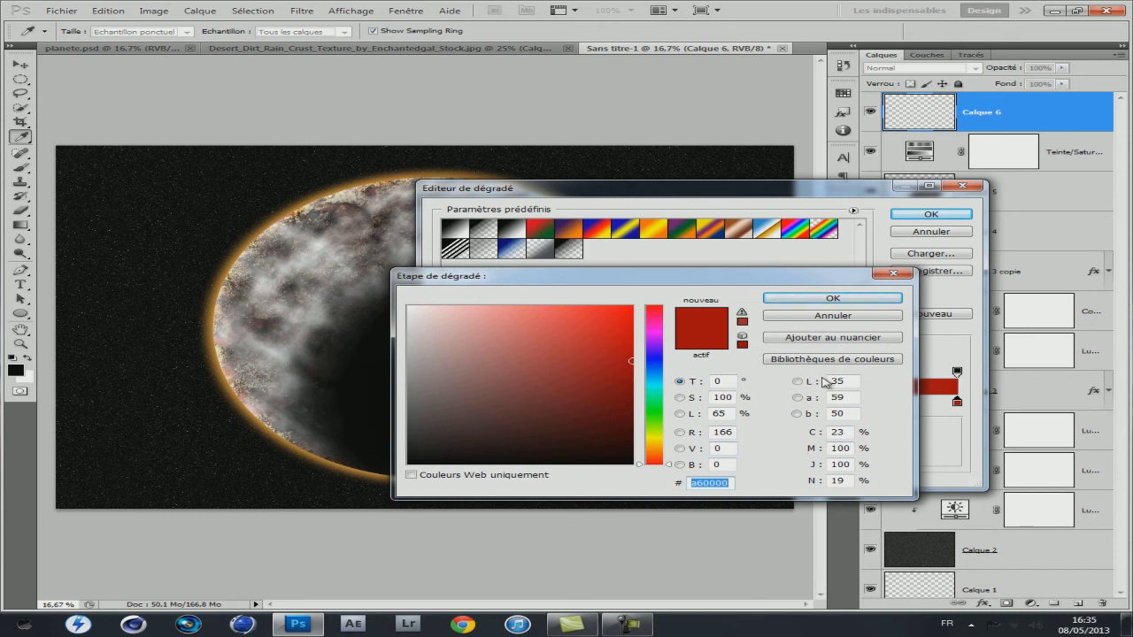
click(813, 301)
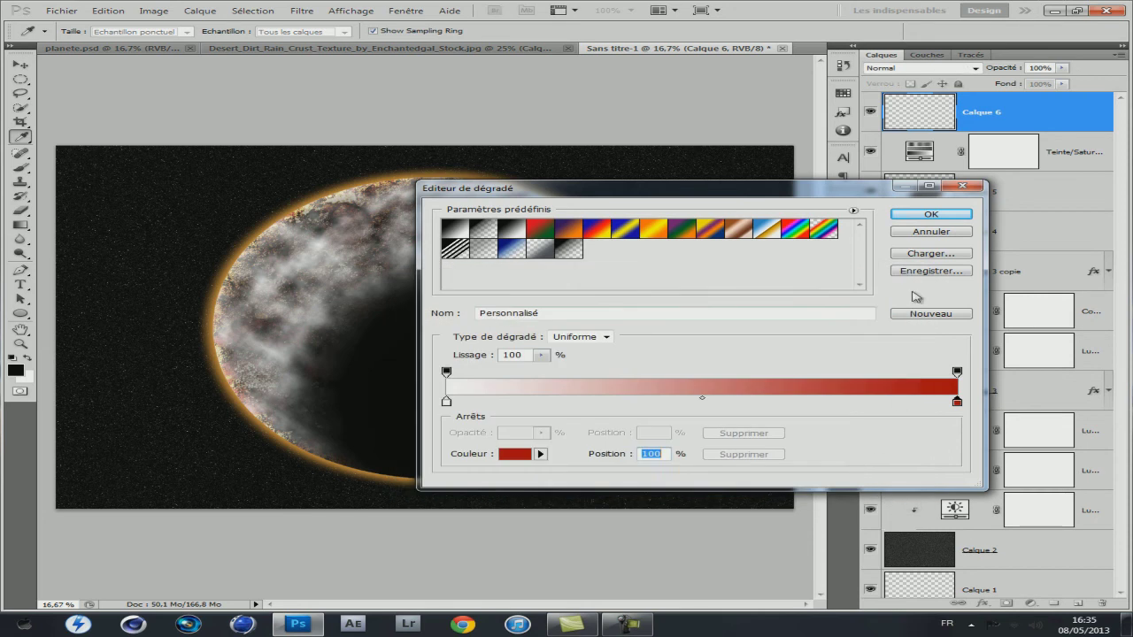
click(929, 216)
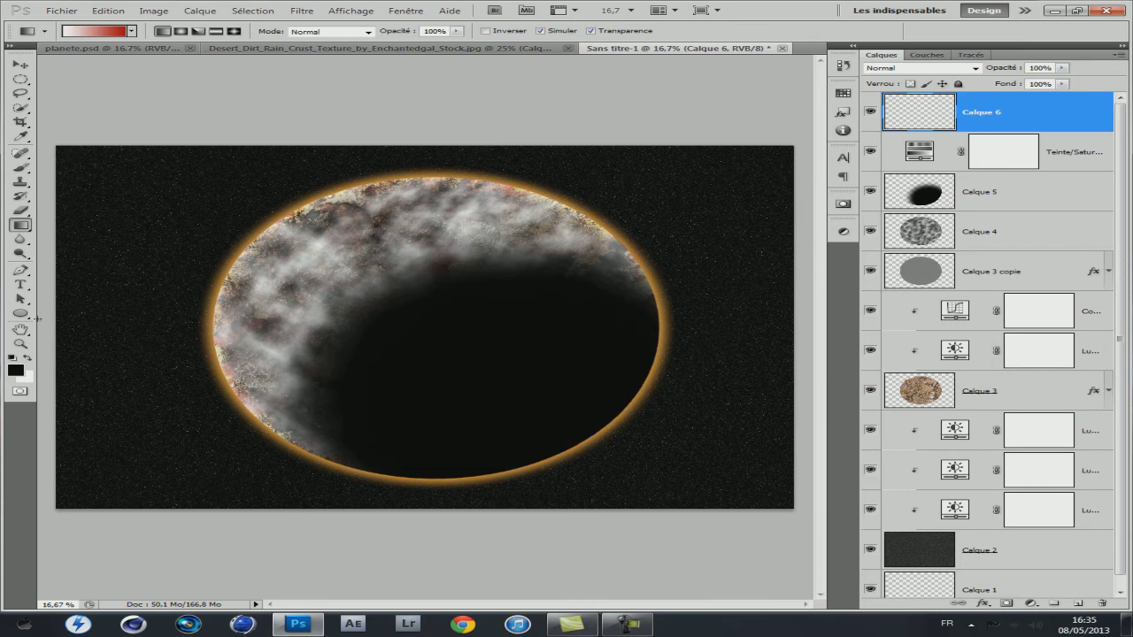
- Draw a horizontal white-to-red gradient across Calque 6 and trial blend modes starting with Obscurcir
drag(39, 315, 878, 316)
click(917, 68)
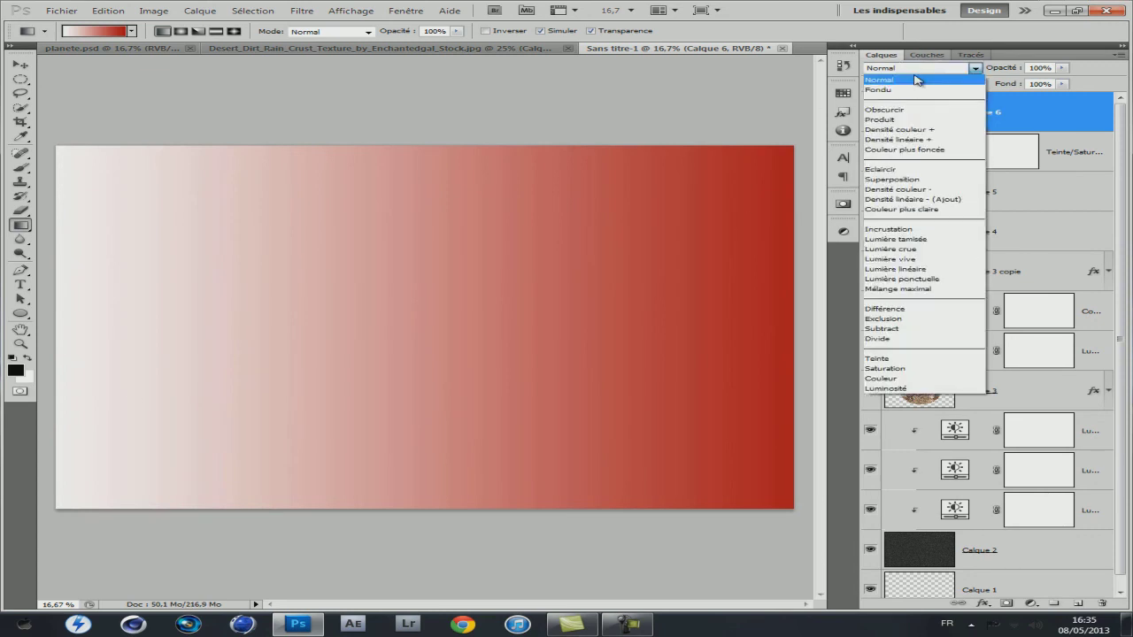
click(893, 110)
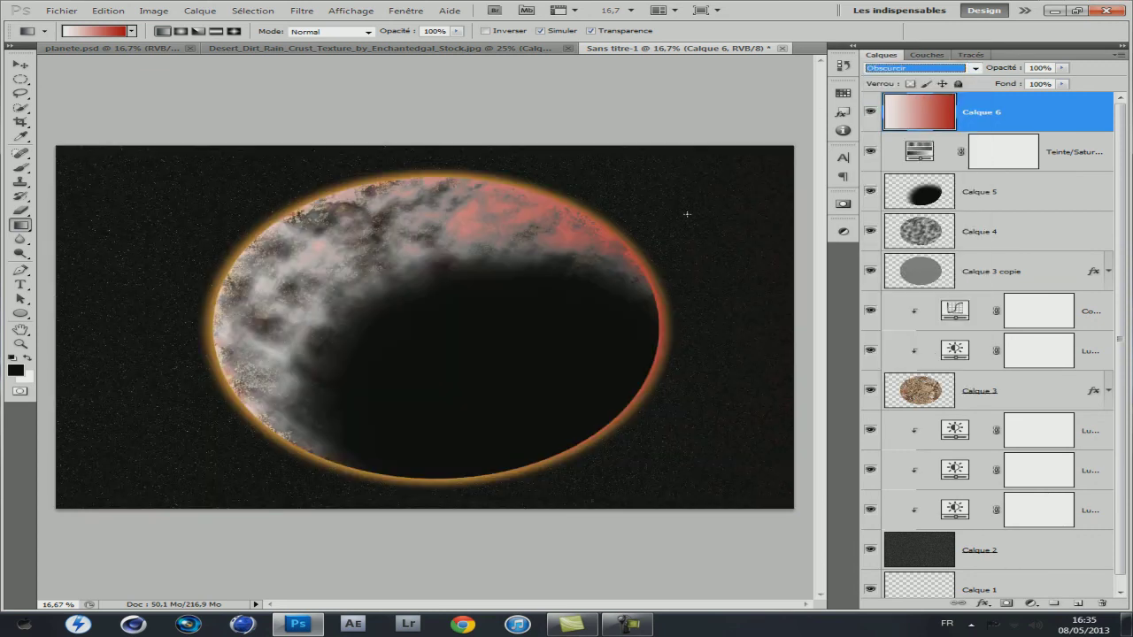
key(Down)
key(Down)
key(Up)
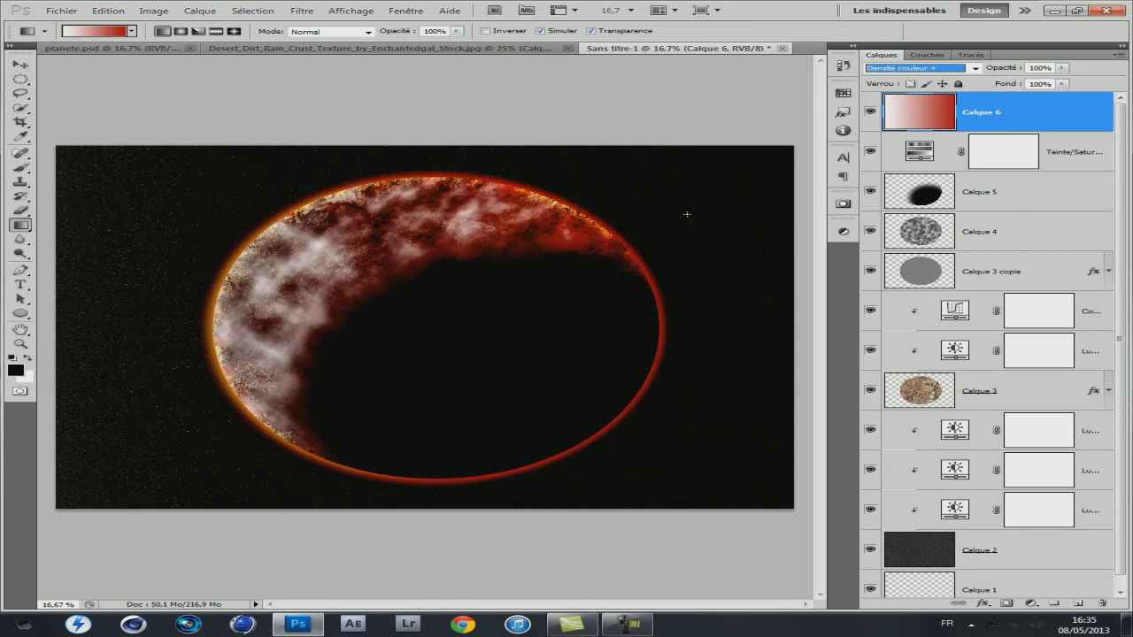
key(Down)
key(Down)
key(Down)
key(Down)
key(Down)
key(Down)
key(Down)
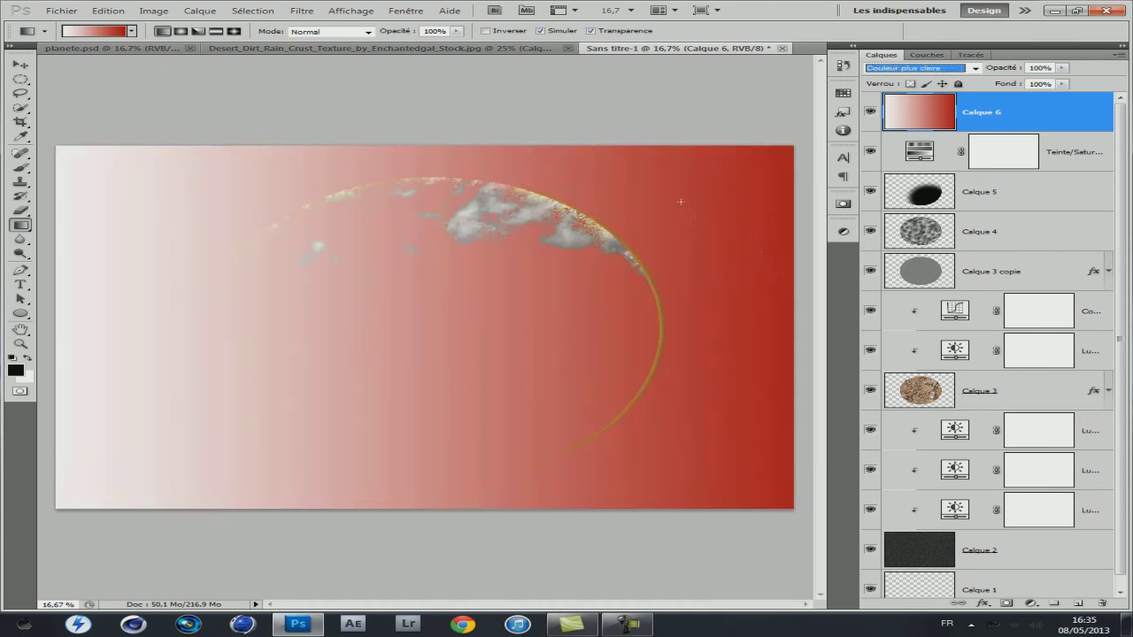
key(Down)
key(Down)
key(Up)
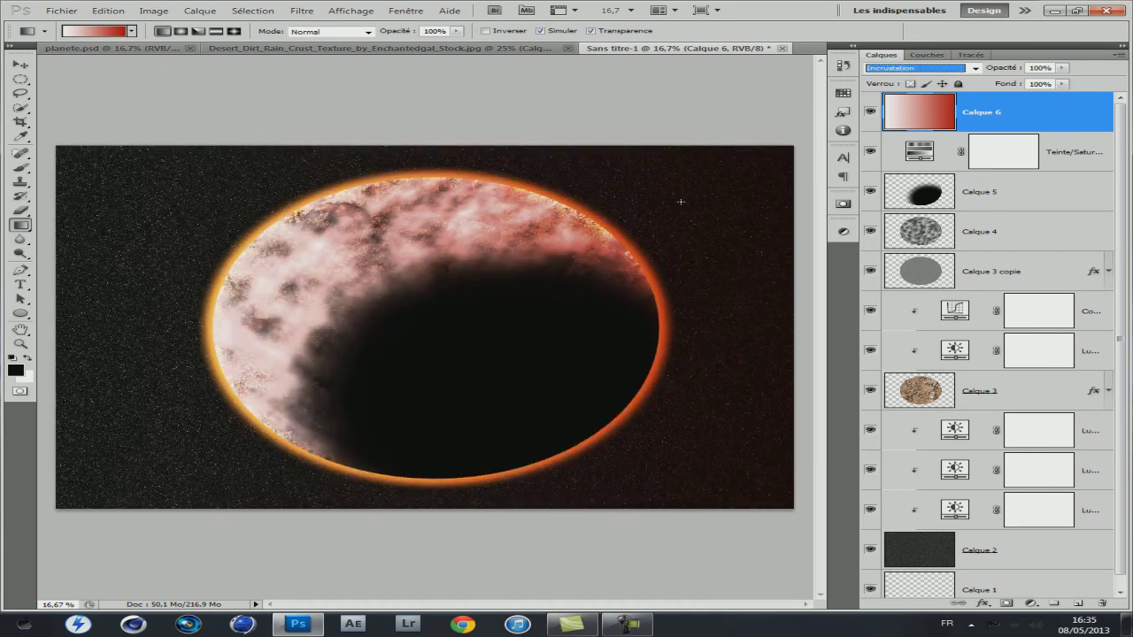
key(Down)
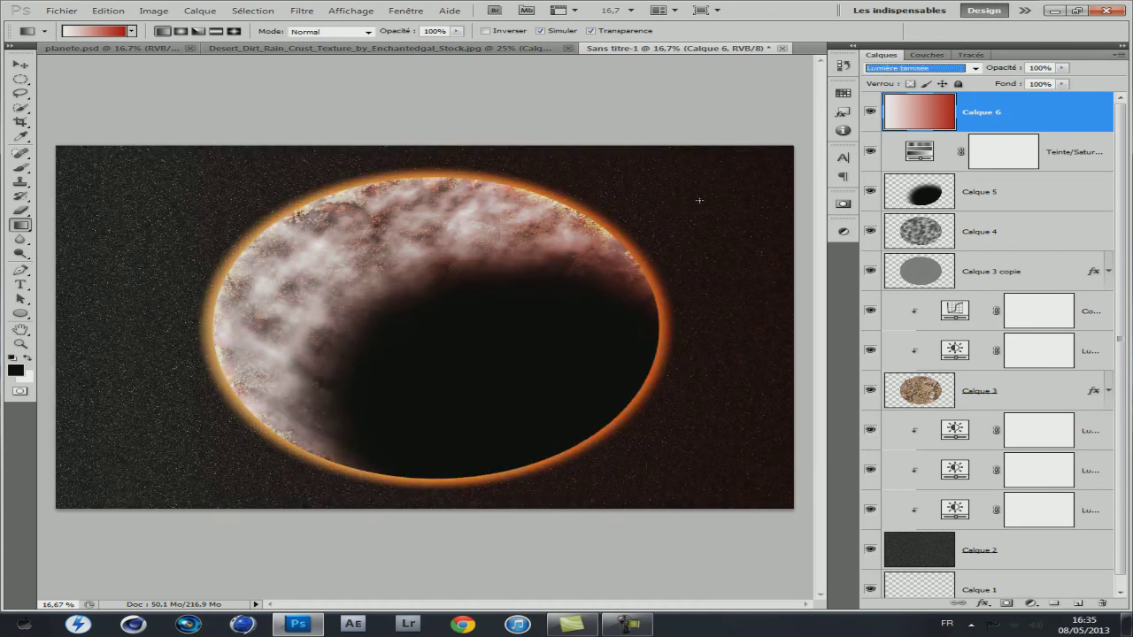
- Compare more blend modes and settle on Incrustation to tint the planet red
click(871, 113)
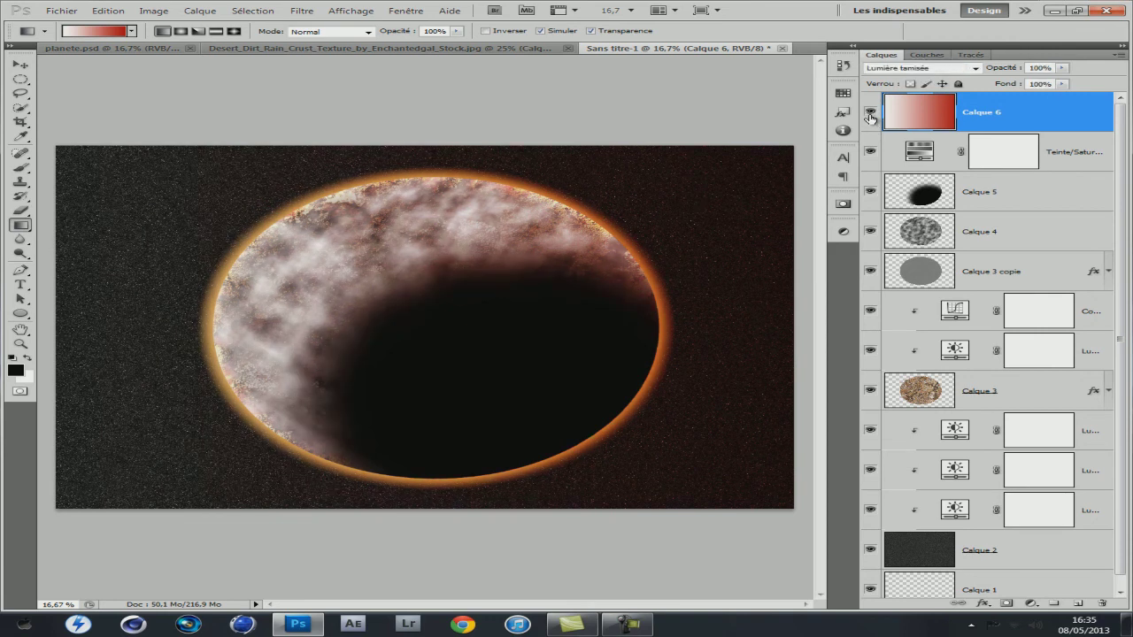
click(925, 69)
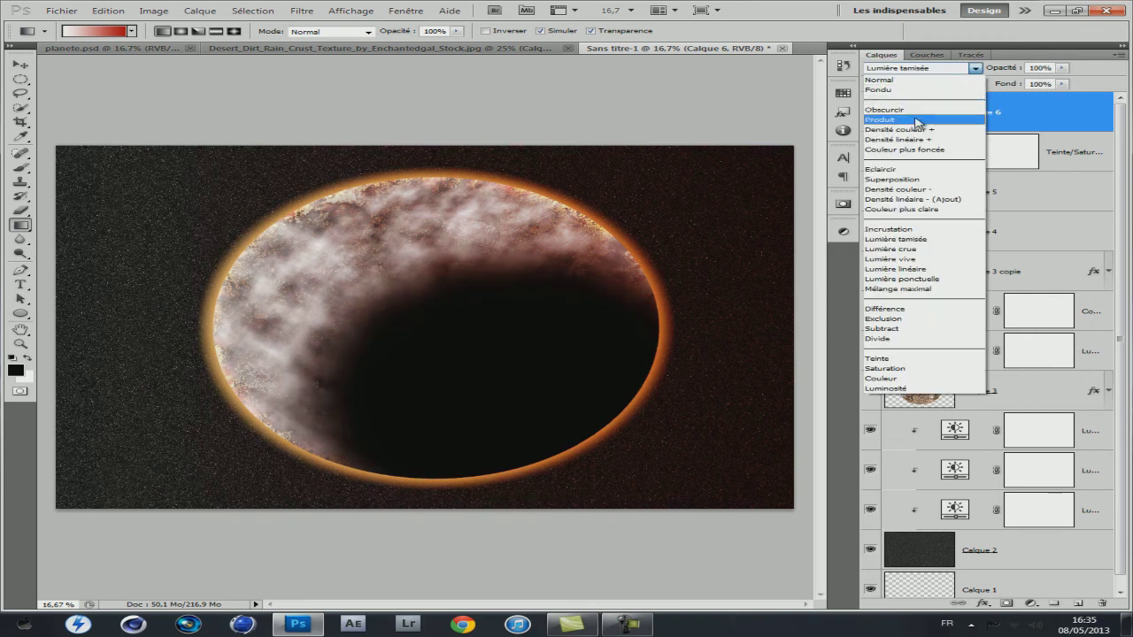
click(900, 130)
key(Up)
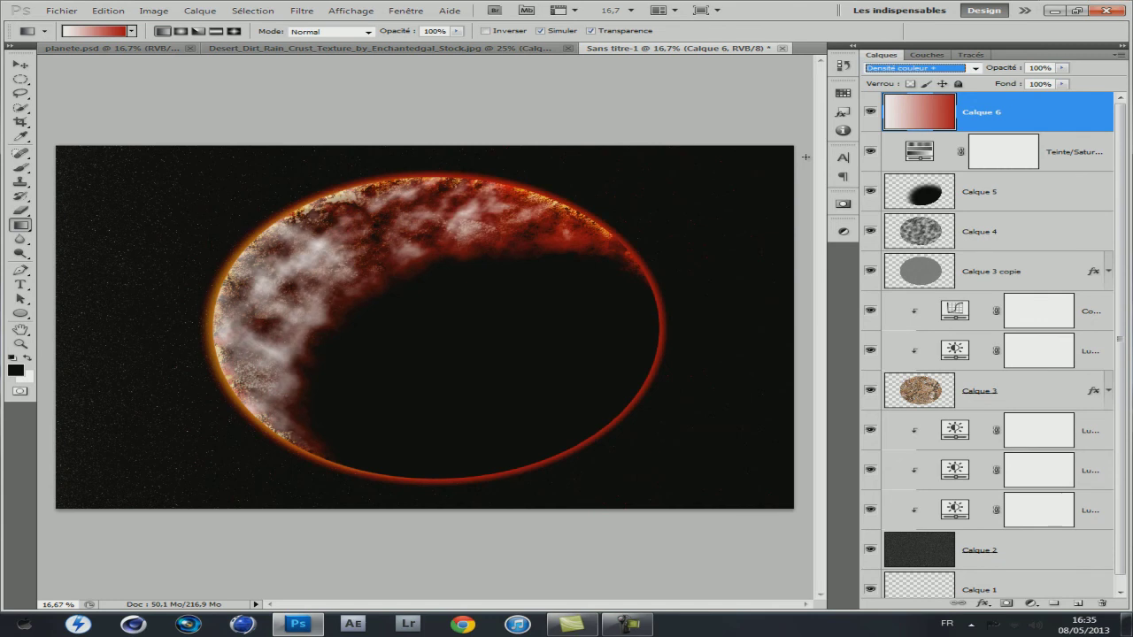
key(Down)
key(Down)
key(Down)
key(Down)
key(Down)
key(Down)
key(Down)
key(Down)
key(Up)
click(20, 66)
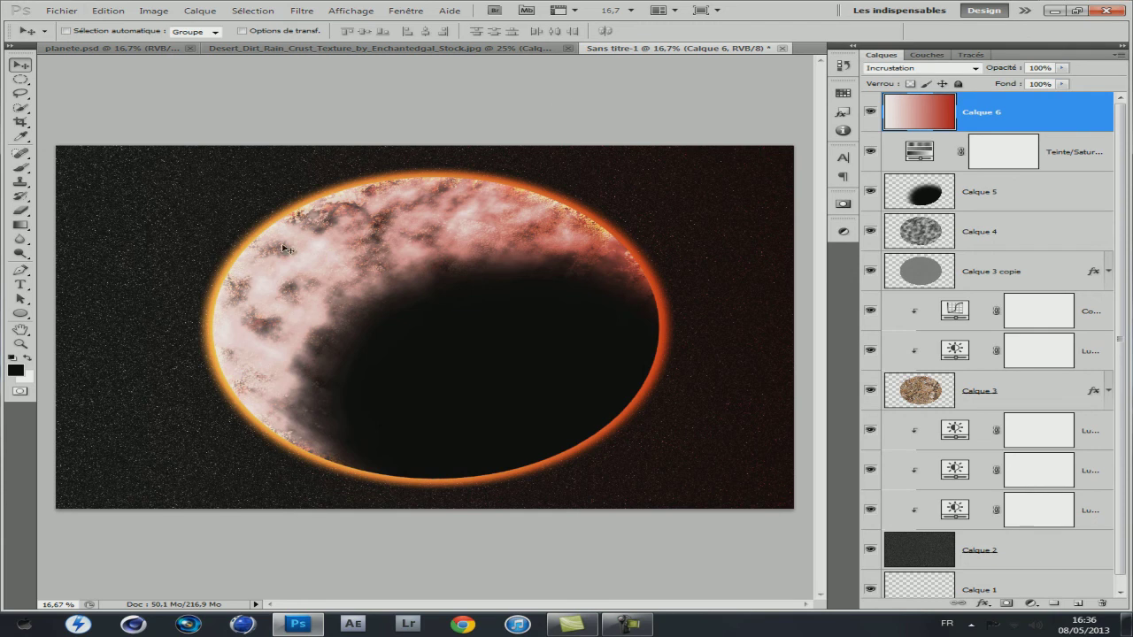
- Check the finished planete.psd reference, then return to the Sans titre-1 document
click(90, 48)
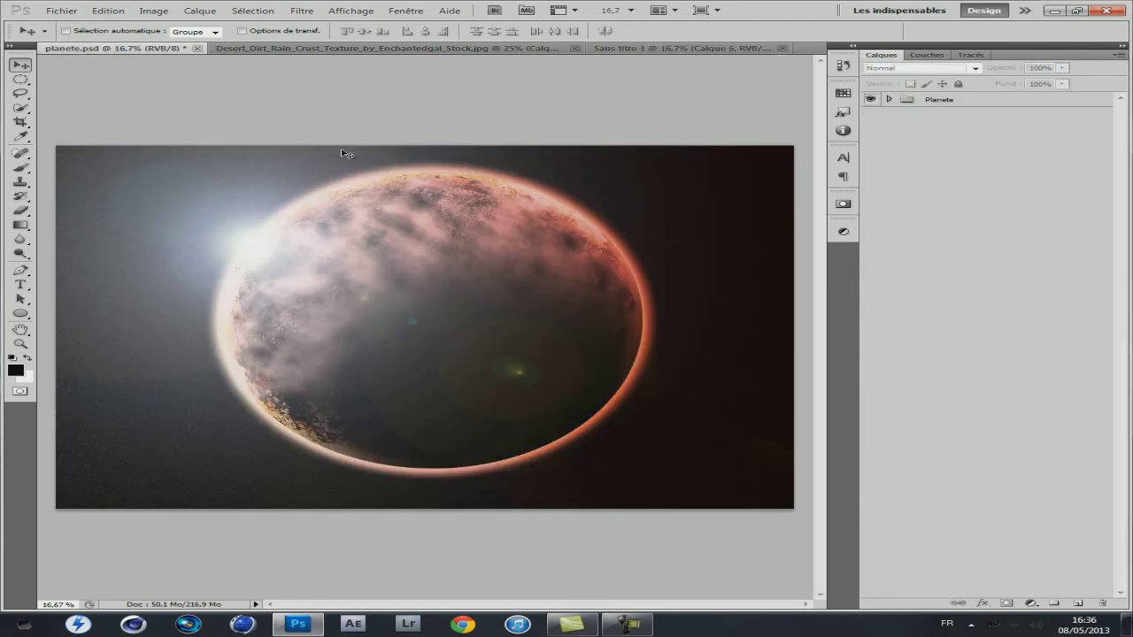
click(637, 48)
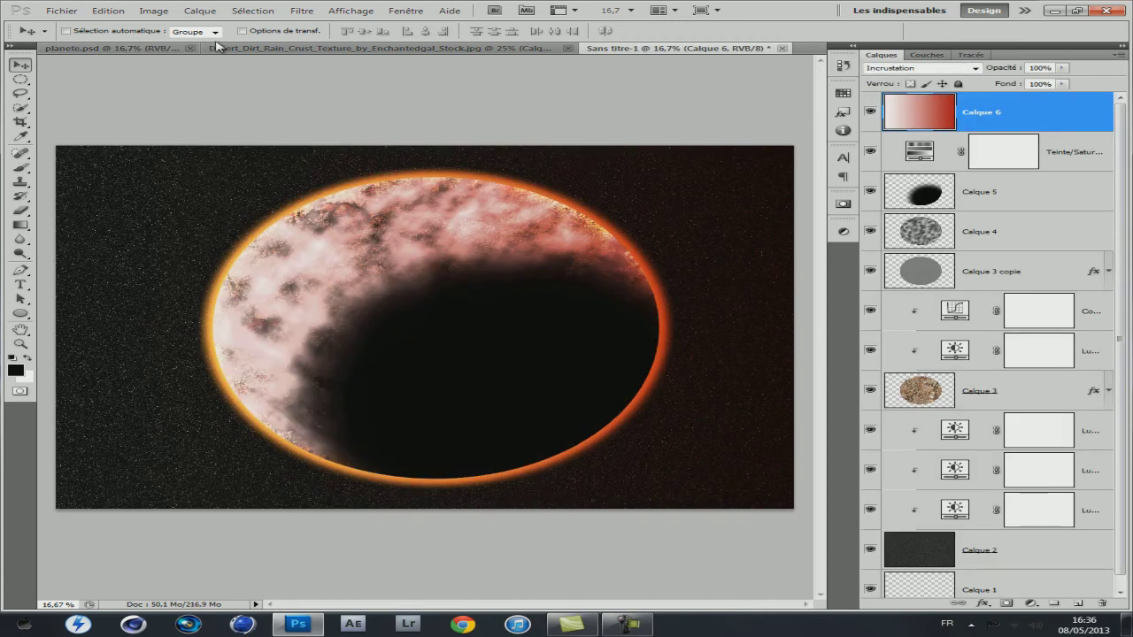
click(135, 48)
click(619, 48)
- Add a new top layer, Calque 7, and fill it solid black with the Paint Bucket
click(1083, 601)
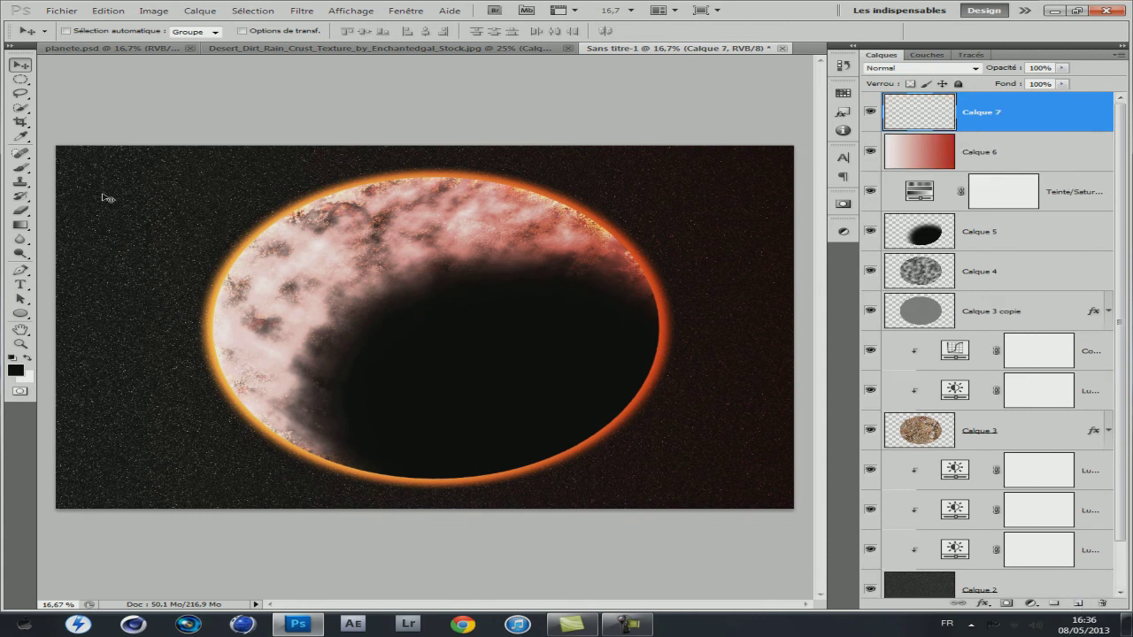
click(27, 227)
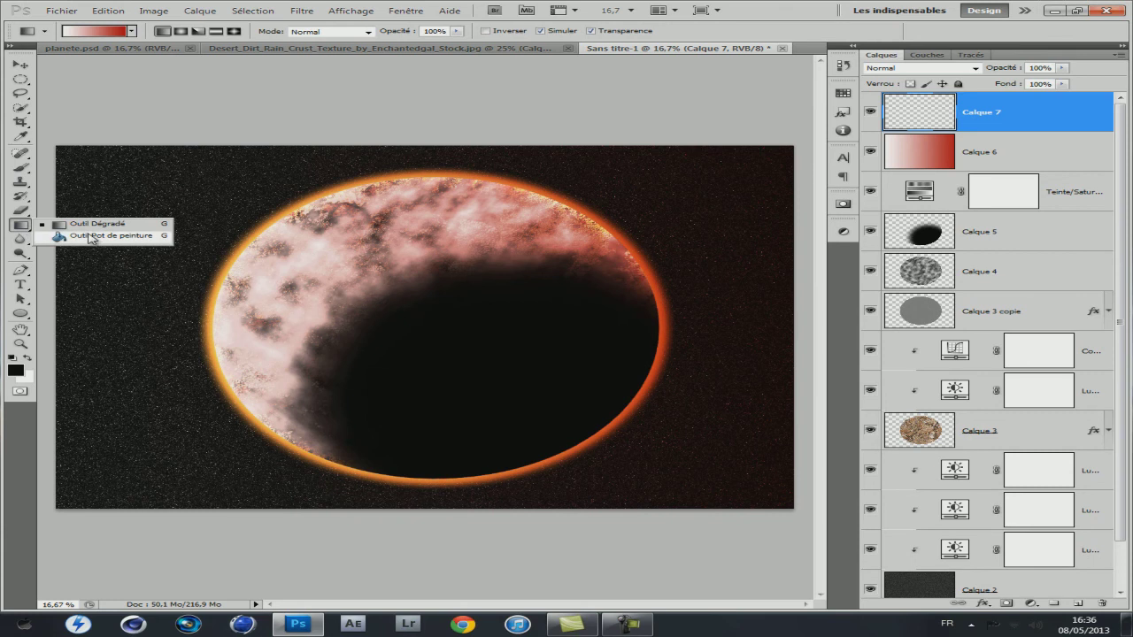
click(90, 237)
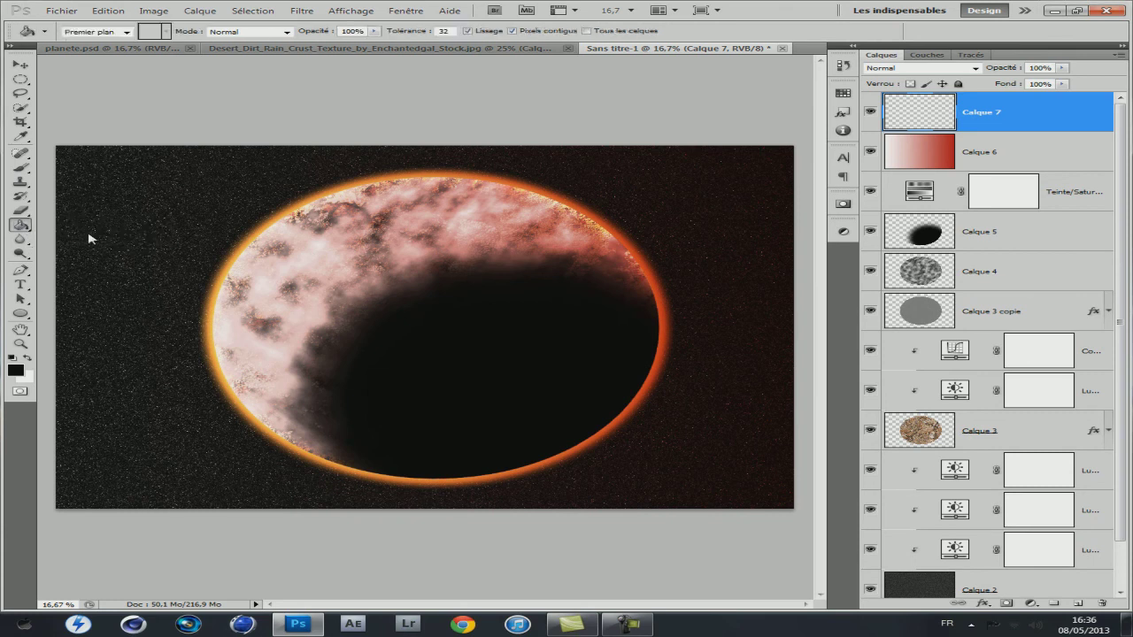
click(173, 287)
click(19, 64)
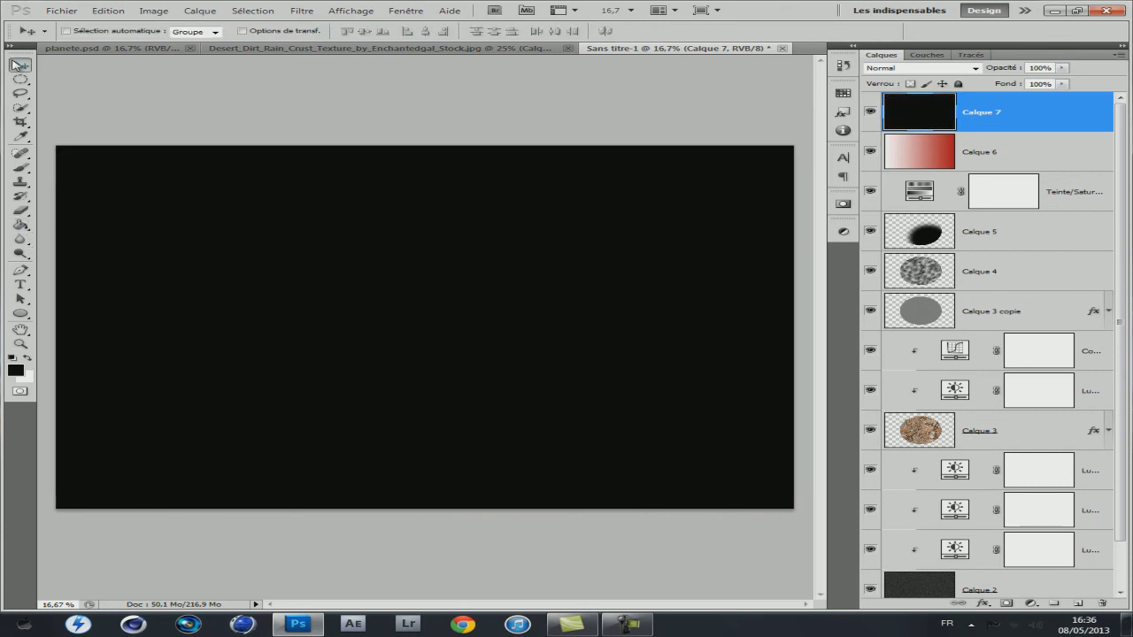
- Load Calque 3's planet outline as a selection, delete it from black Calque 7, then deselect
click(1014, 434)
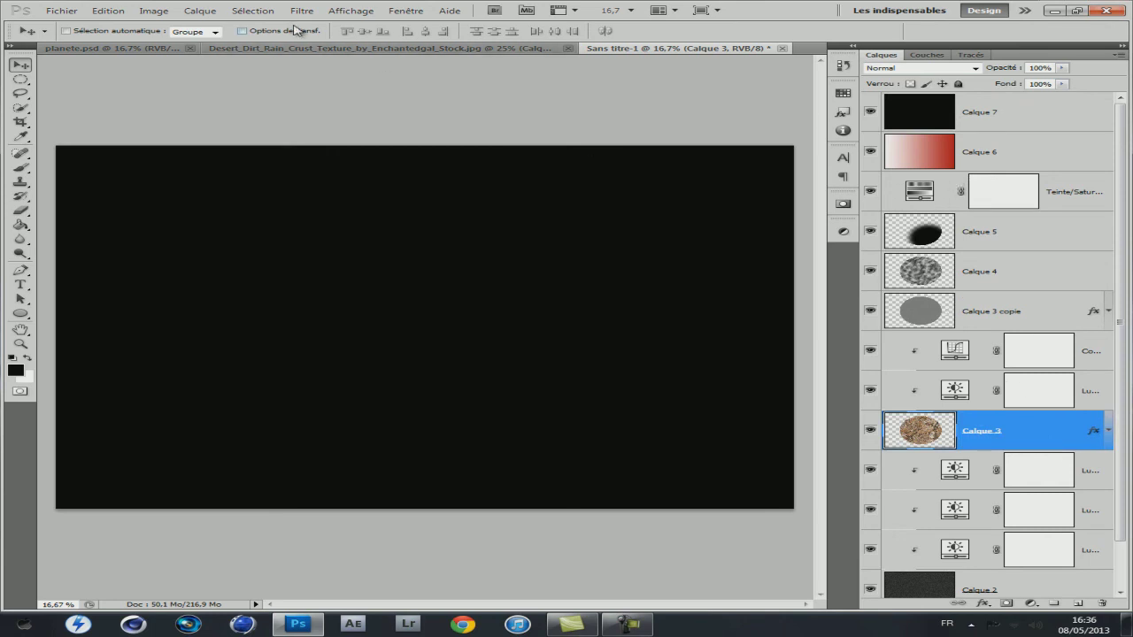
click(253, 11)
click(287, 229)
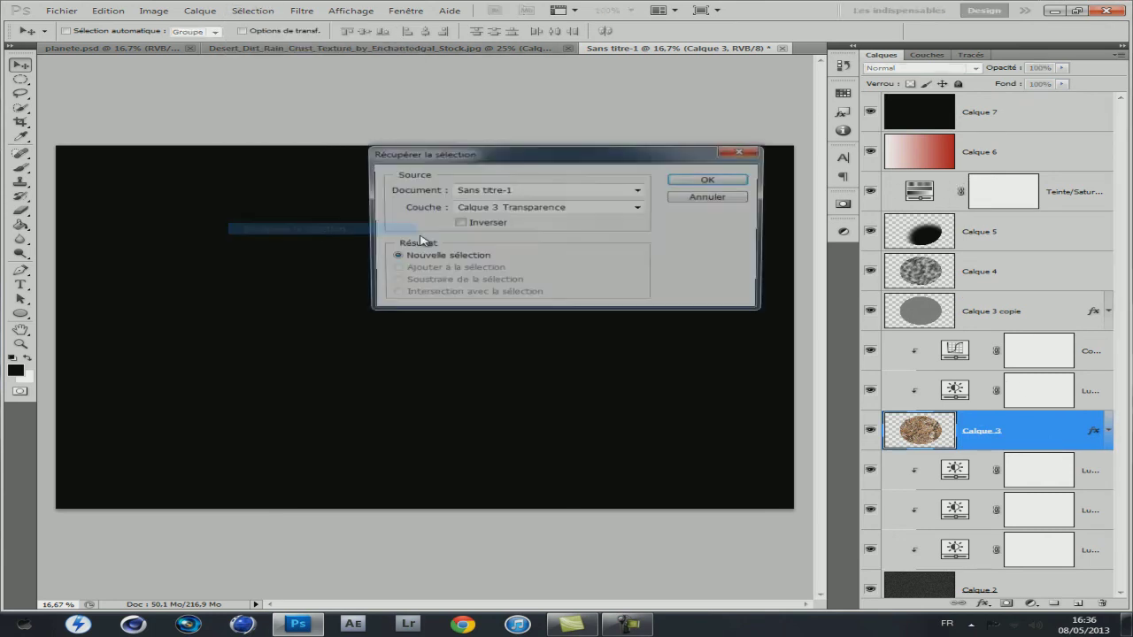
click(688, 183)
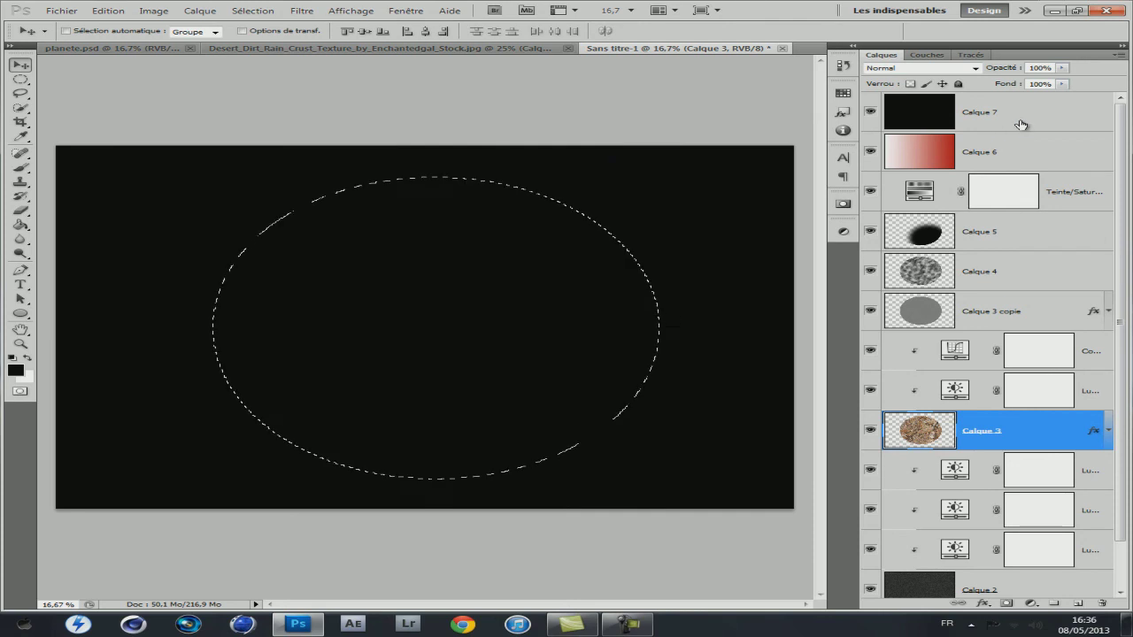
click(1047, 121)
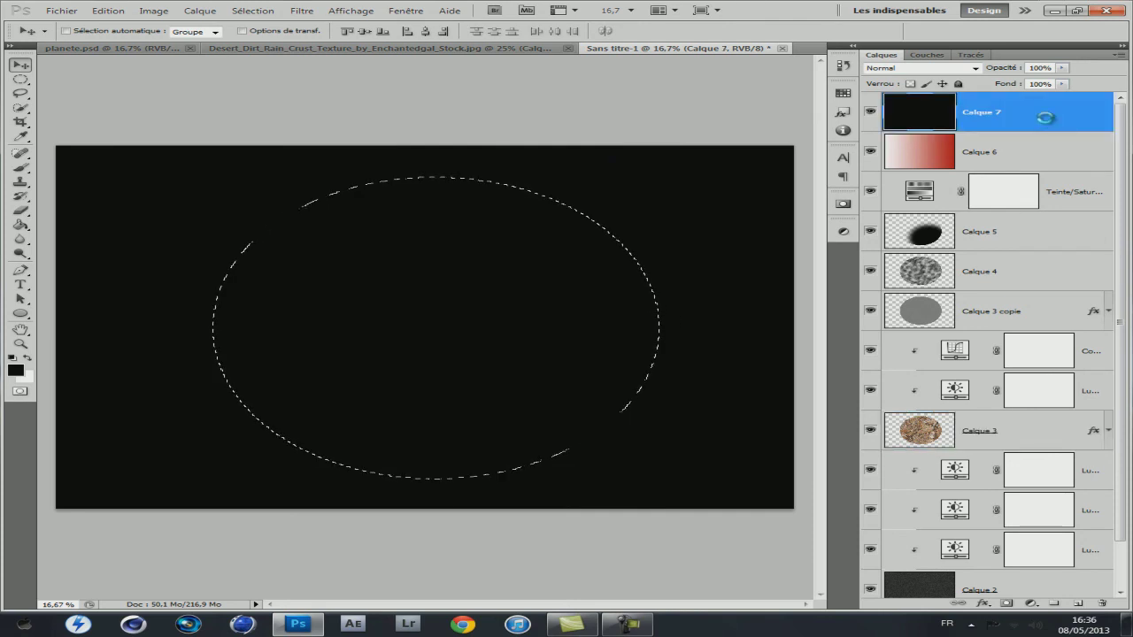
key(Delete)
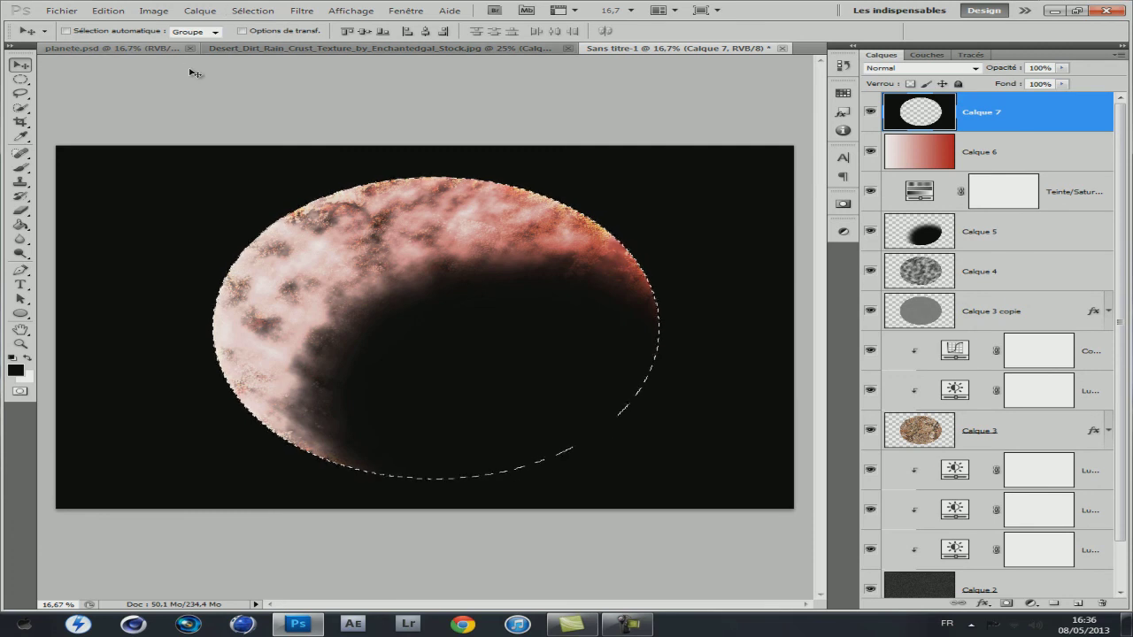
key(ctrl+d)
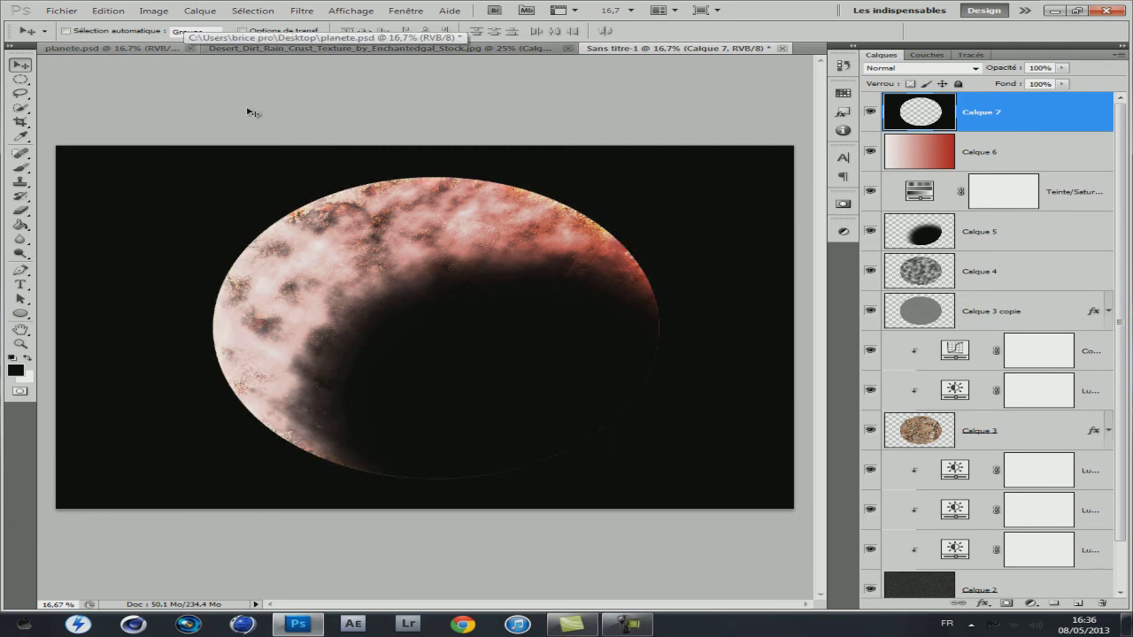
- Render a 107% brightness Halo lens flare on Calque 7, centred at the planet's upper left
click(301, 11)
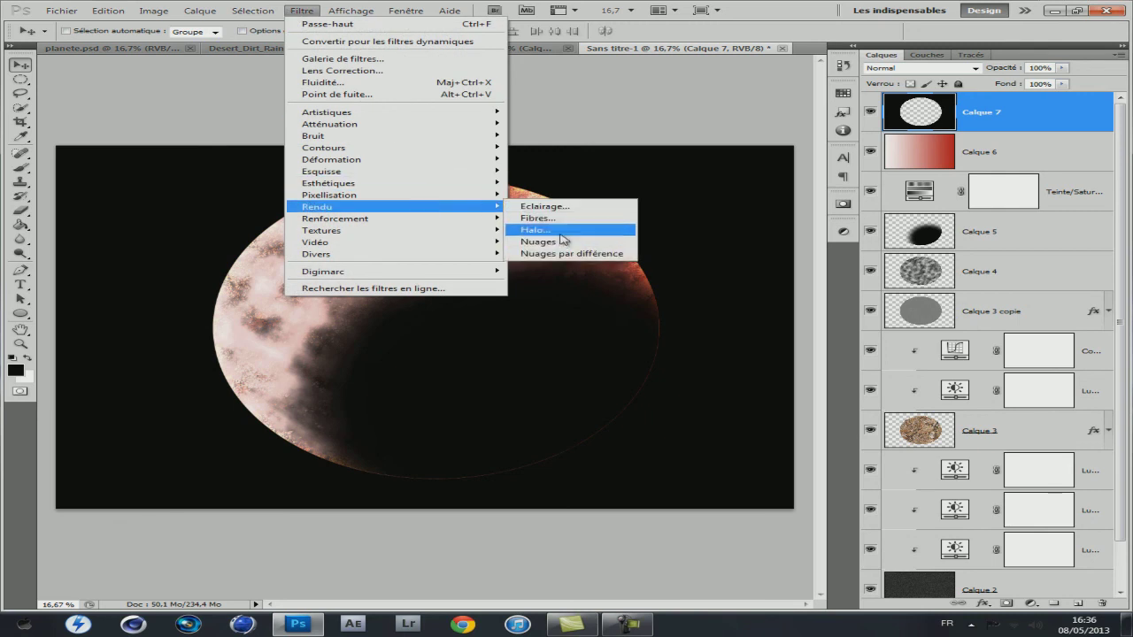
click(564, 232)
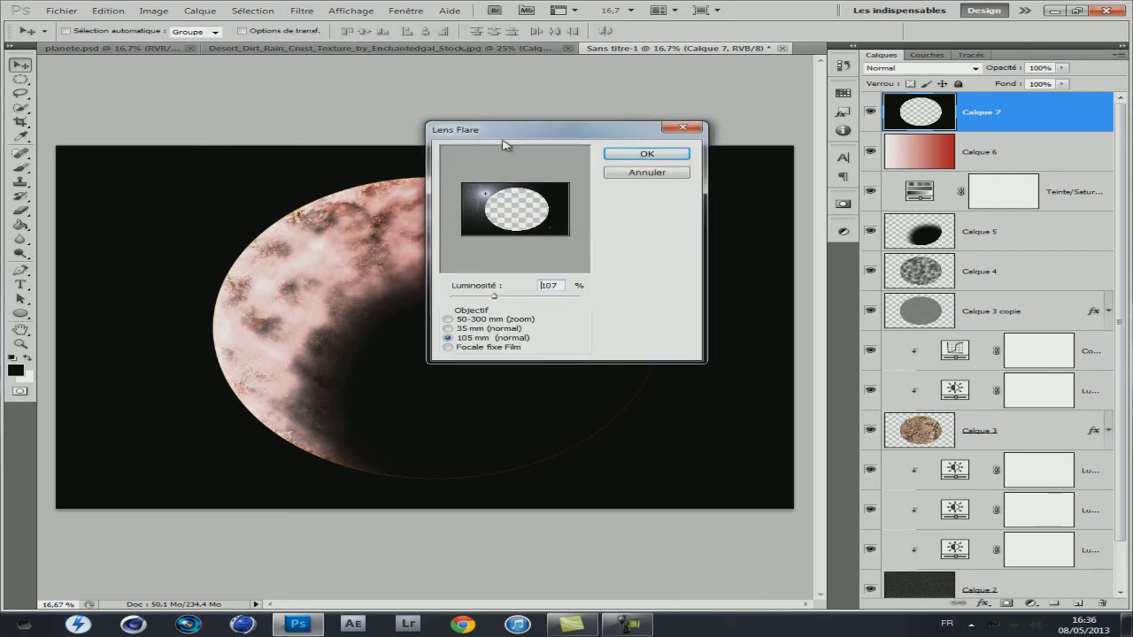
drag(500, 131, 598, 165)
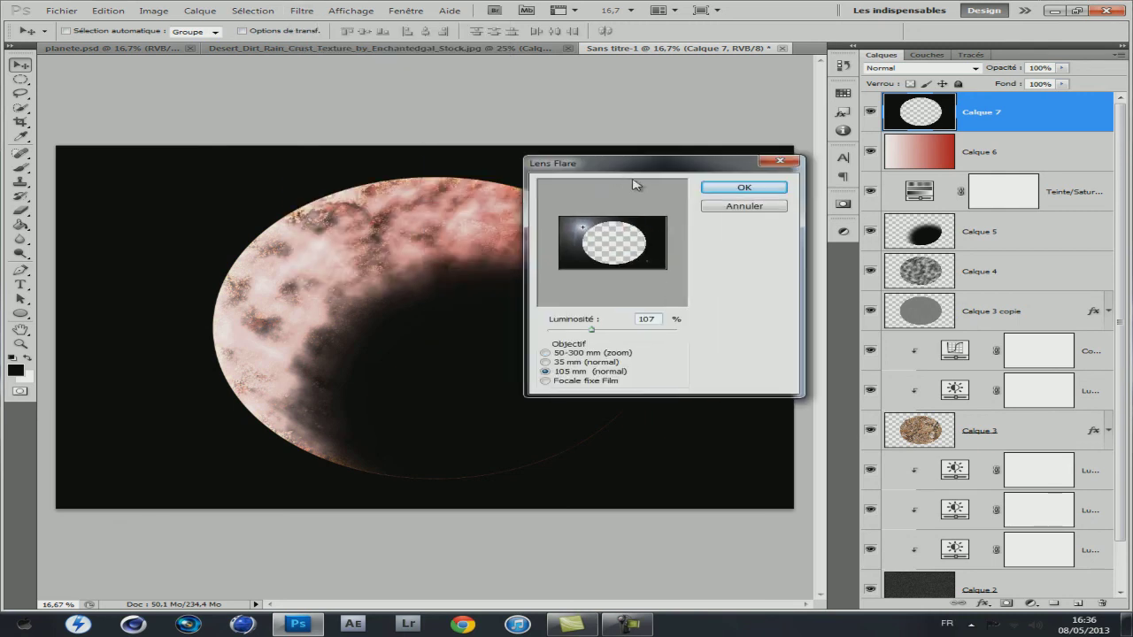
click(590, 227)
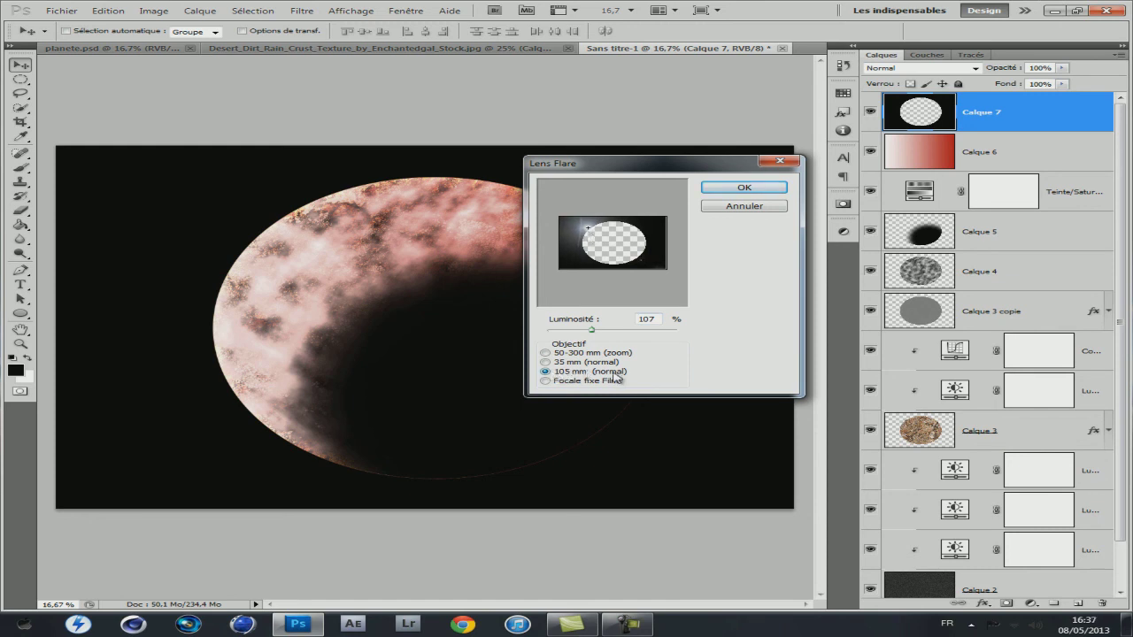
mouse_move(601, 329)
mouse_down()
mouse_move(590, 329)
mouse_move(624, 334)
mouse_move(600, 332)
mouse_up()
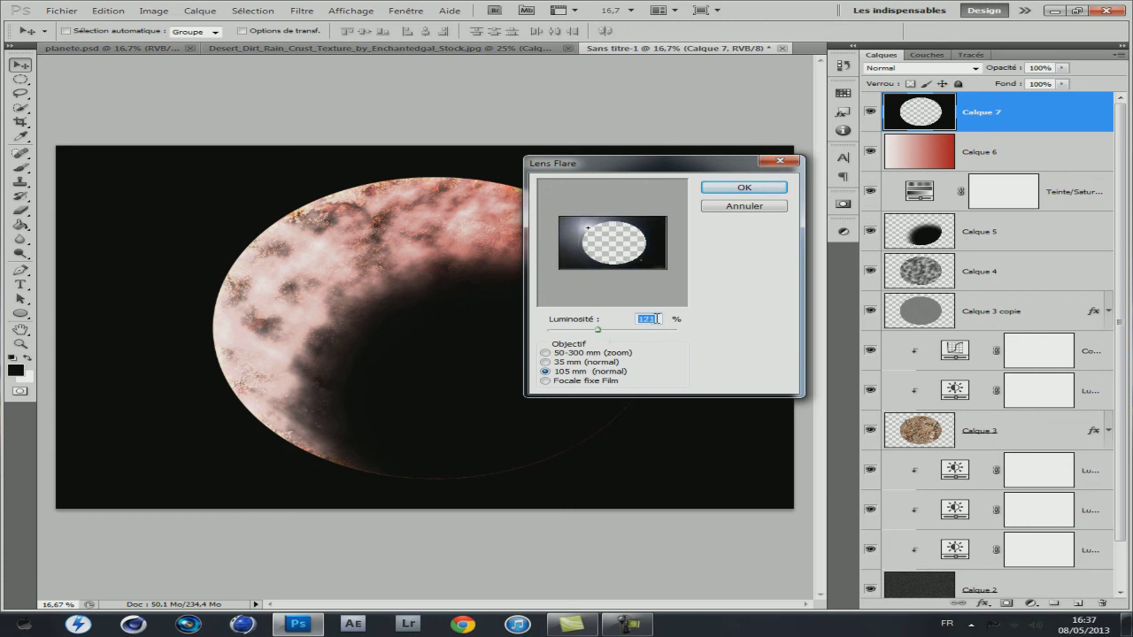
text(107)
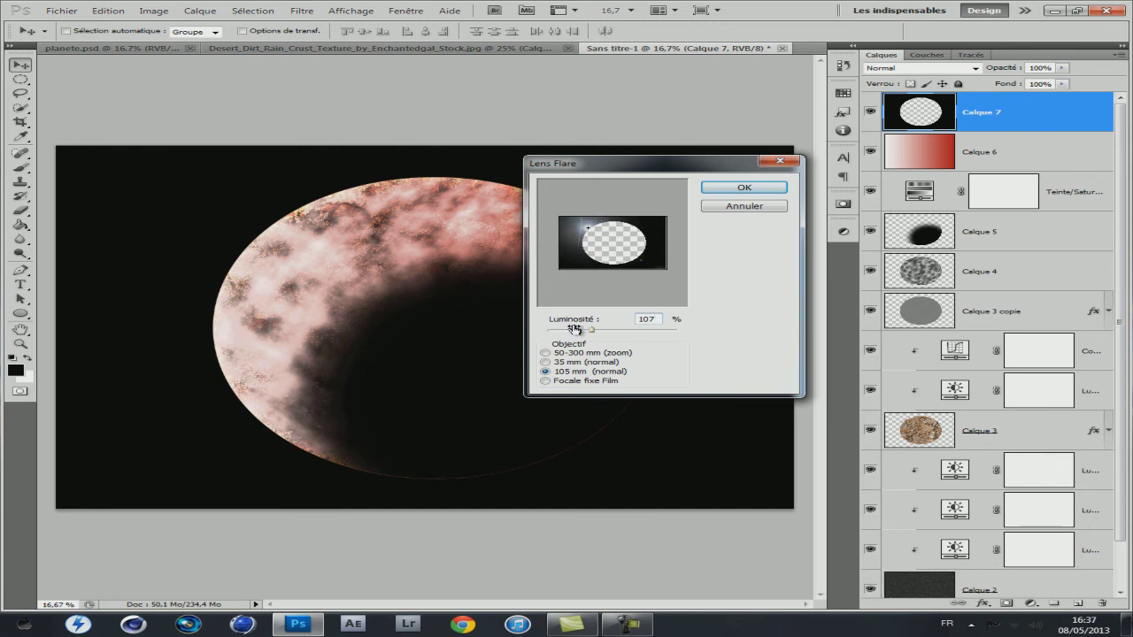
drag(591, 231, 591, 234)
click(713, 187)
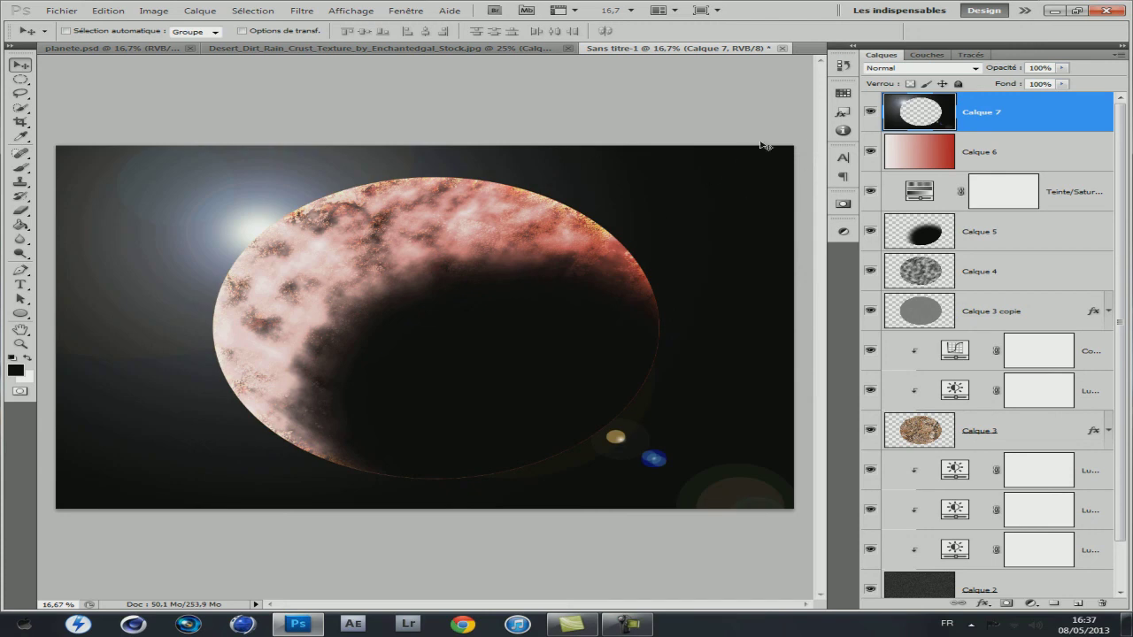
click(898, 69)
- Set Calque 7 to Superposition, then delete it and add a fresh empty top layer
click(902, 170)
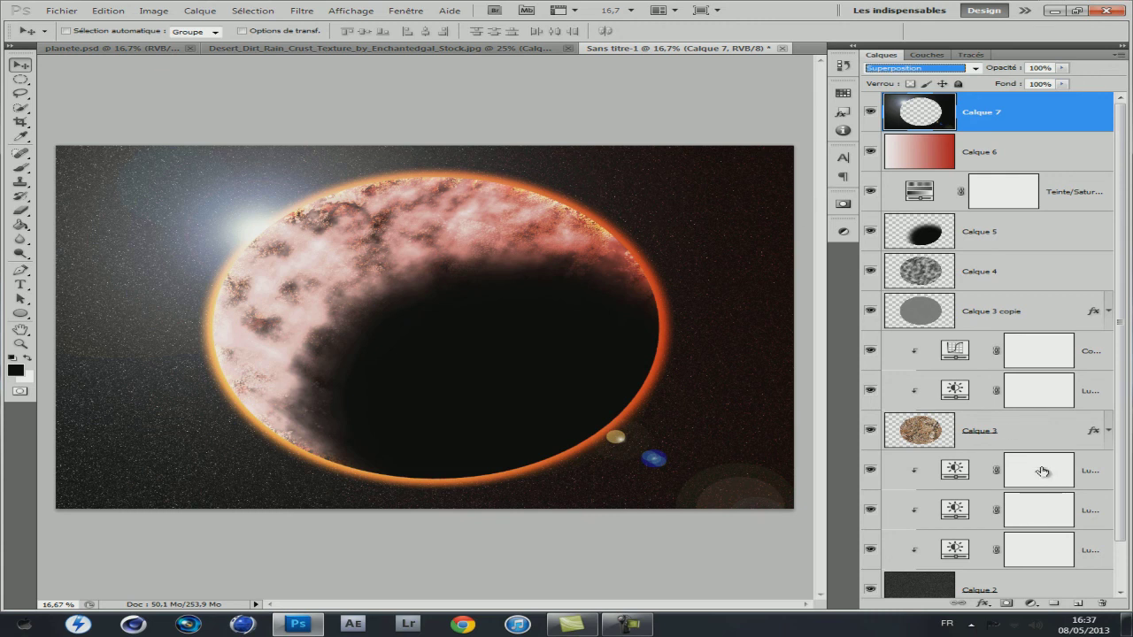
right_click(1060, 128)
click(894, 191)
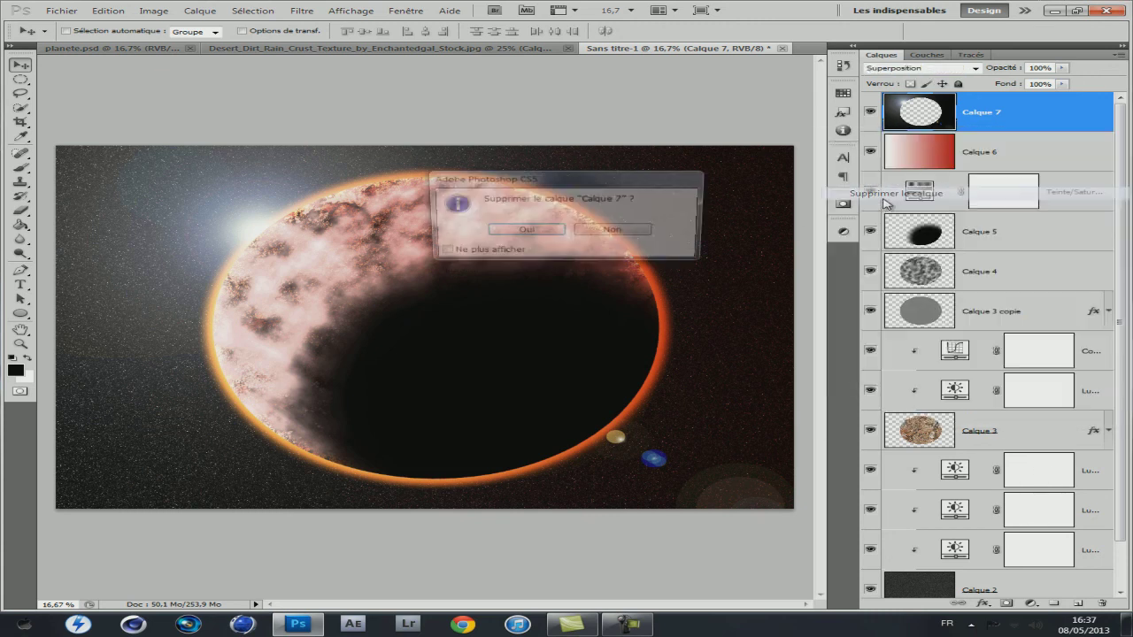
click(492, 234)
click(1078, 603)
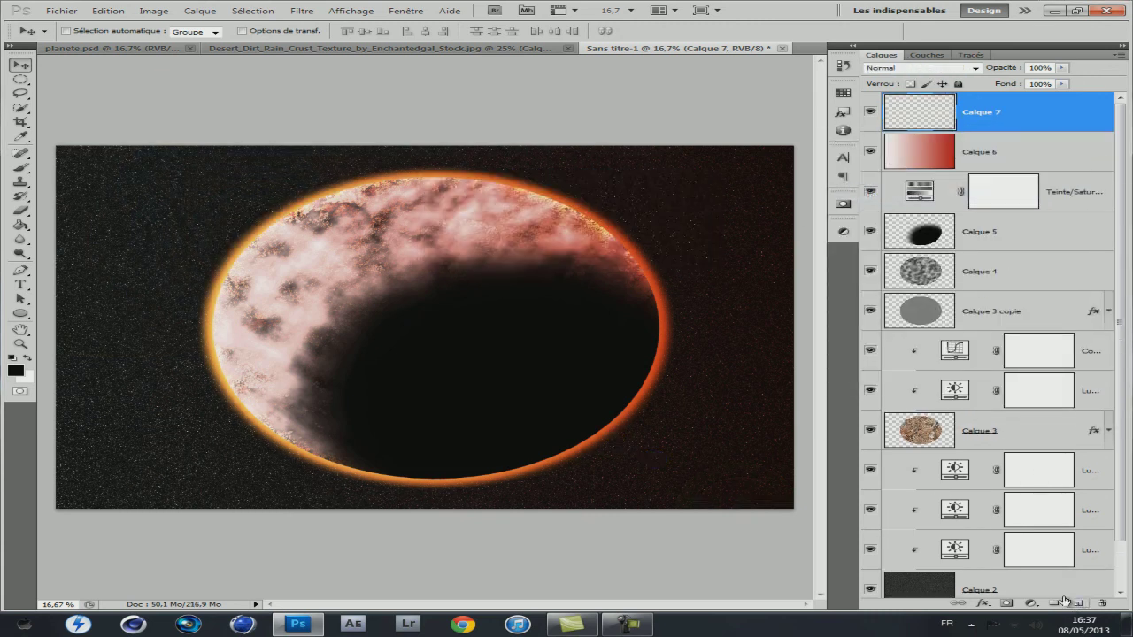
- Fill the new Calque 7 black, reapply the Halo lens flare, and blend it in Superposition
click(20, 224)
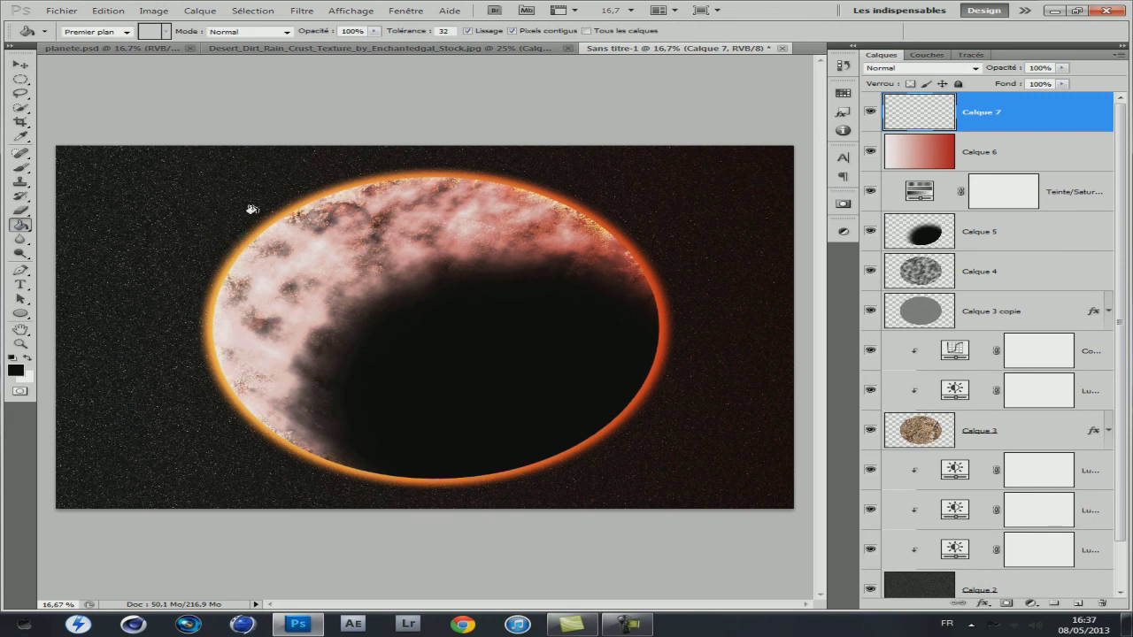
click(250, 209)
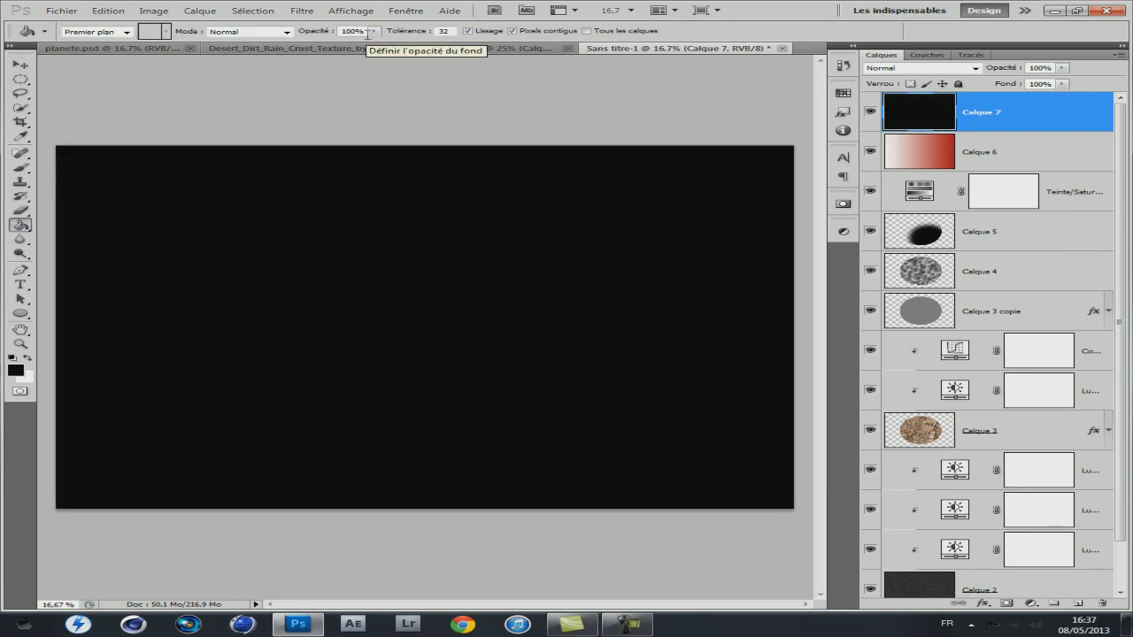
click(302, 11)
mouse_move(317, 207)
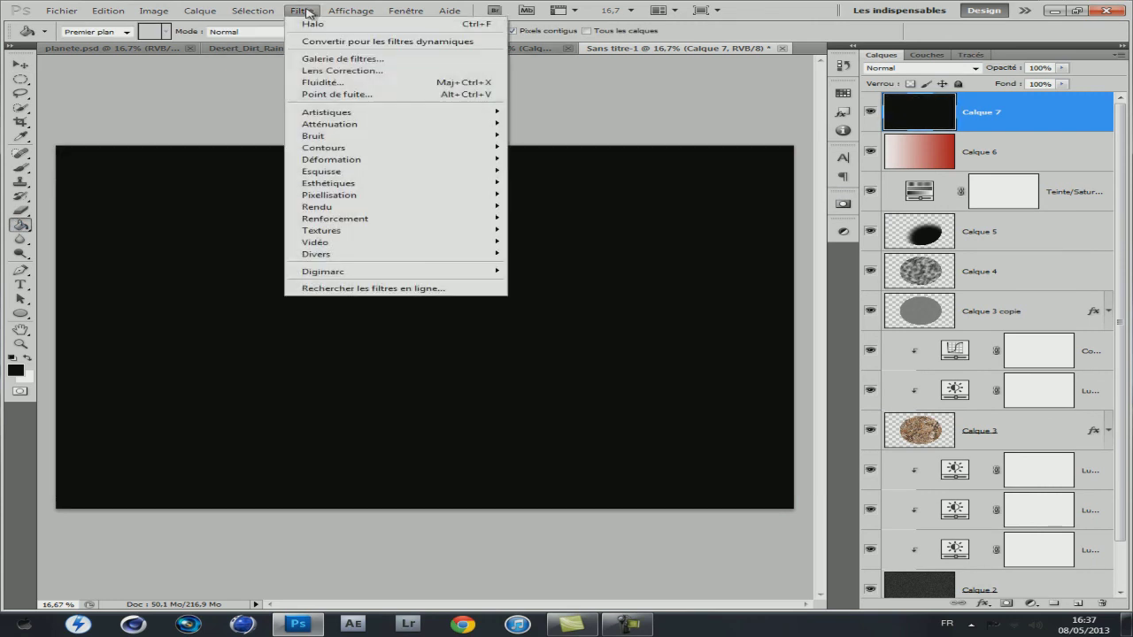
click(536, 230)
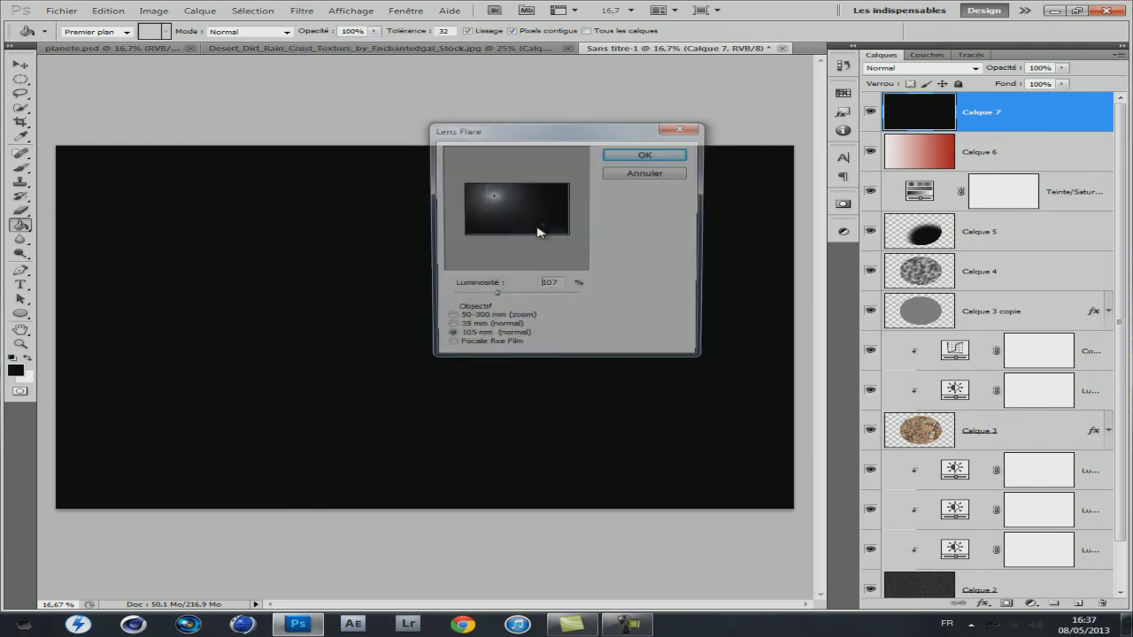
click(611, 154)
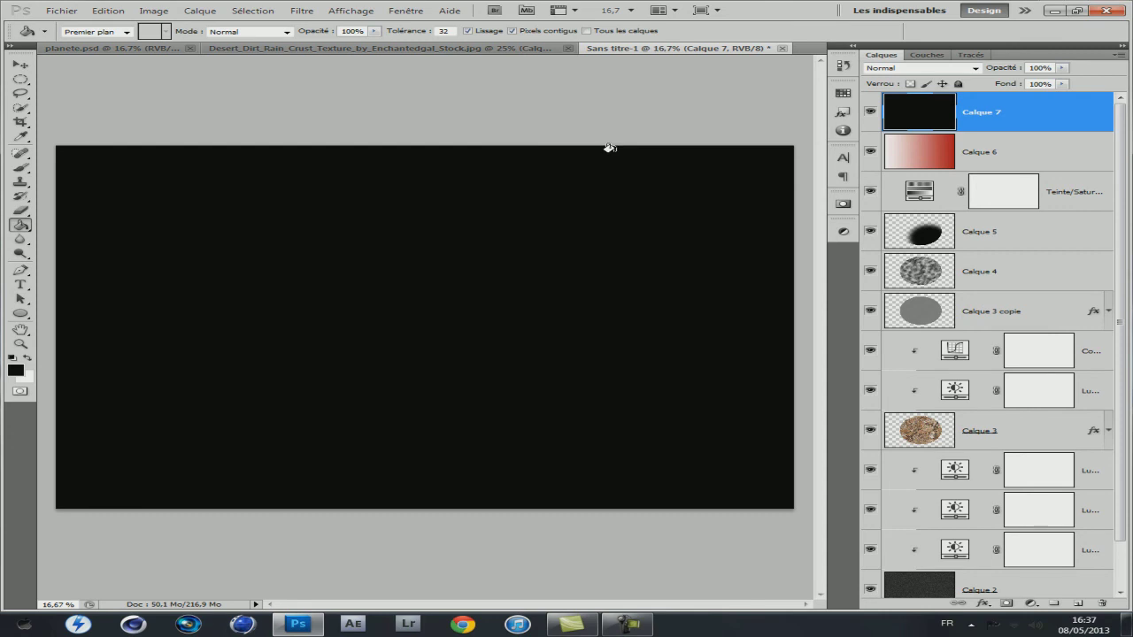
click(889, 69)
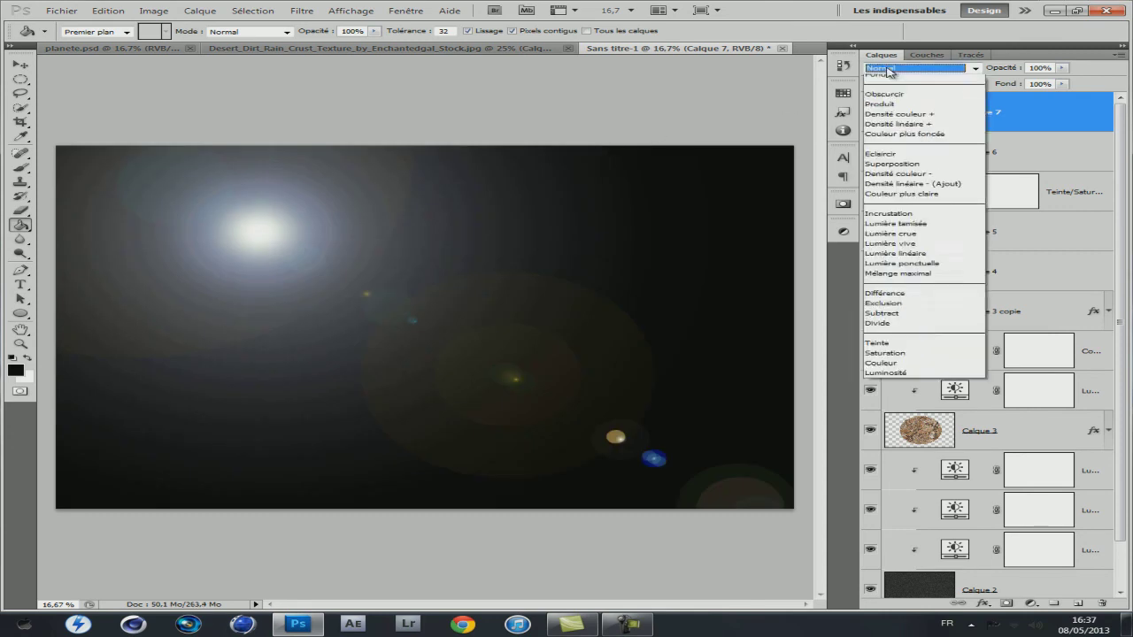
click(898, 182)
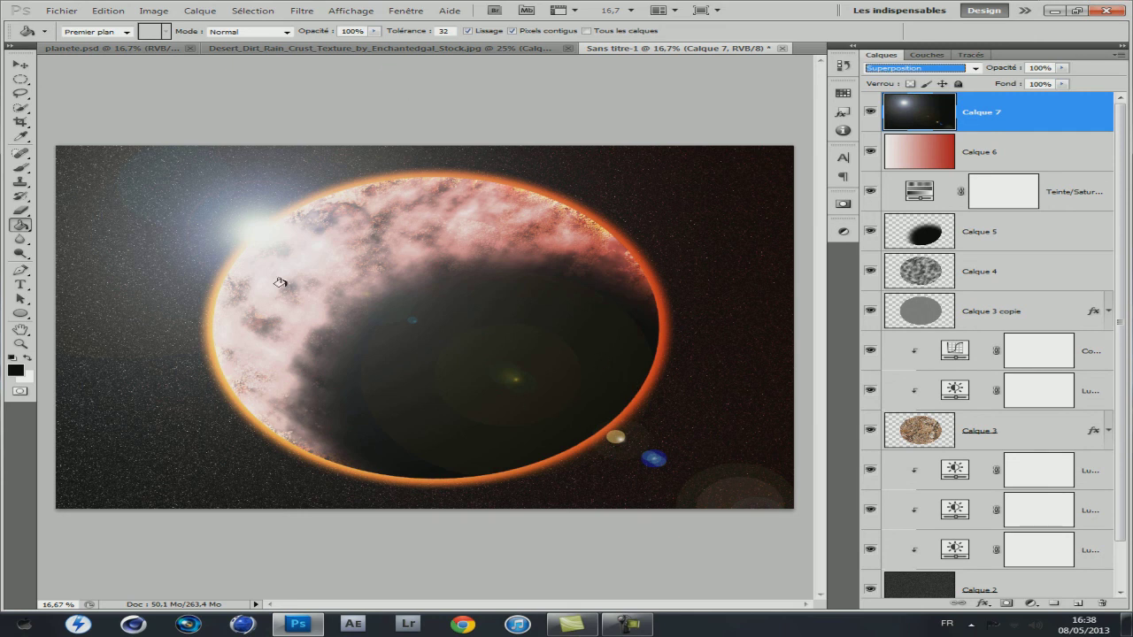
- Erase the stray orange and blue flare spots at the bottom-right of Calque 7
click(20, 64)
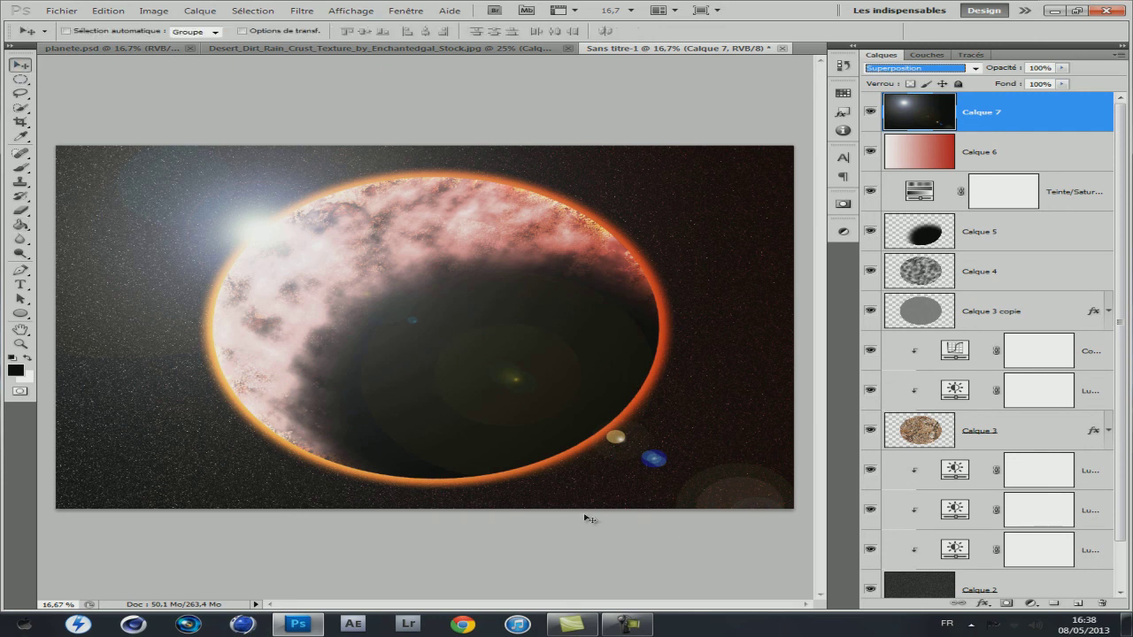
click(20, 210)
drag(736, 470, 679, 482)
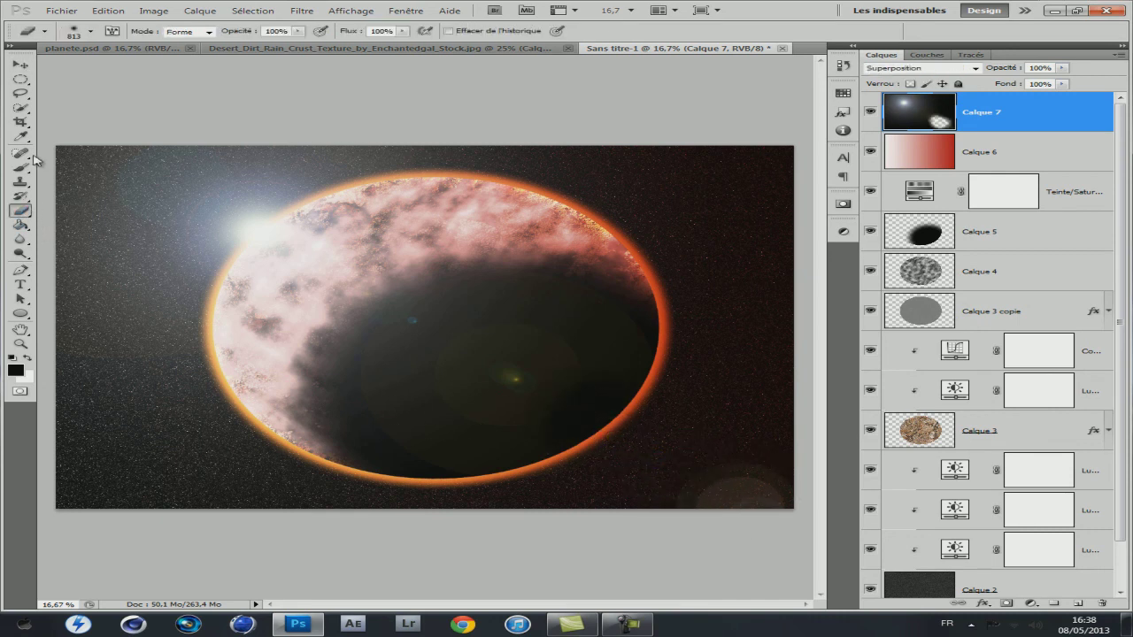
click(21, 64)
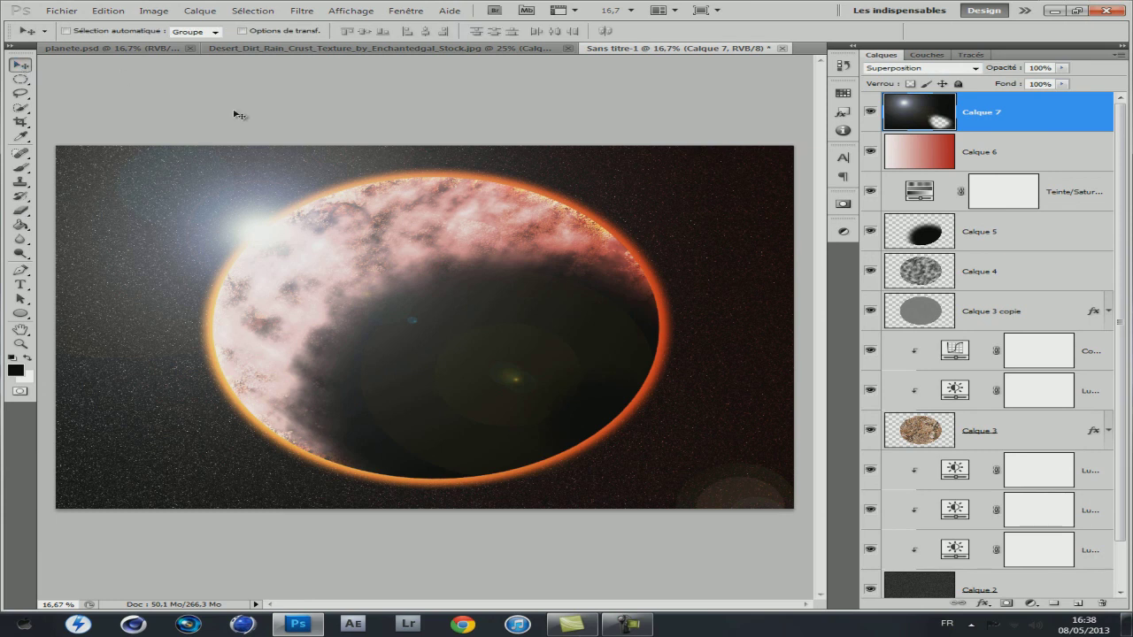